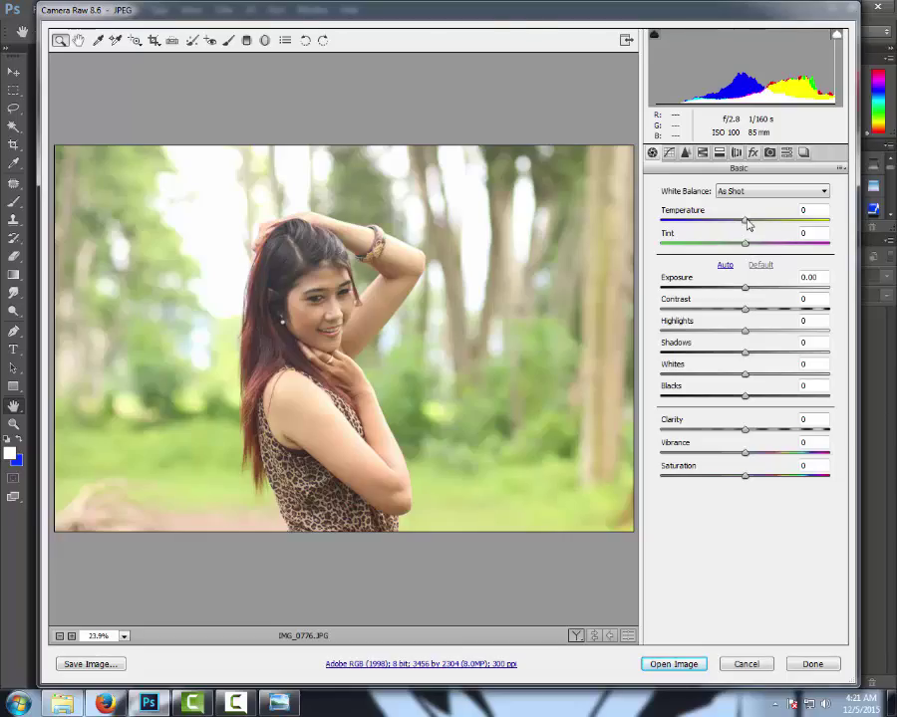
- In Camera Raw, set Temperature +3, Tint +17, Exposure -0.40 and pull Clarity below zero
click(743, 220)
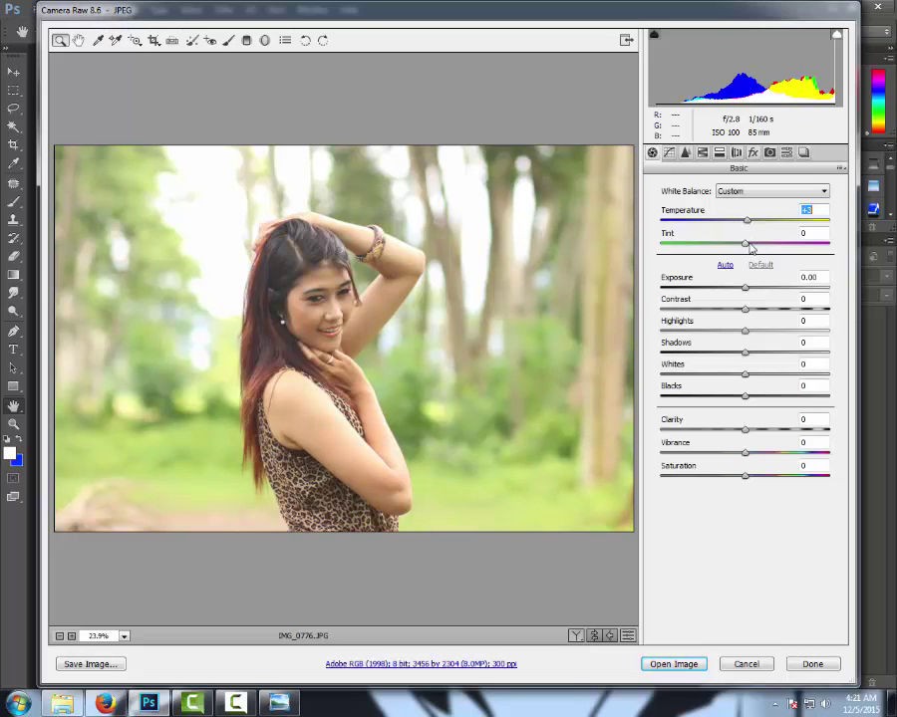
mouse_move(745, 244)
mouse_down()
mouse_move(736, 247)
mouse_move(756, 244)
mouse_up()
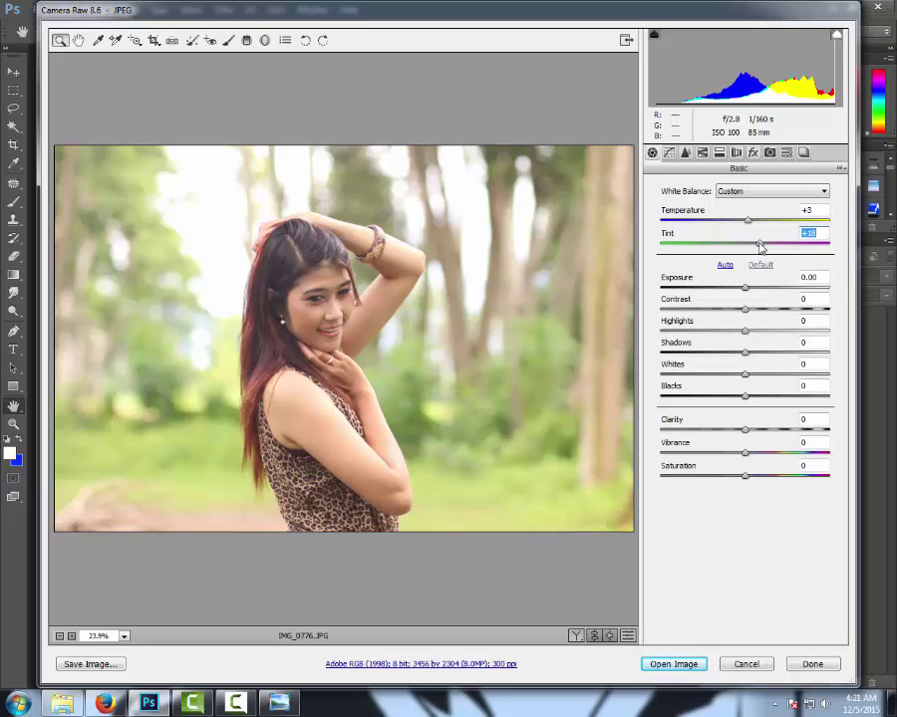
mouse_move(744, 289)
mouse_down()
mouse_move(760, 340)
mouse_move(751, 341)
mouse_move(762, 339)
mouse_move(718, 353)
mouse_move(764, 365)
mouse_move(748, 371)
mouse_move(778, 373)
mouse_move(767, 374)
mouse_move(766, 399)
mouse_move(788, 400)
mouse_up()
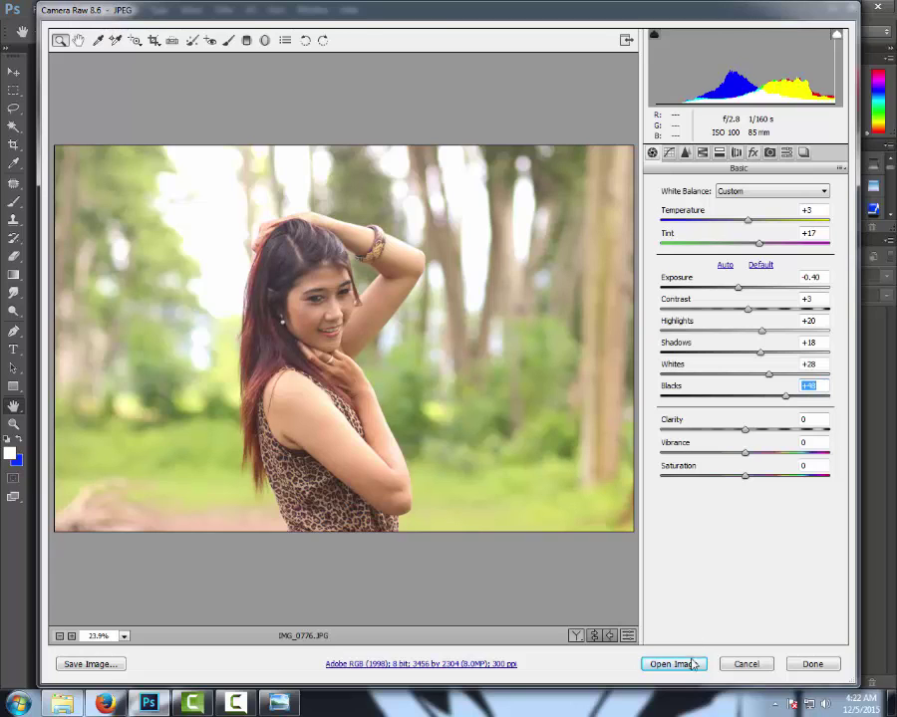
drag(744, 430, 739, 432)
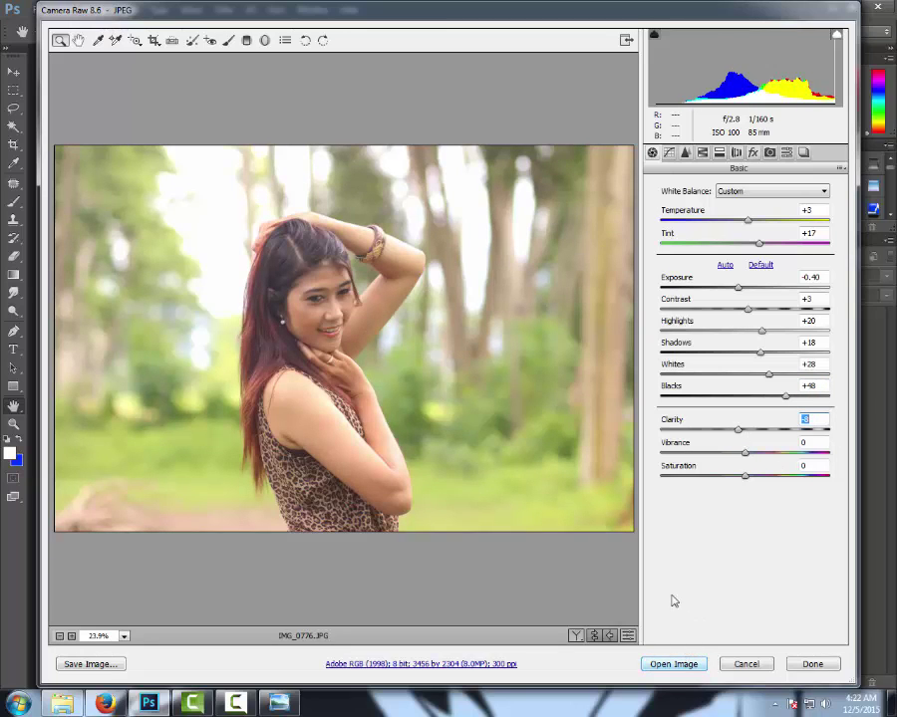
- Open the photo and add a Levels layer raising the Blue output black to 102
click(693, 665)
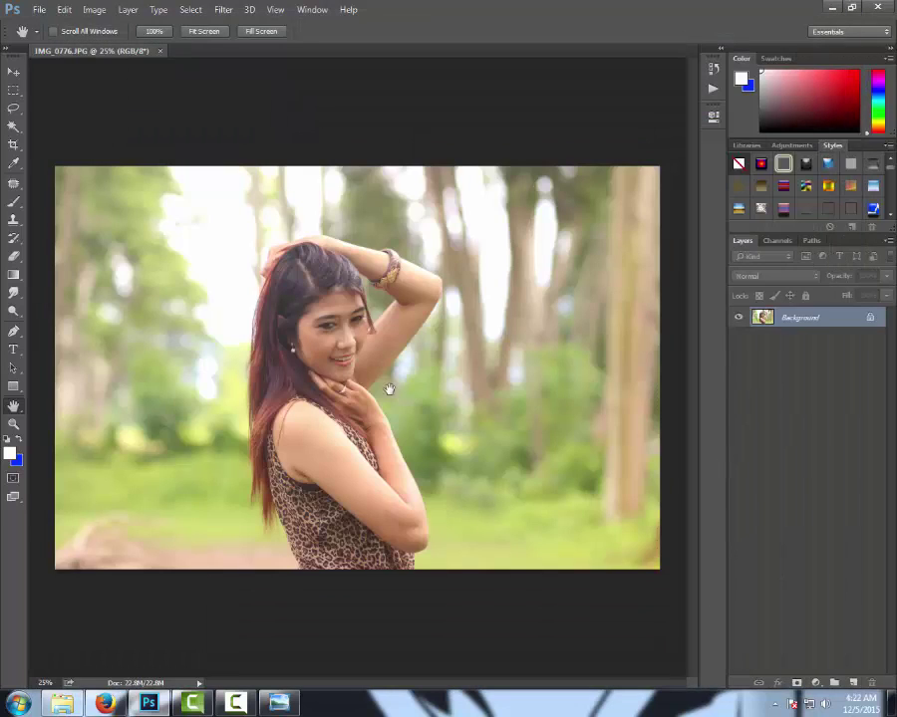
double_click(14, 409)
click(815, 682)
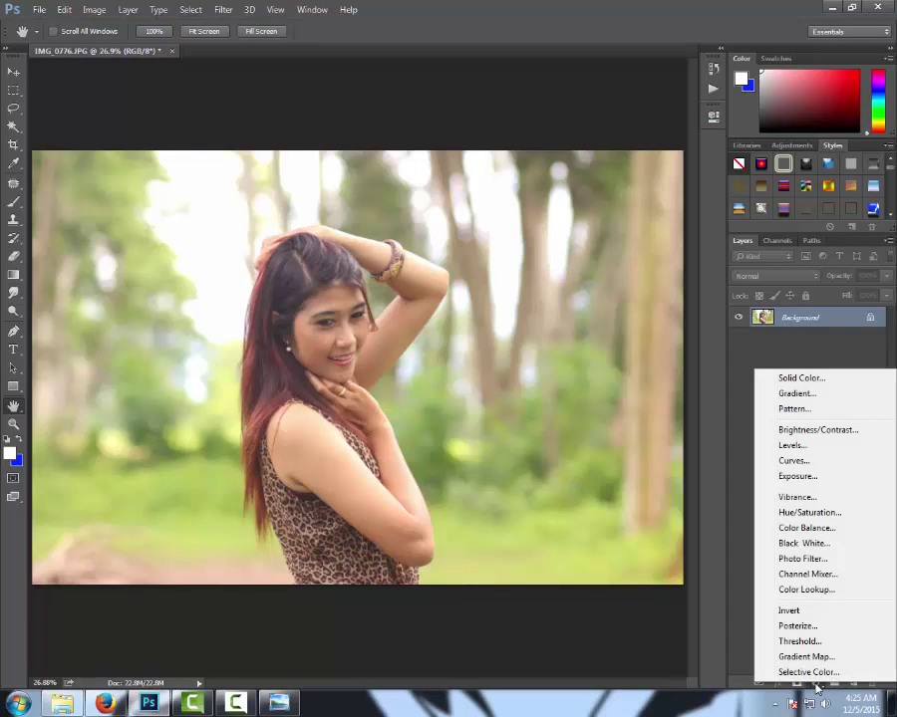
click(792, 445)
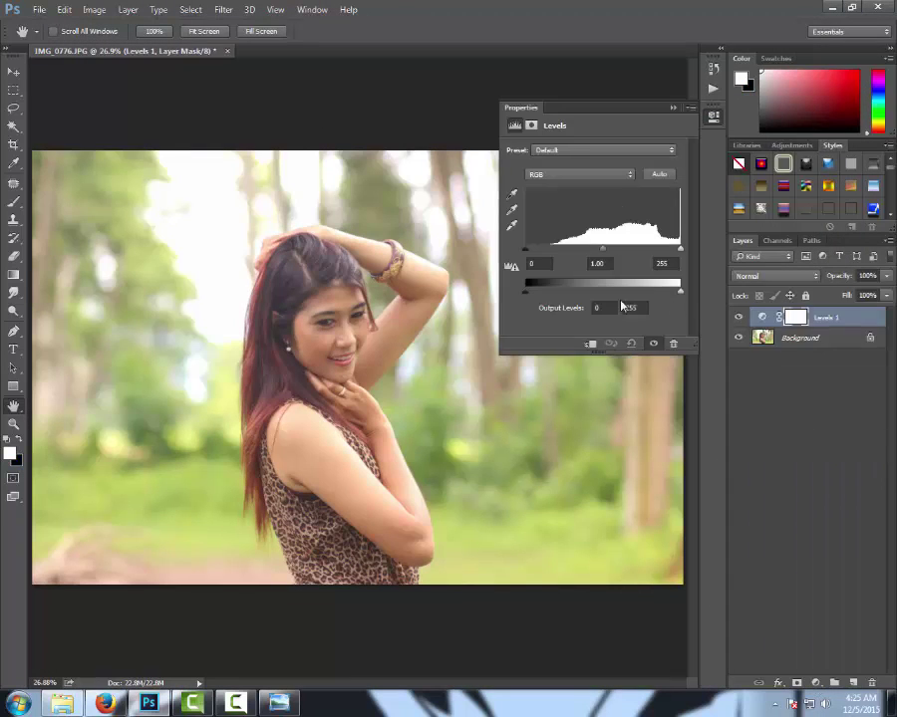
drag(527, 291, 527, 291)
click(572, 174)
click(561, 211)
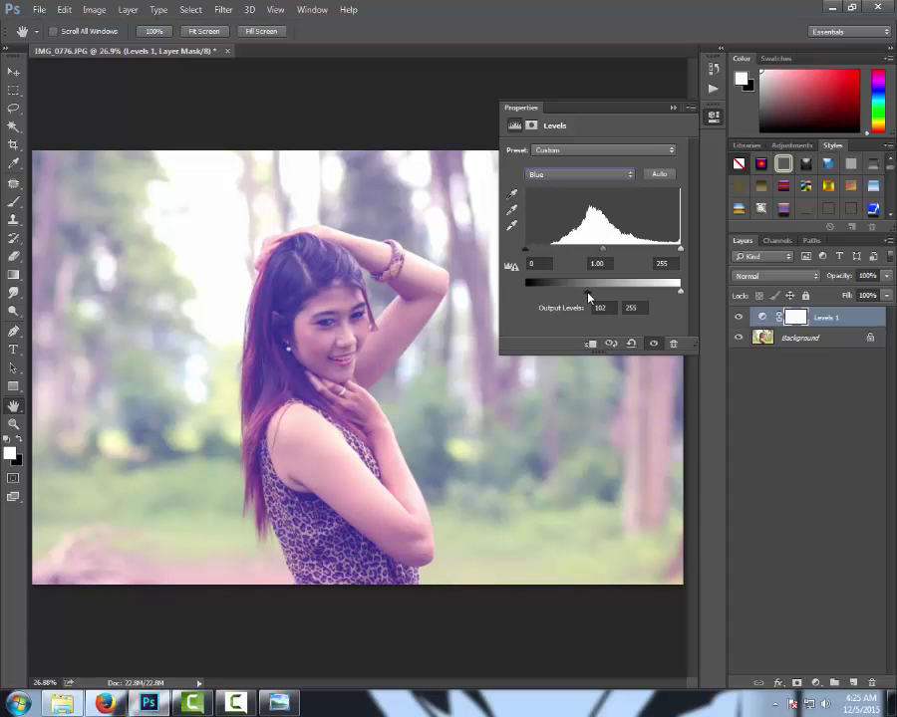
click(675, 108)
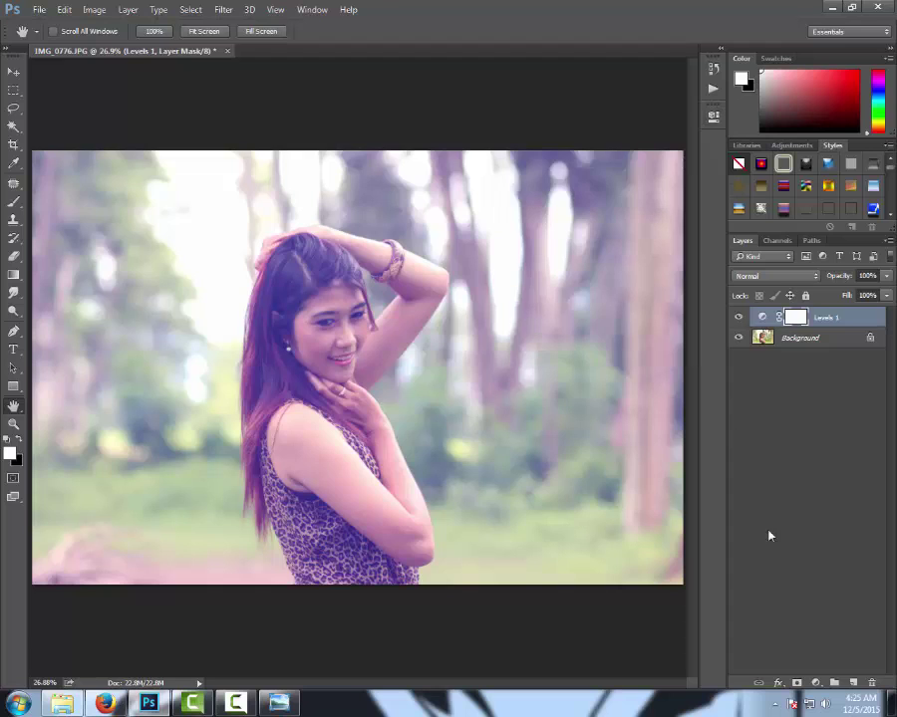
- Add a Curves adjustment layer set to the Blue channel
click(816, 684)
click(811, 463)
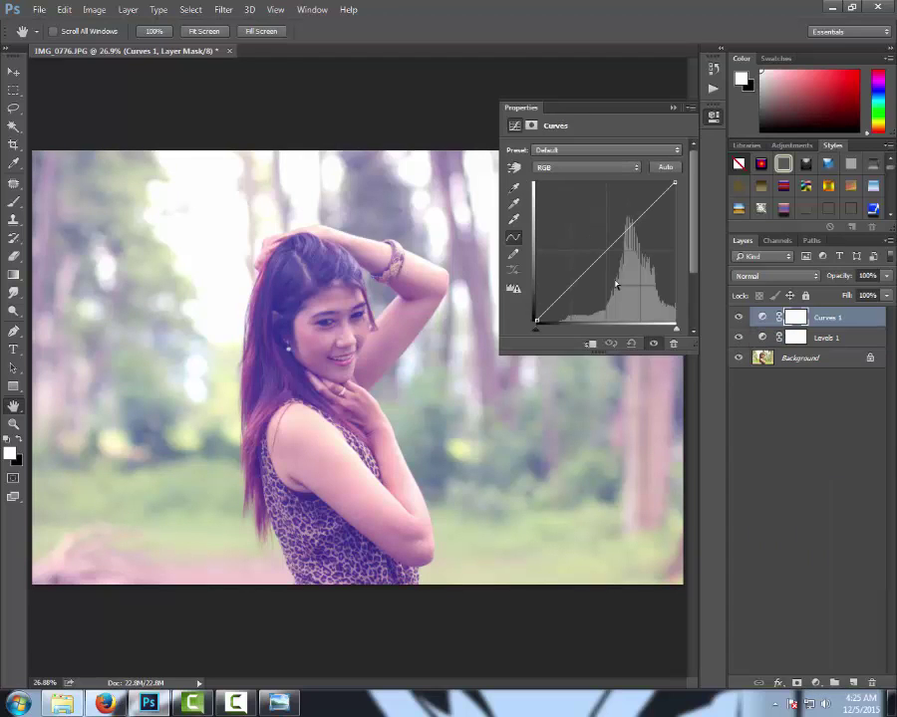
click(576, 168)
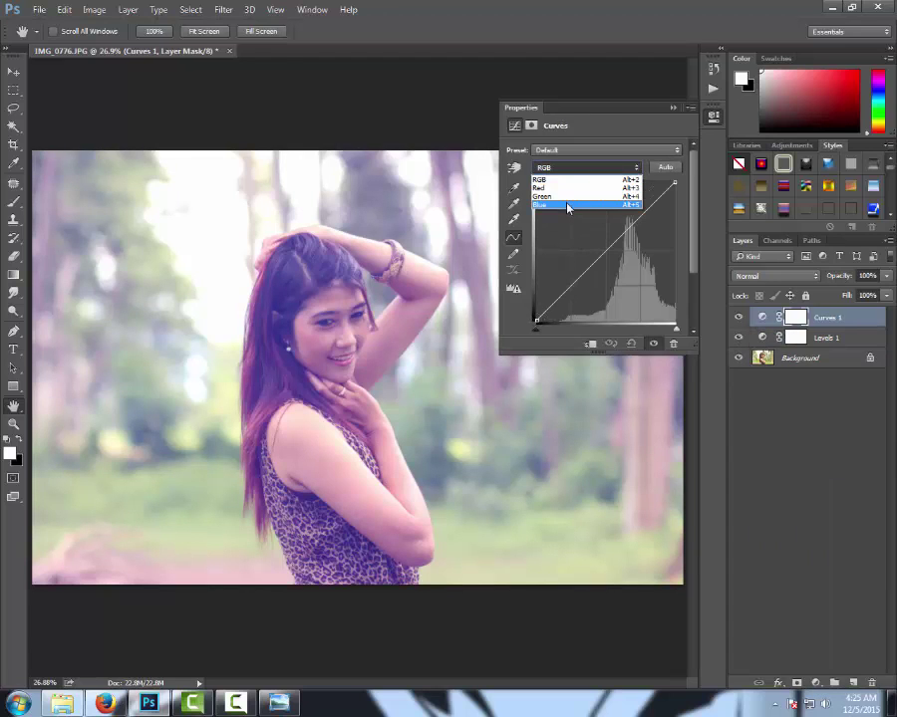
click(565, 202)
drag(576, 351, 577, 440)
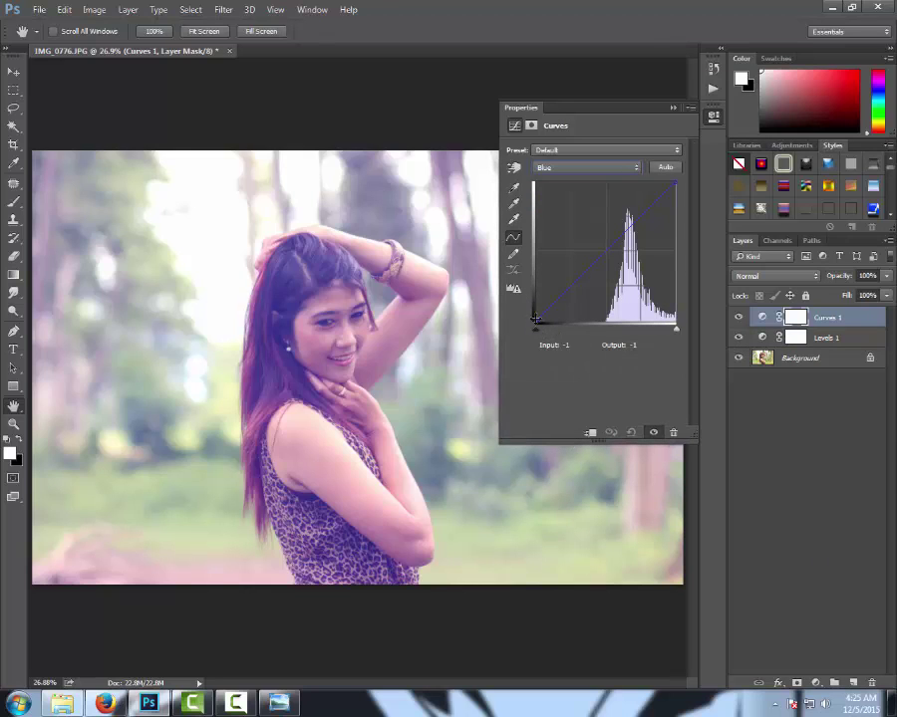
- Raise the blue black point to 23, set a 161→185 point and add a low shadow point
drag(535, 320, 535, 293)
click(624, 225)
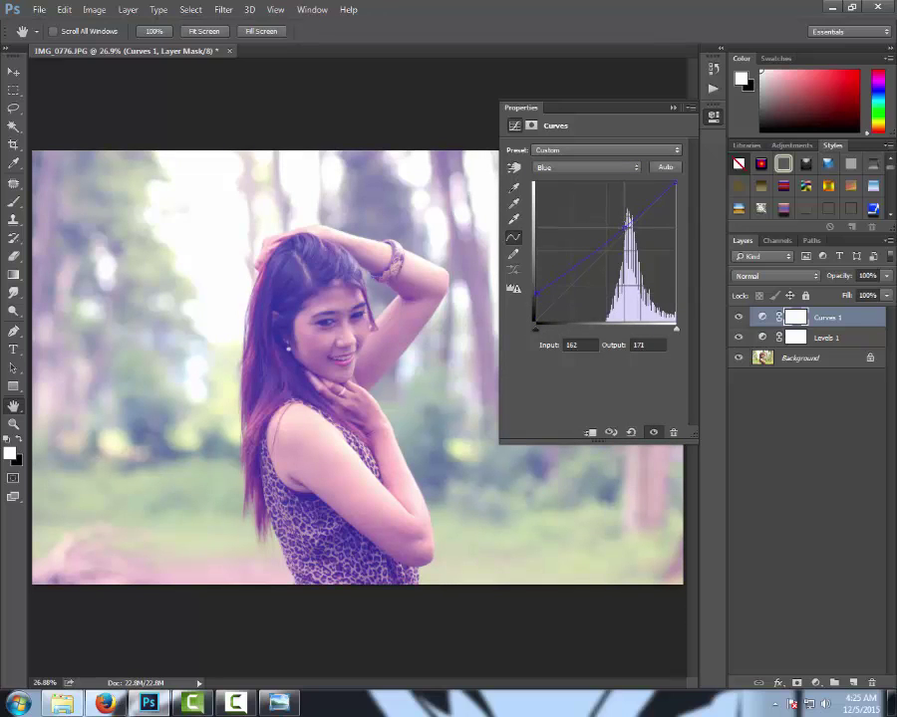
click(643, 345)
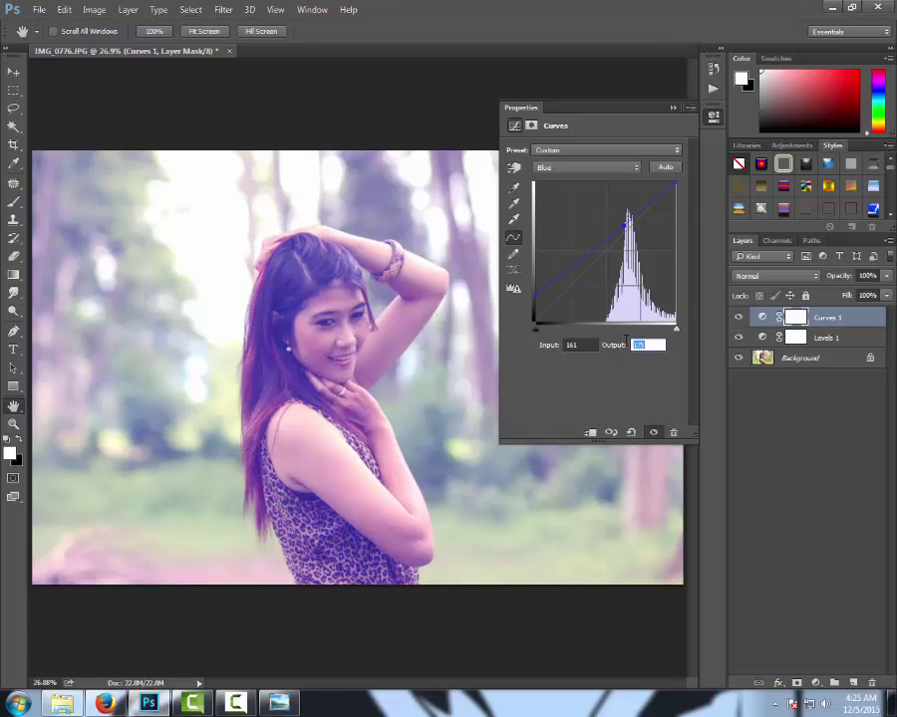
text(185)
mouse_move(537, 291)
mouse_down()
mouse_move(539, 310)
mouse_move(520, 325)
mouse_move(521, 308)
mouse_up()
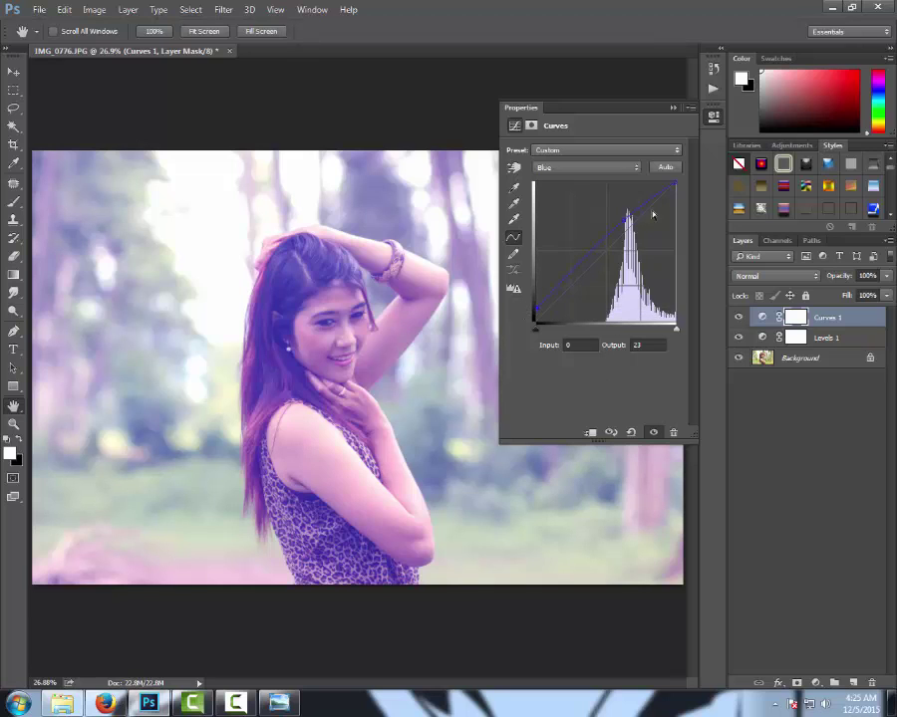
click(670, 108)
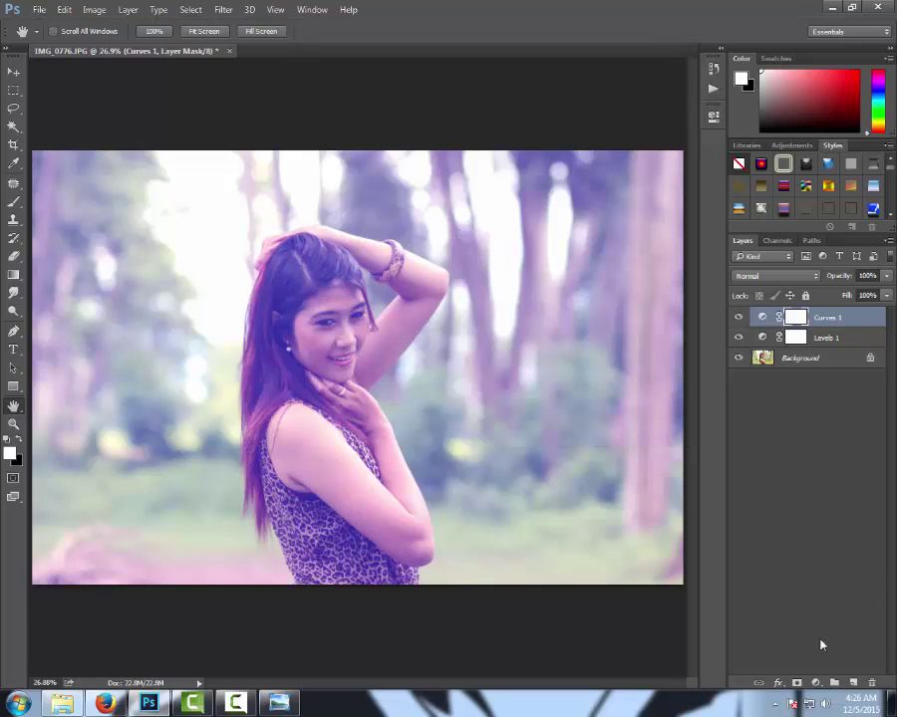
- Add a Gradient Fill layer and set the gradient's right stop to black
click(815, 683)
click(789, 392)
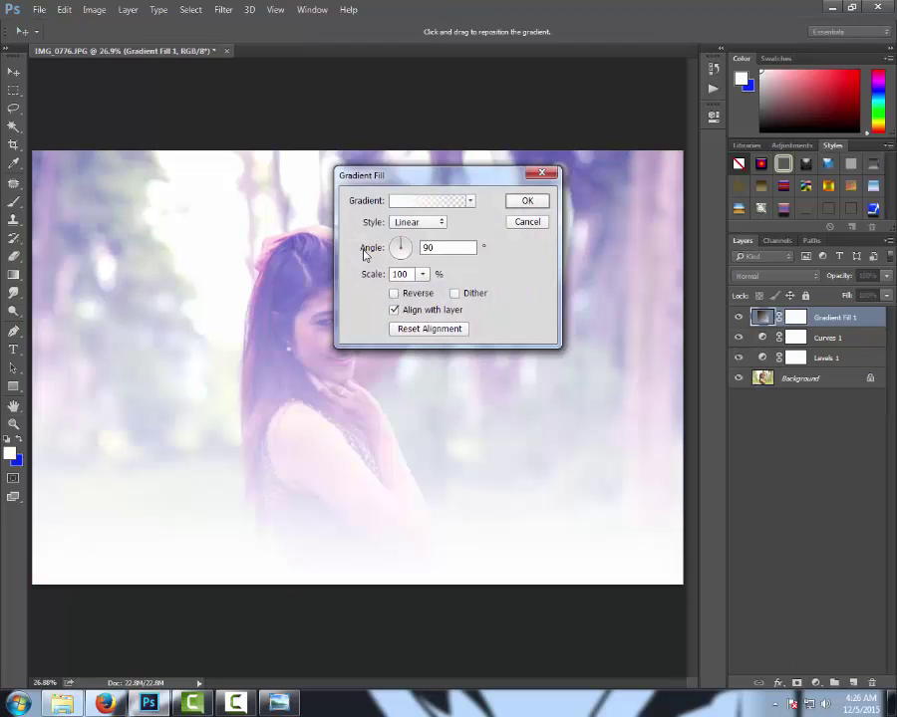
click(403, 202)
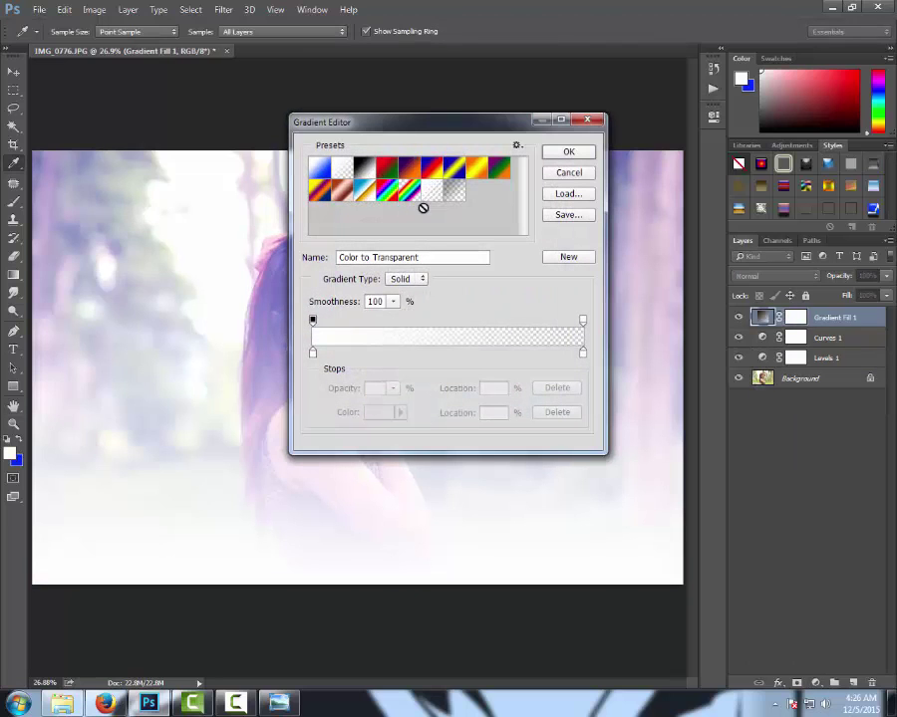
click(317, 166)
click(583, 353)
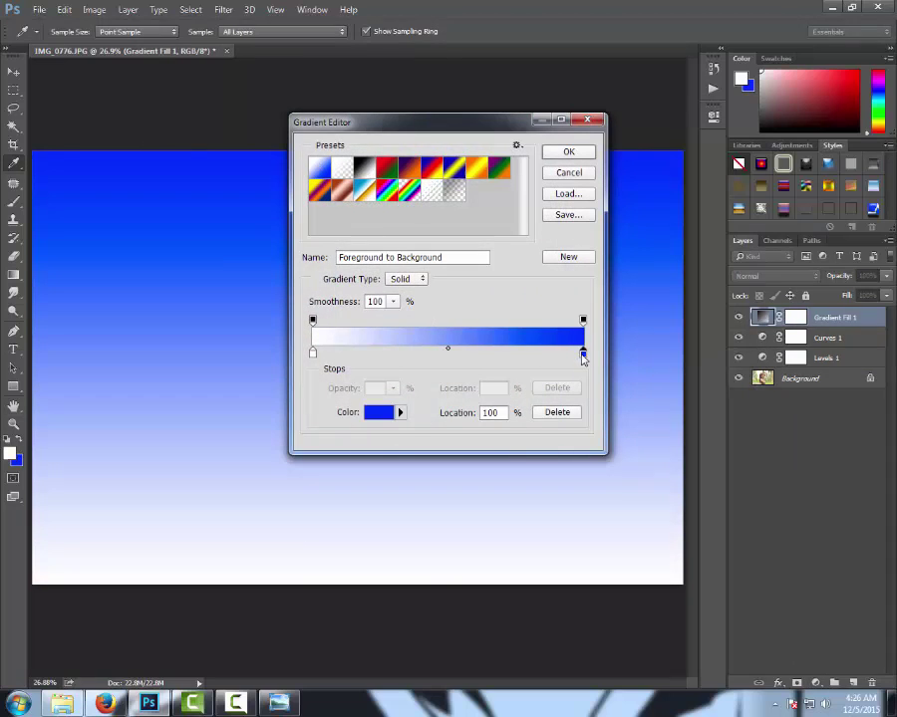
click(387, 418)
drag(403, 390, 384, 506)
click(677, 320)
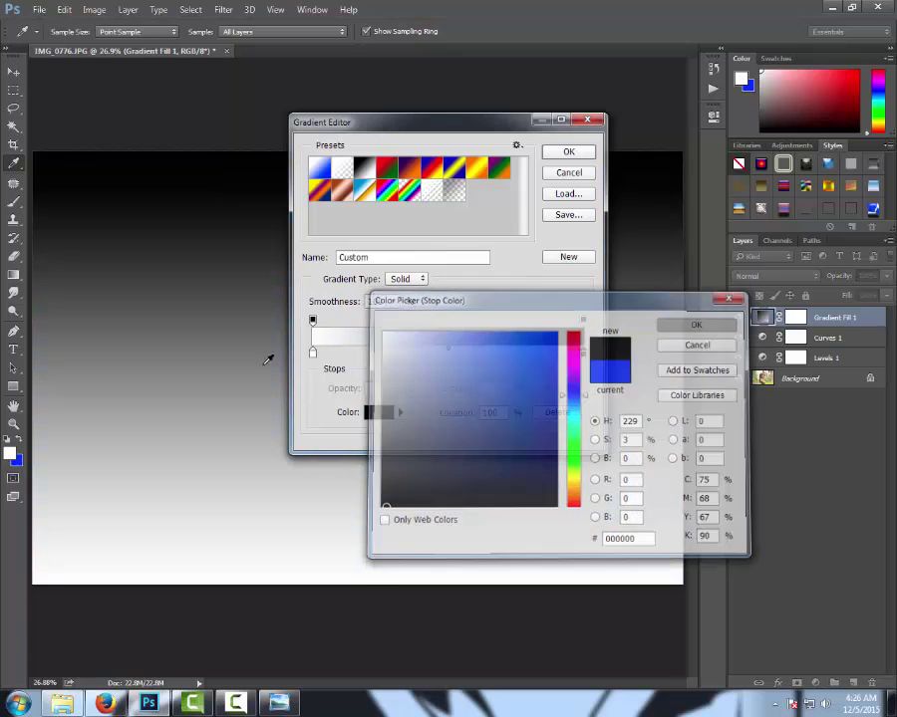
- Set the left stop to magenta #ff2bee and confirm the 90° gradient fill
click(312, 353)
click(379, 412)
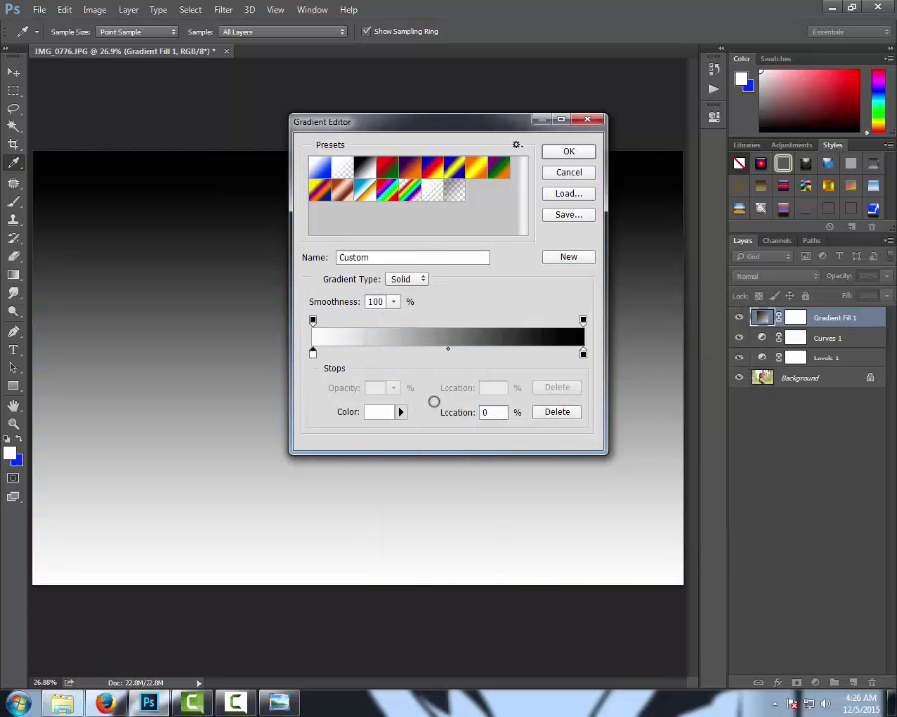
click(574, 355)
click(527, 330)
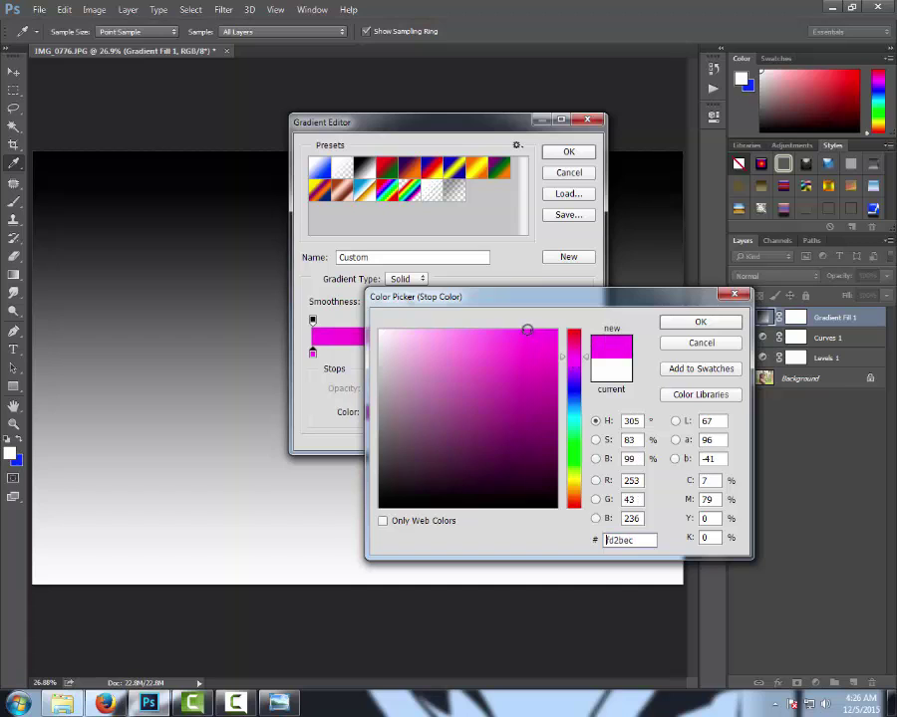
click(686, 325)
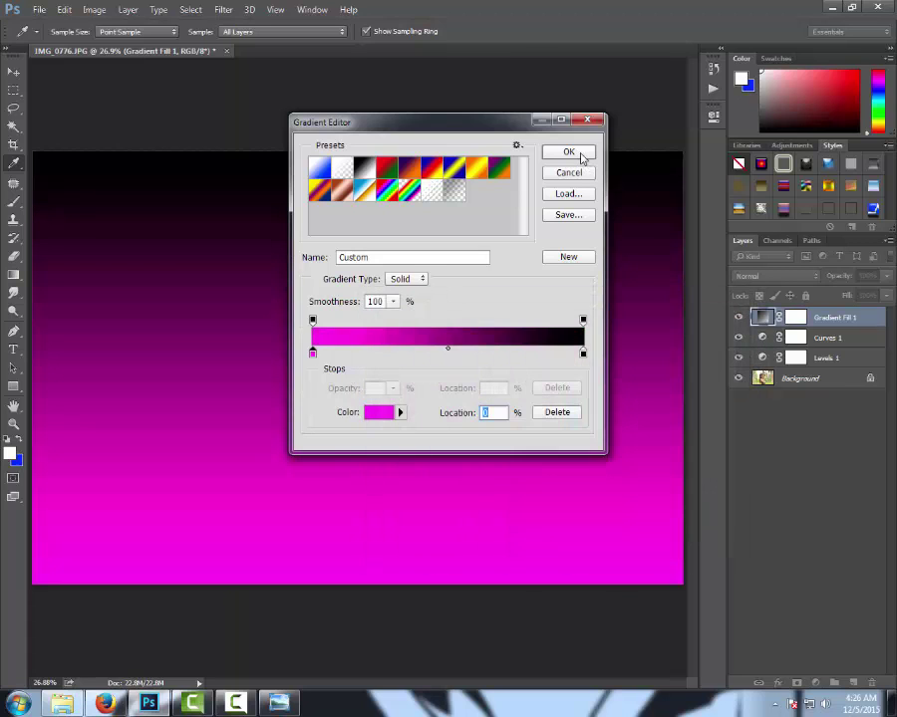
click(571, 152)
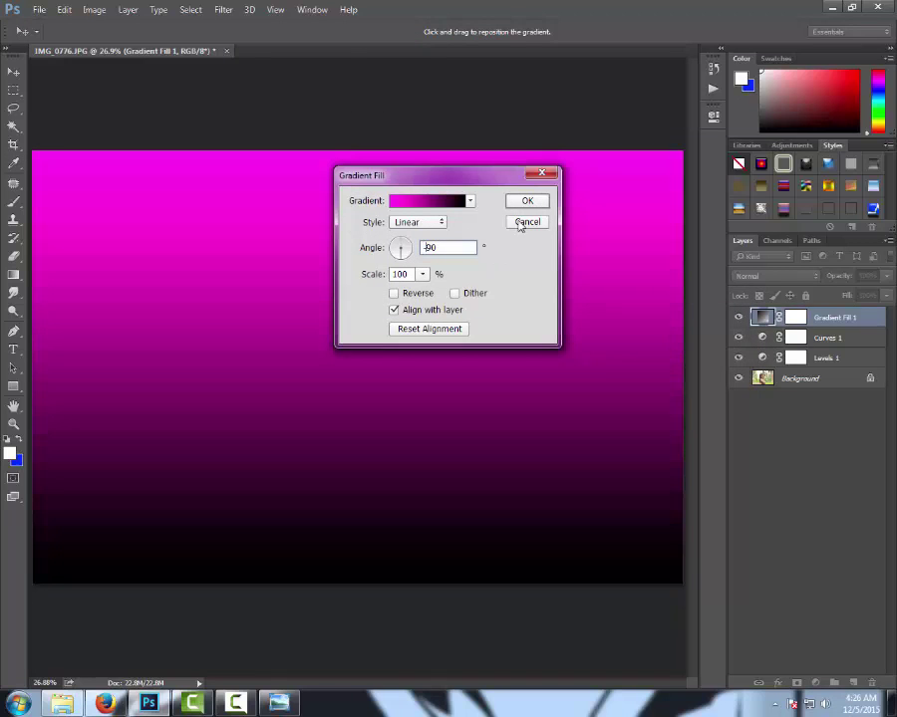
click(527, 200)
- Set Gradient Fill 1 to Soft Light blend mode at 46% opacity
click(794, 276)
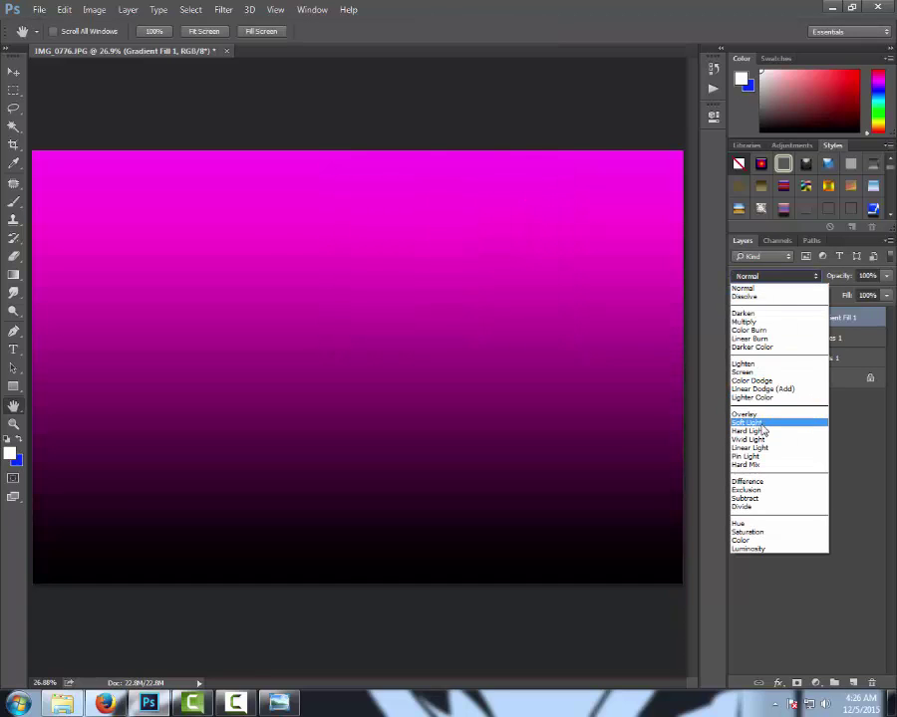
click(762, 424)
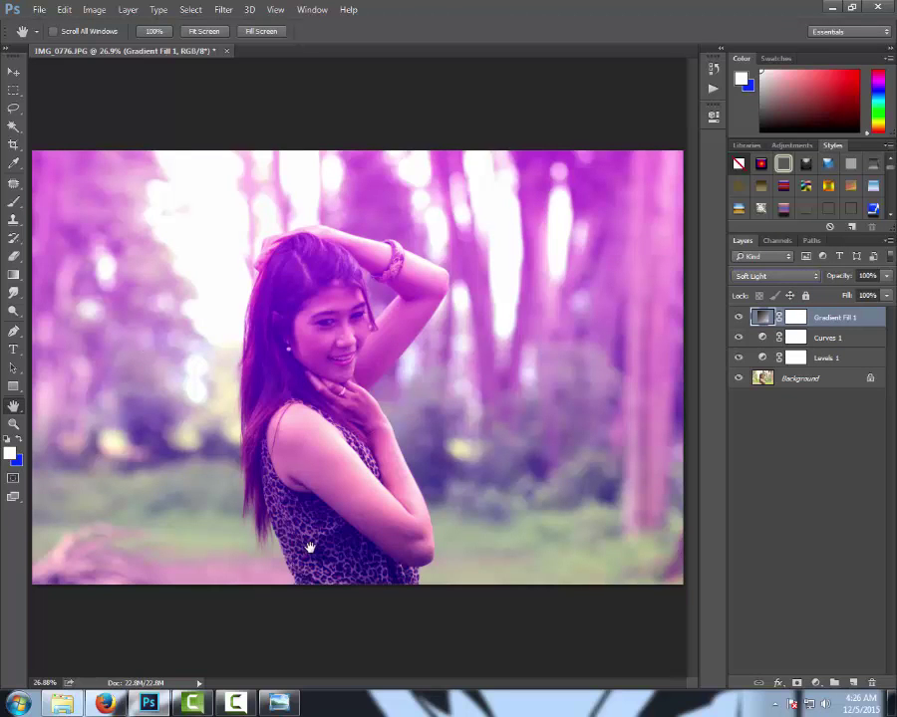
click(886, 276)
mouse_move(880, 290)
mouse_down()
mouse_move(837, 302)
mouse_move(859, 301)
mouse_up()
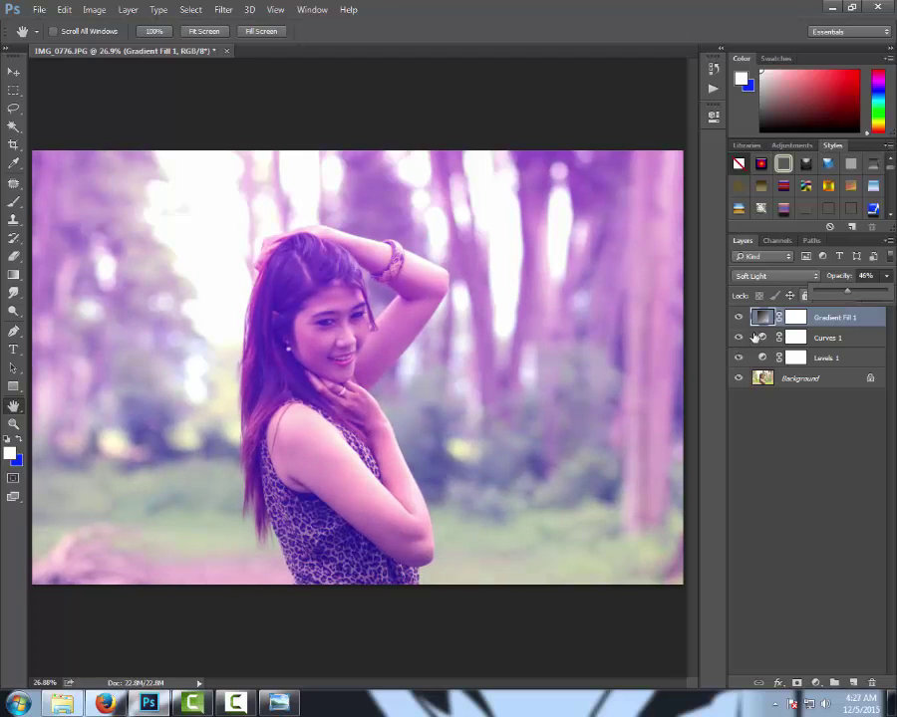
click(855, 518)
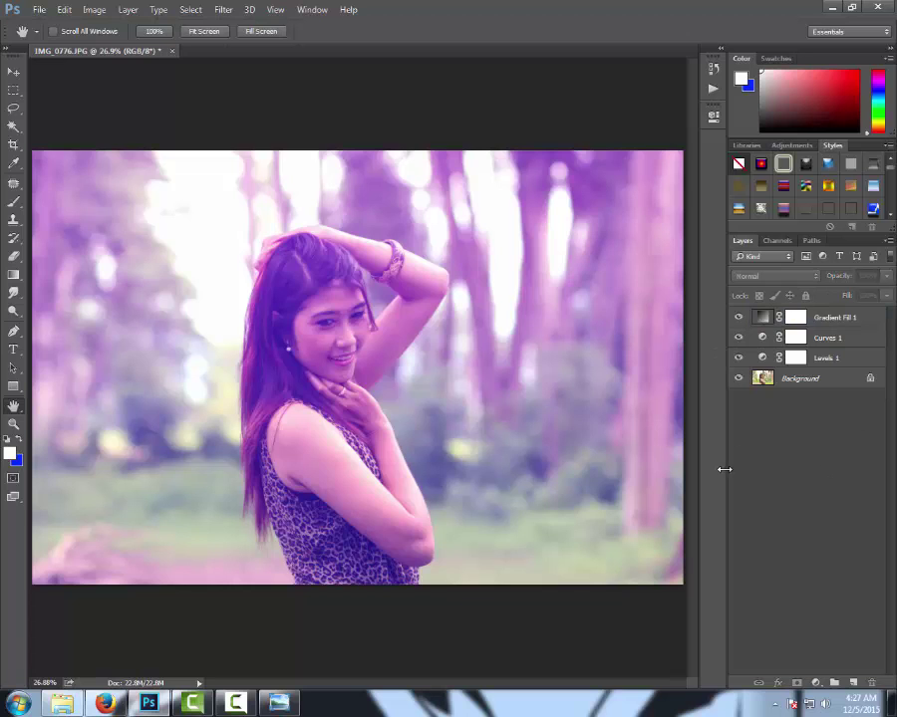
- Add Curves 2 above the Background, lifting the RGB curve from input 137 to output 176
click(739, 379)
click(739, 379)
click(802, 380)
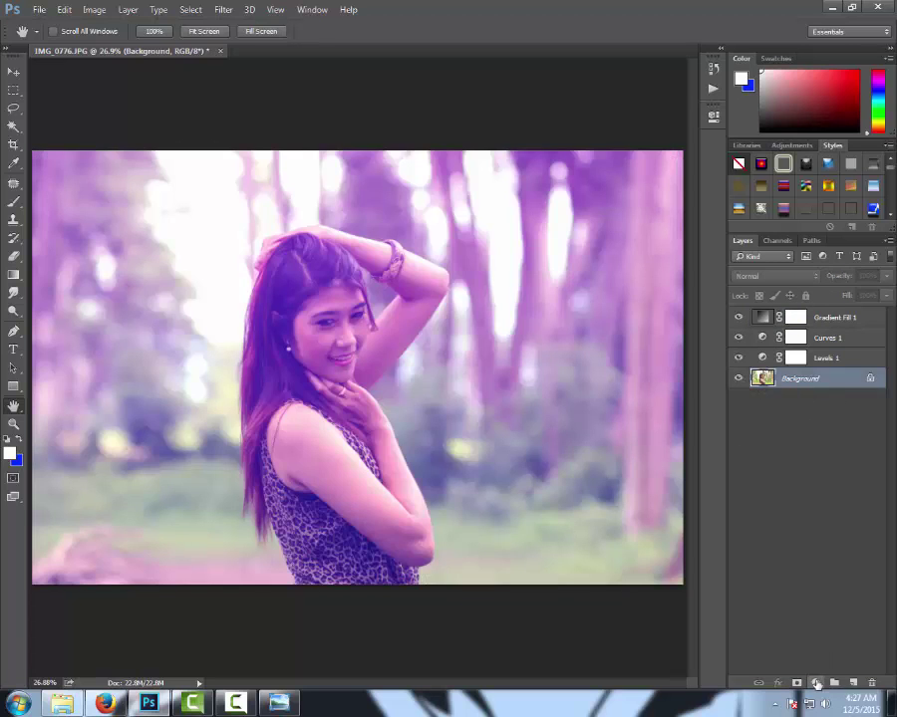
click(816, 684)
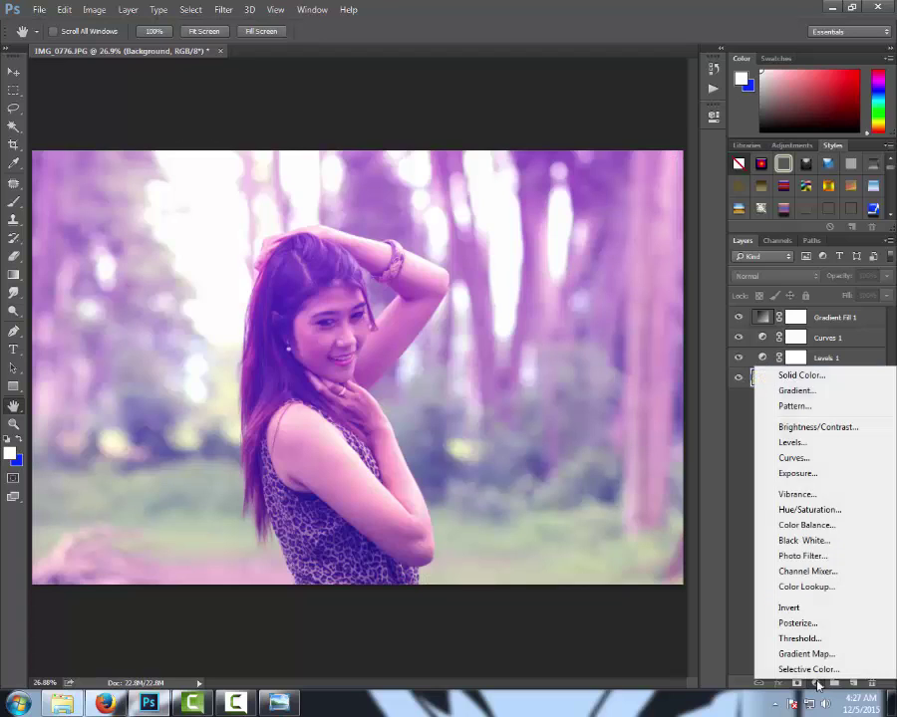
click(810, 462)
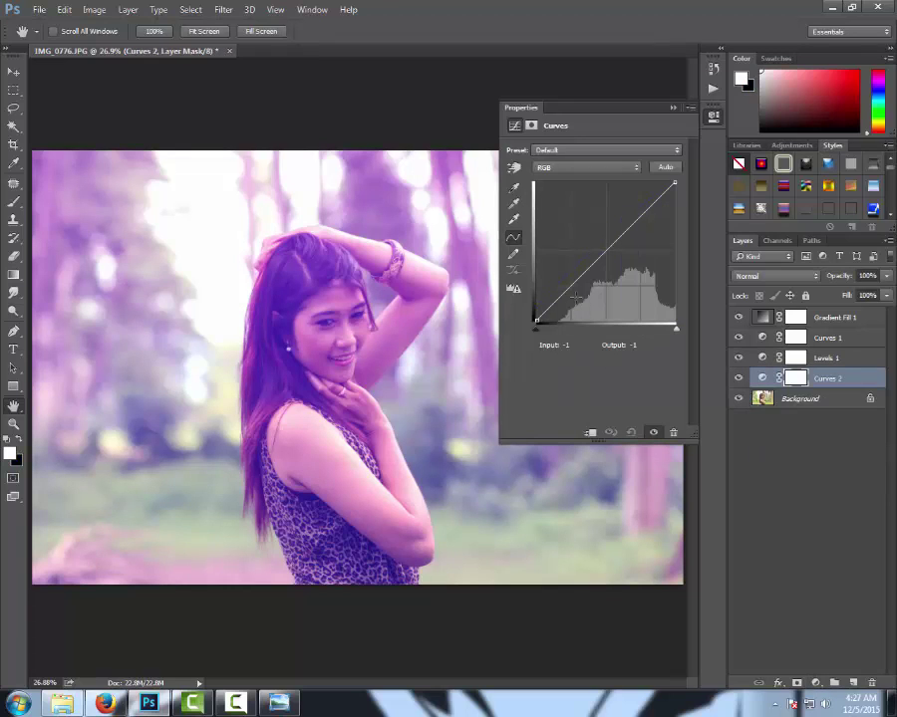
drag(350, 304, 350, 281)
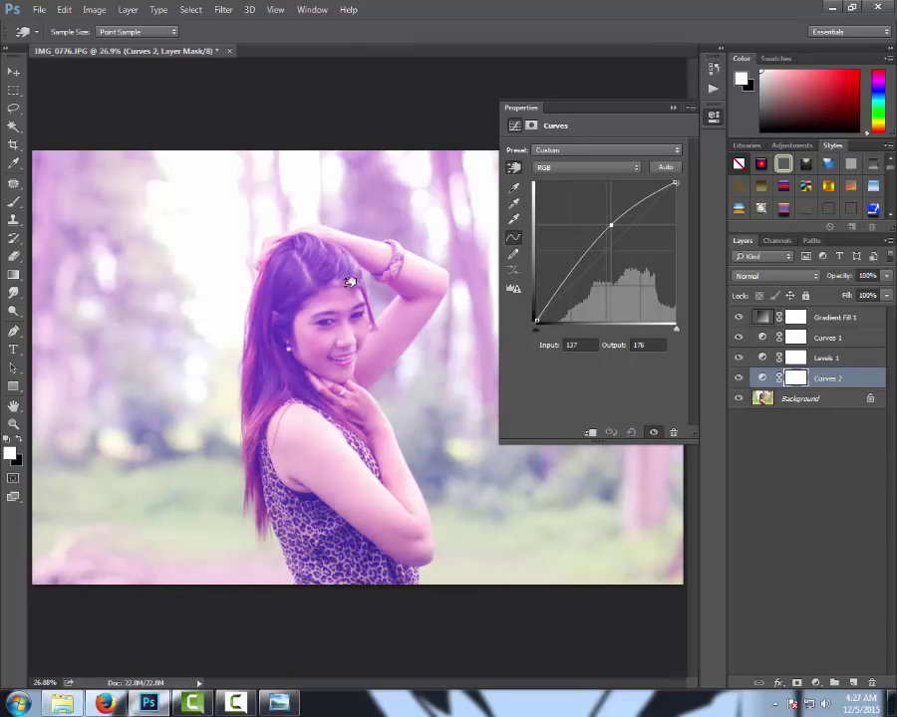
click(672, 107)
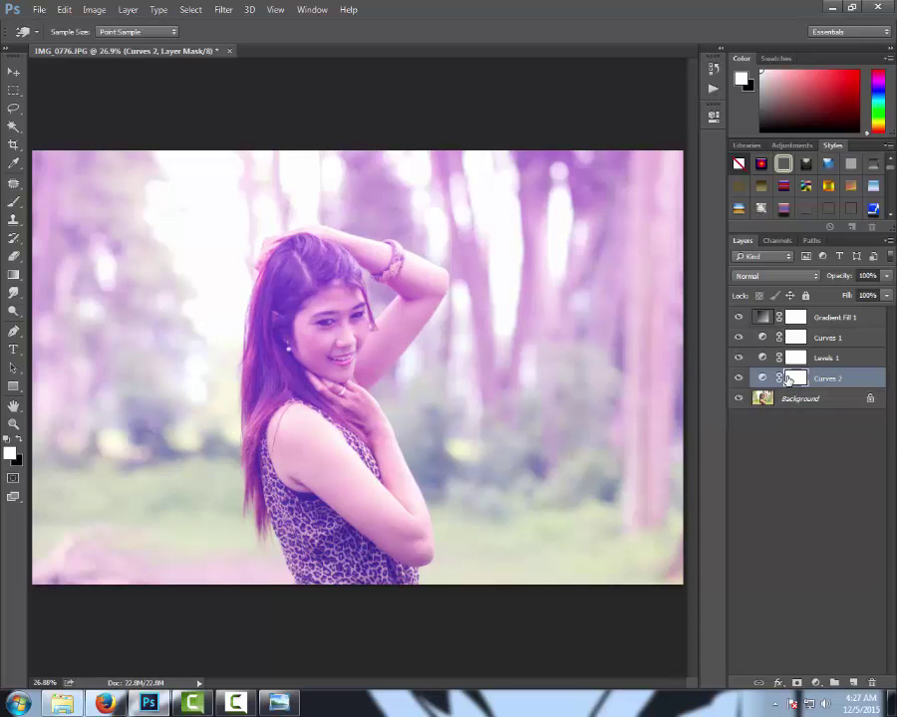
- Invert the Curves 2 mask and paint white with a 500 px brush over face, arm and shoulder
key(ctrl+i)
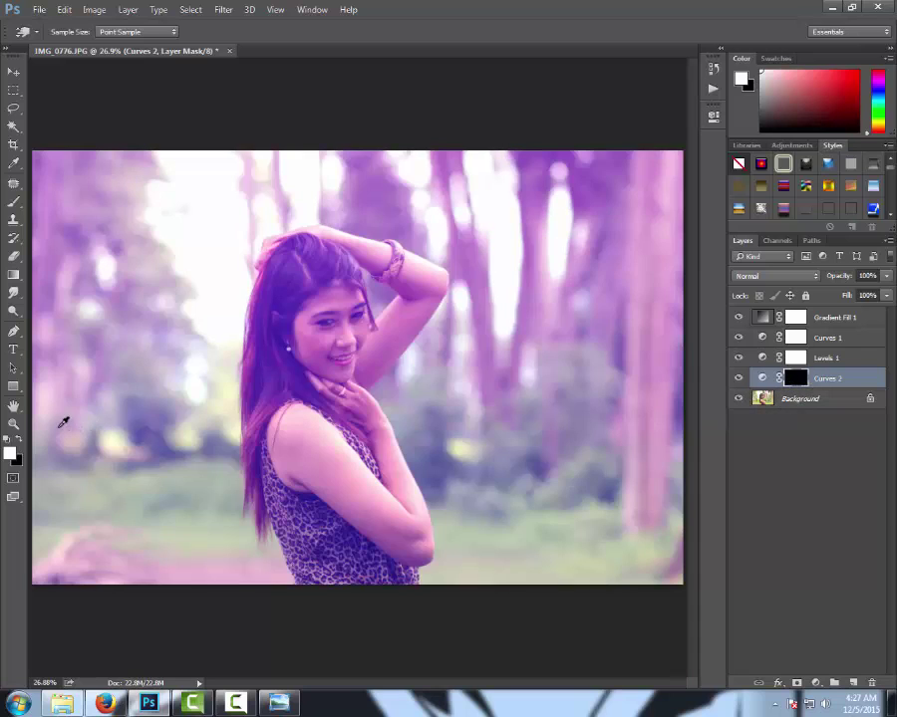
key(b)
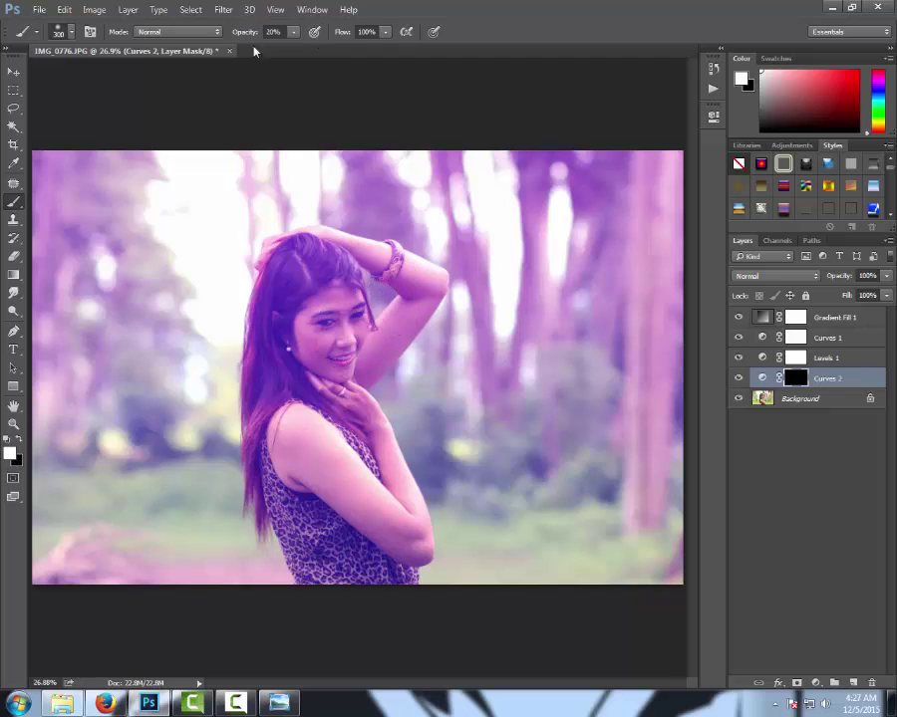
key(bracketright)
drag(343, 336, 350, 374)
key(bracketright)
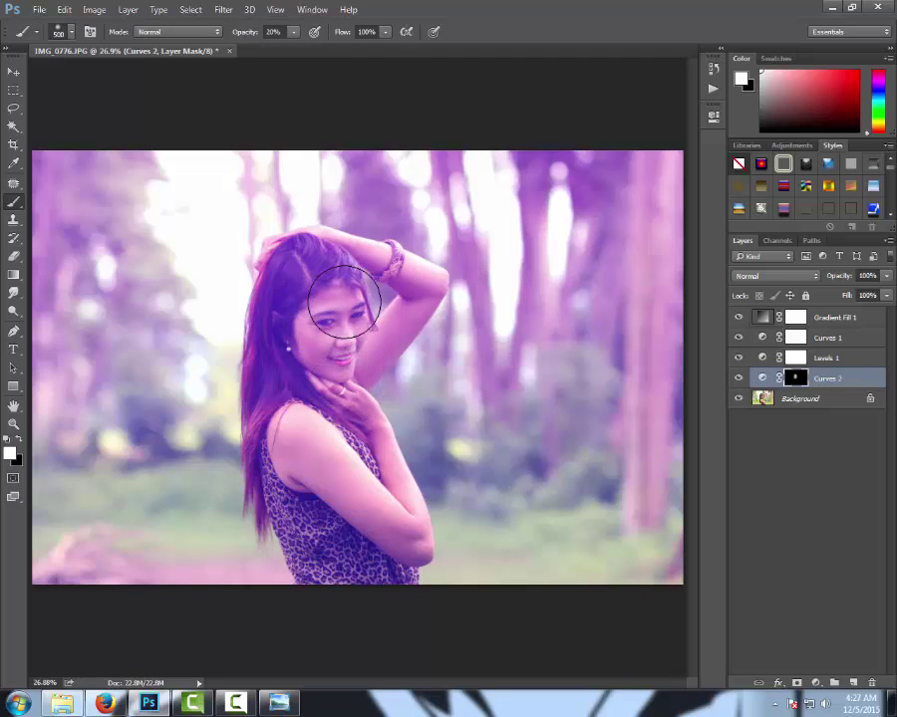
mouse_move(400, 516)
mouse_down()
mouse_move(294, 454)
mouse_move(423, 558)
mouse_up()
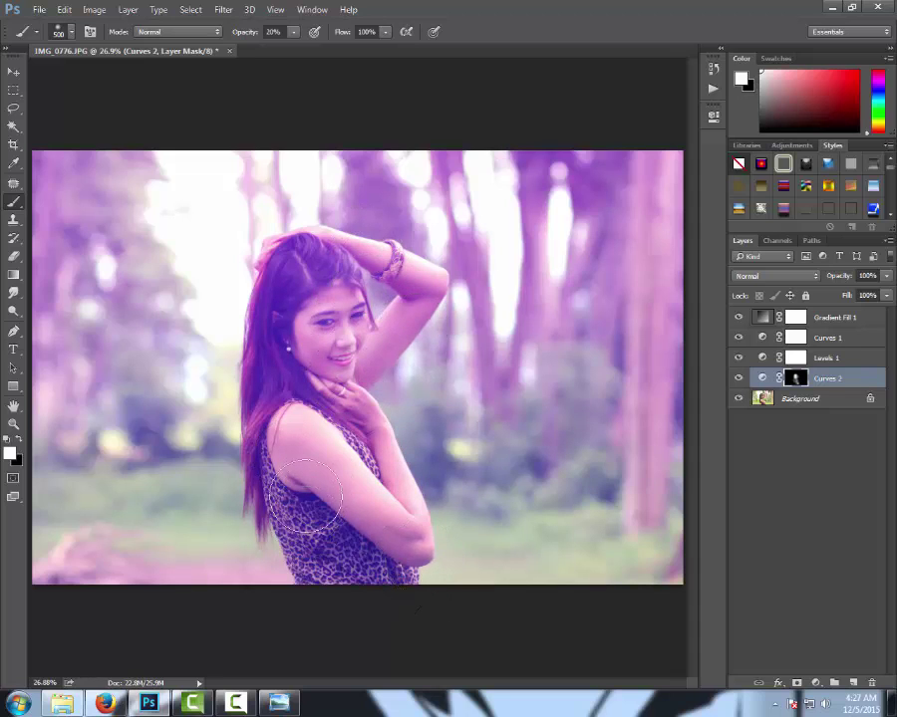
- Swap the brush colours, hide upper layers to compare, and select Gradient Fill 1
key(x)
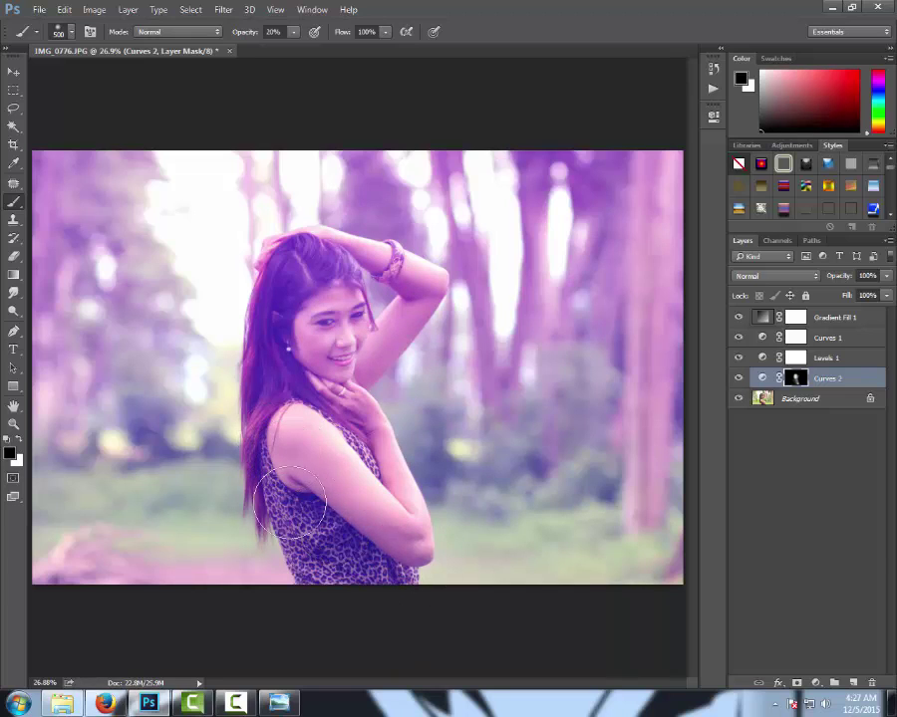
click(13, 406)
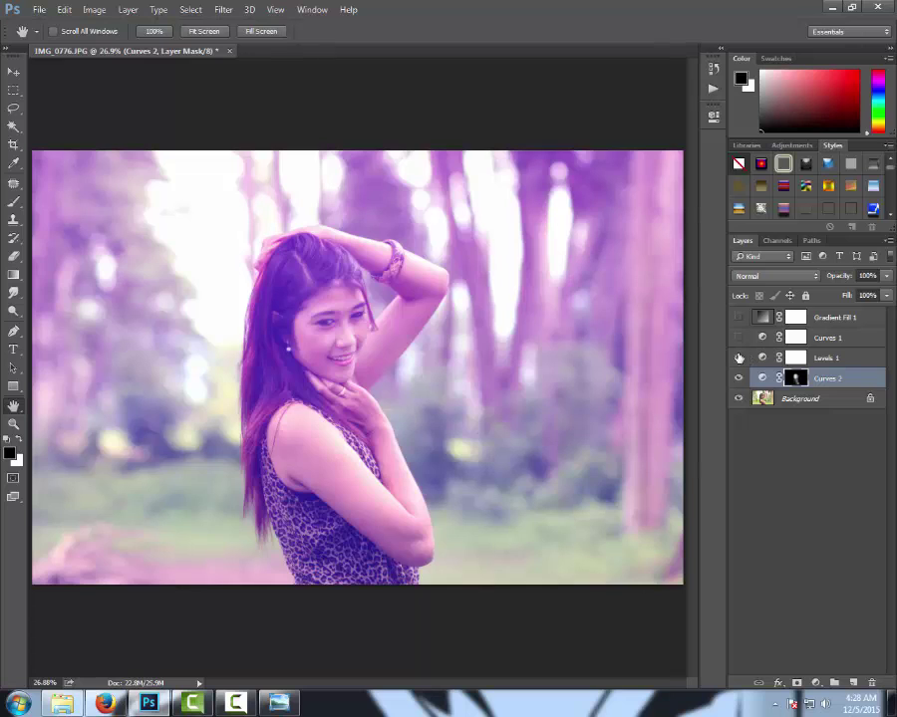
mouse_move(738, 356)
mouse_down()
mouse_move(739, 378)
mouse_move(739, 319)
mouse_up()
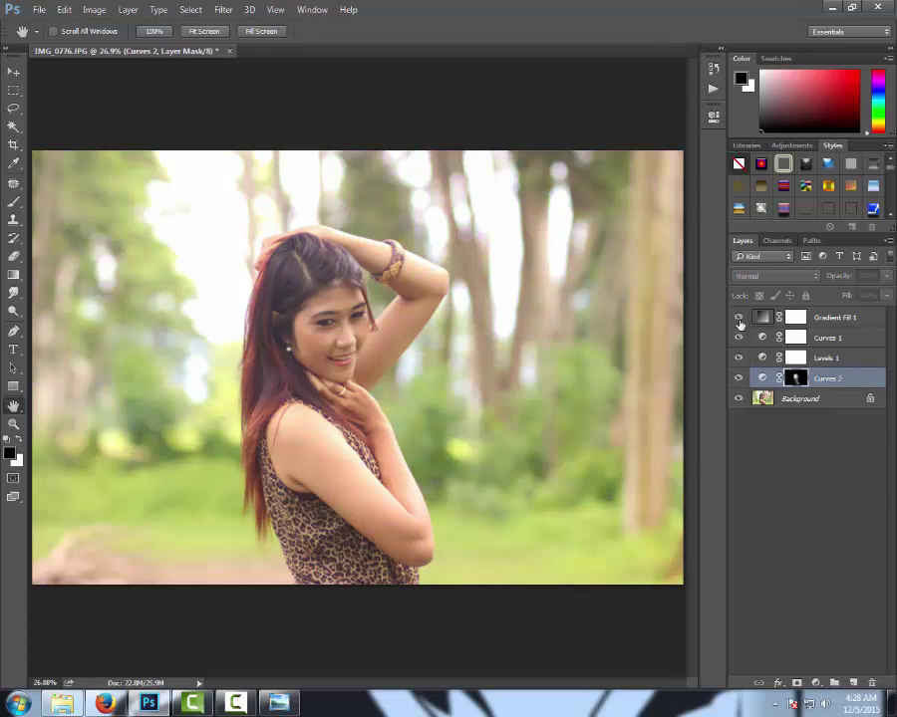
click(816, 318)
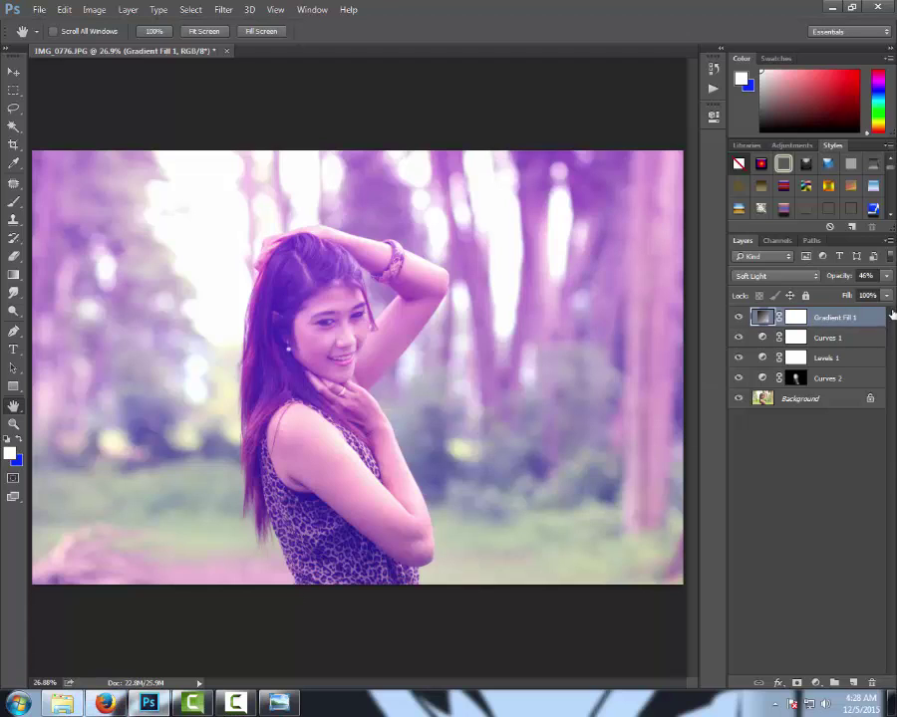
click(820, 686)
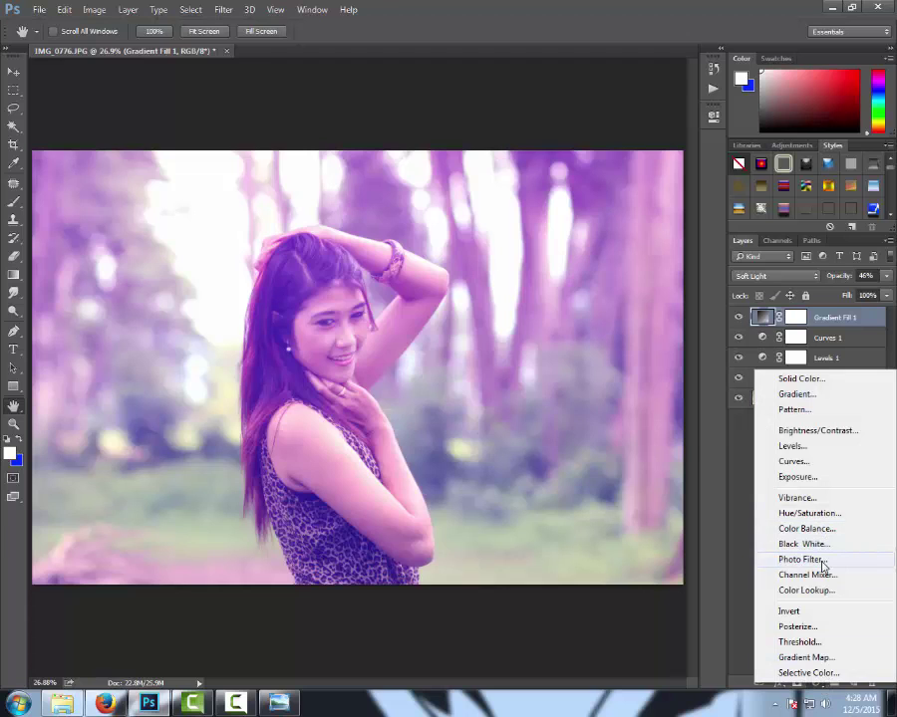
- Add a Photo Filter layer using Deep Yellow at 24% density
click(802, 559)
click(589, 152)
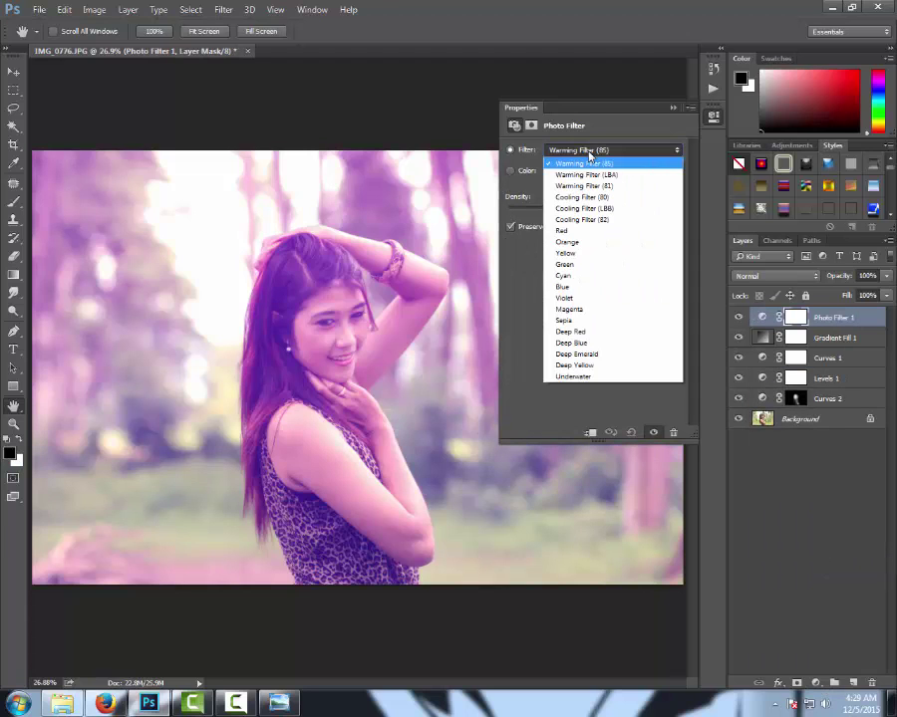
click(602, 366)
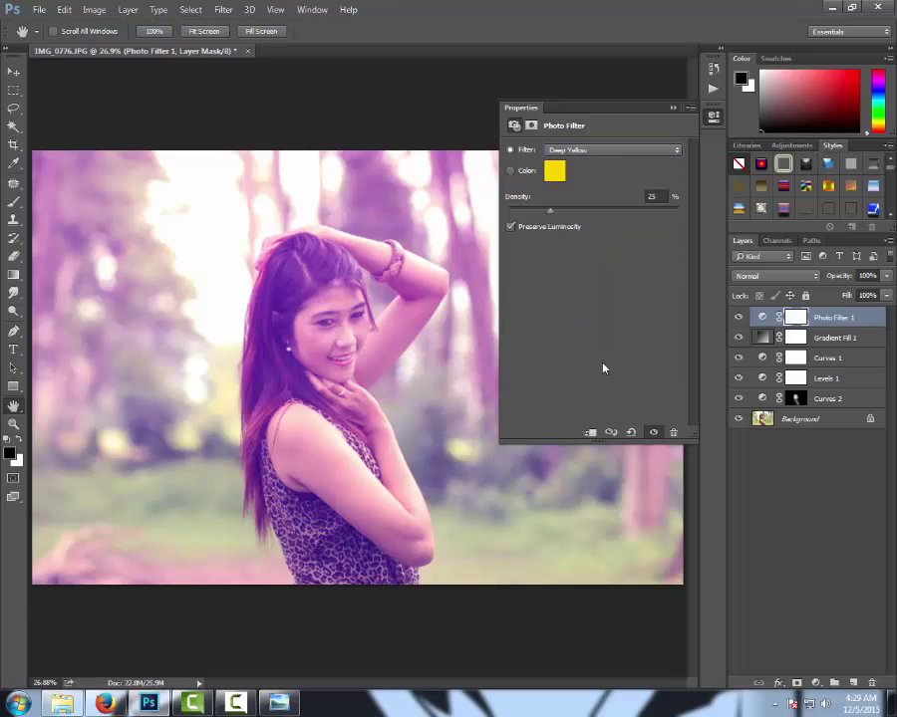
mouse_move(555, 214)
mouse_down()
mouse_move(588, 214)
mouse_move(560, 221)
mouse_move(576, 214)
mouse_up()
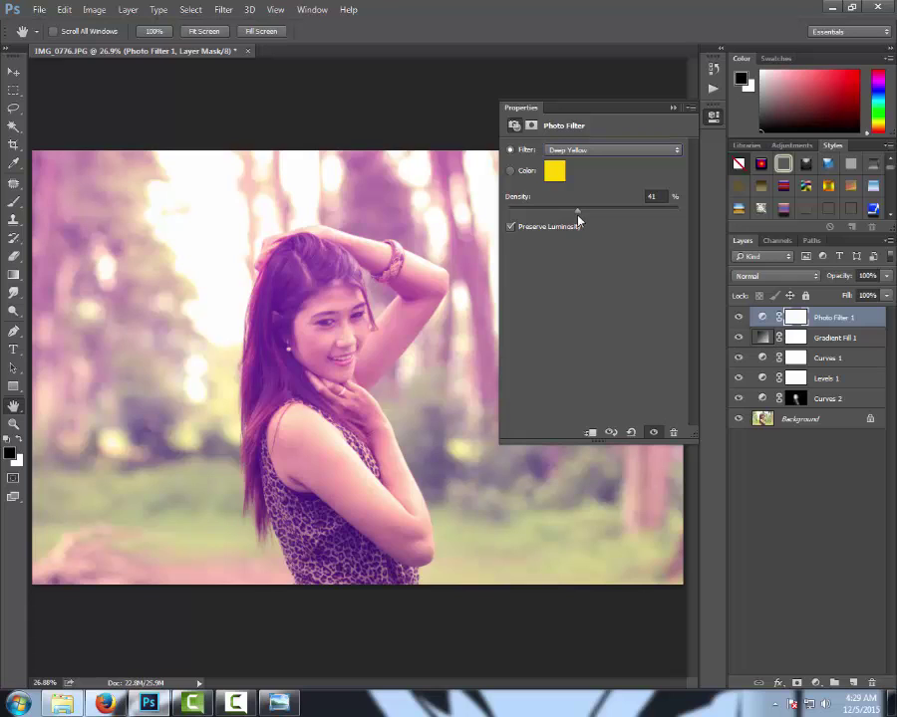
click(673, 106)
- Toggle the Photo Filter's visibility to compare and review its settings again
click(738, 317)
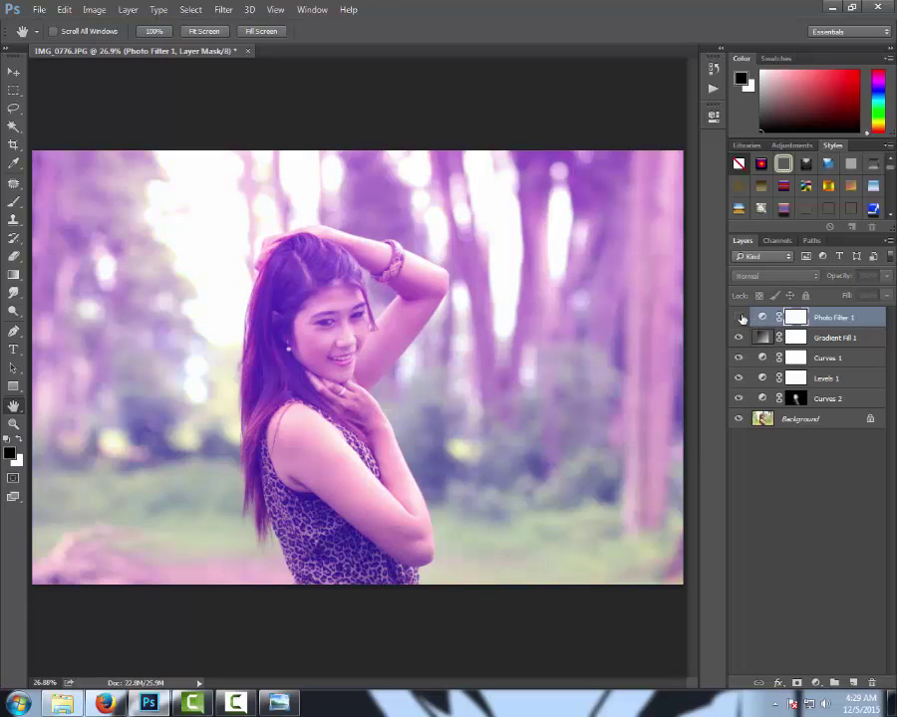
click(738, 317)
double_click(760, 317)
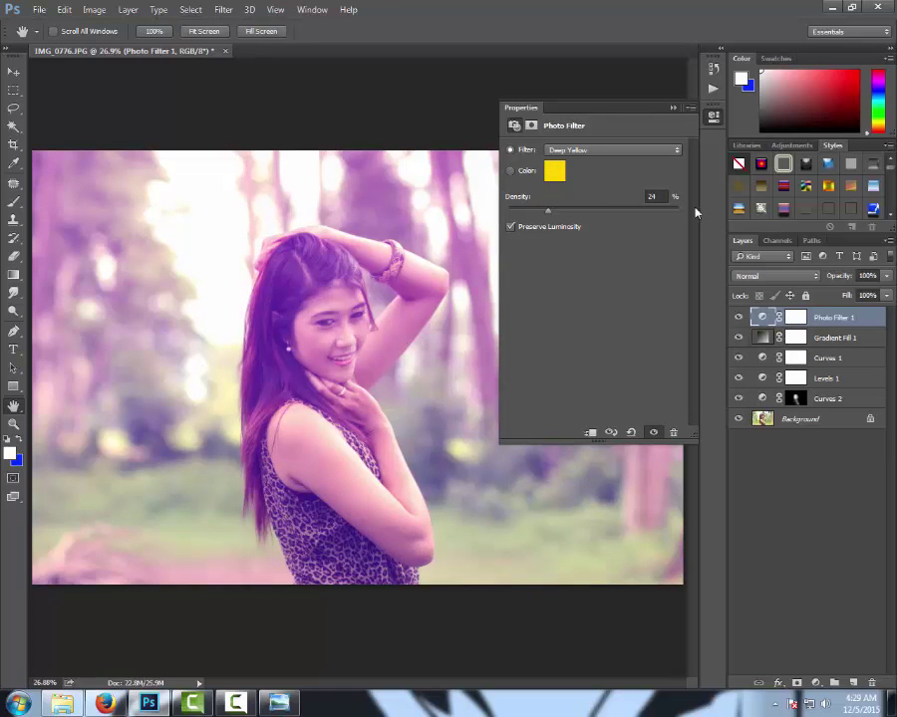
click(671, 108)
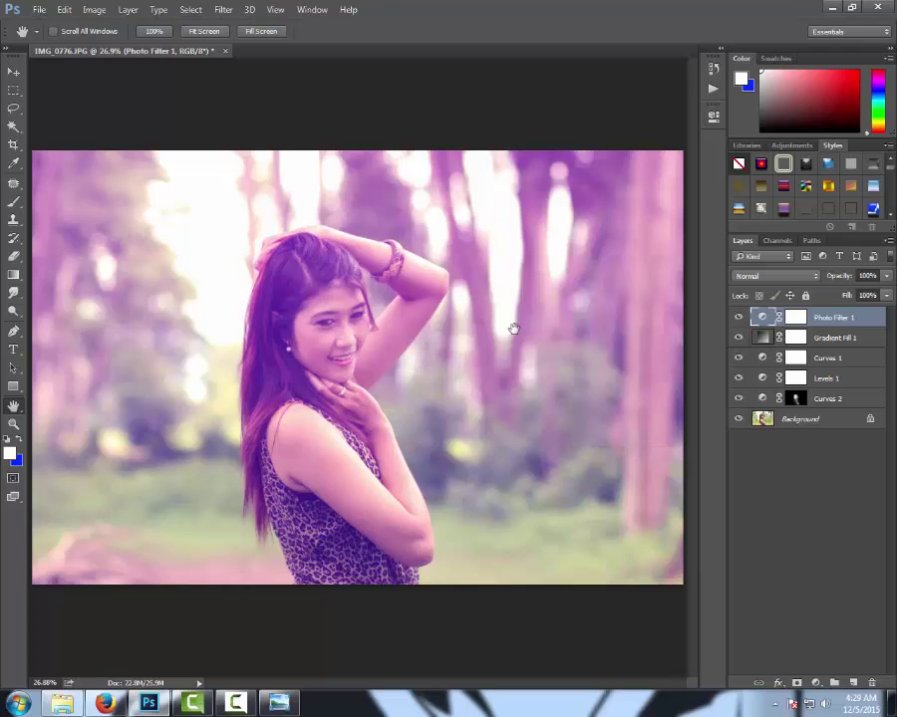
click(815, 684)
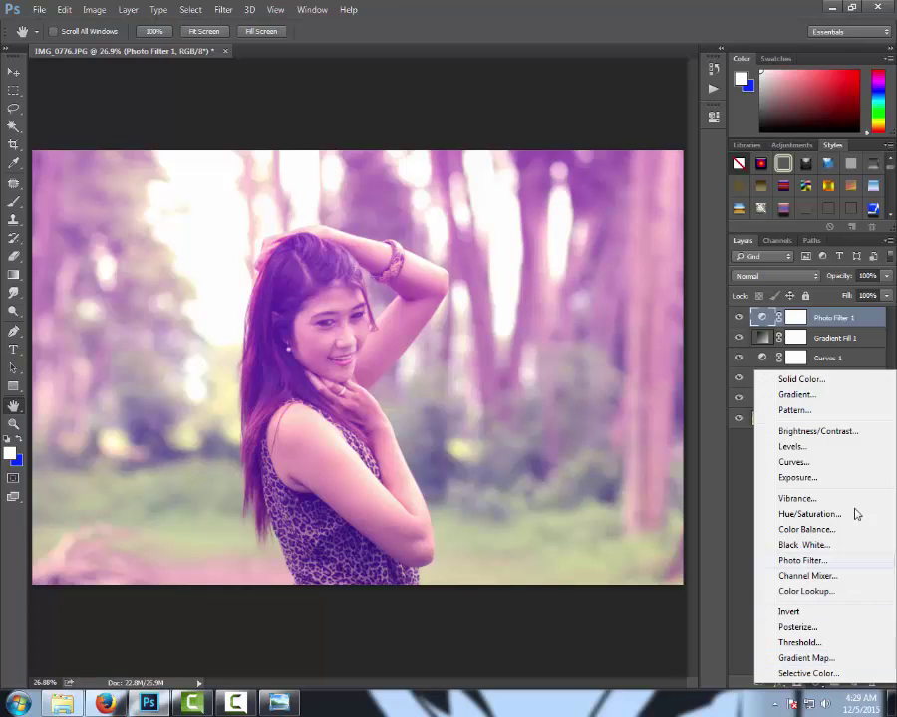
- Add a Solid Color fill layer in deep blue #033fab
click(801, 379)
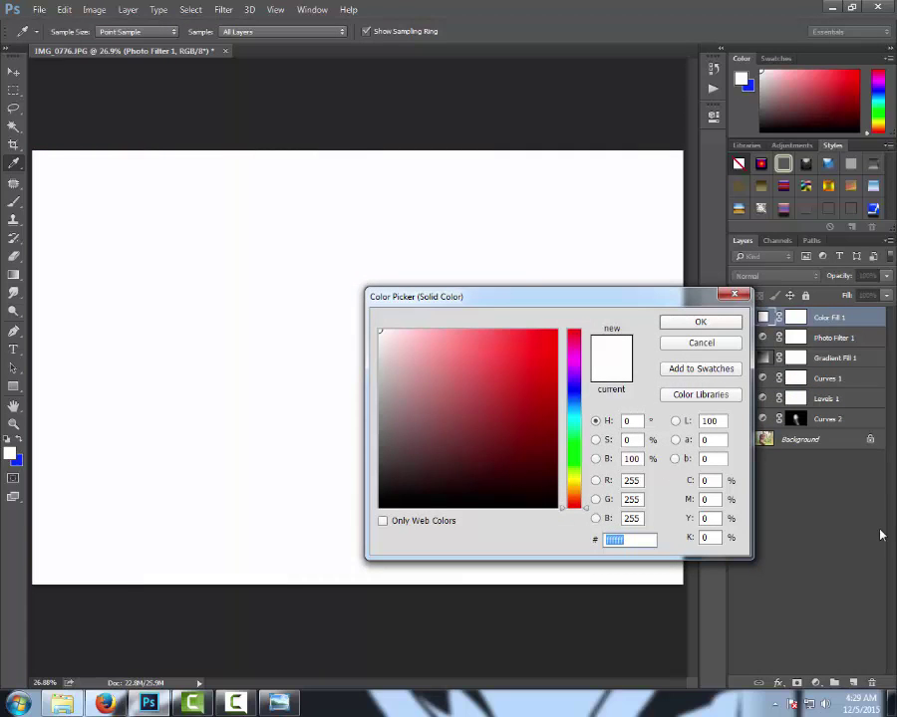
click(574, 399)
click(554, 373)
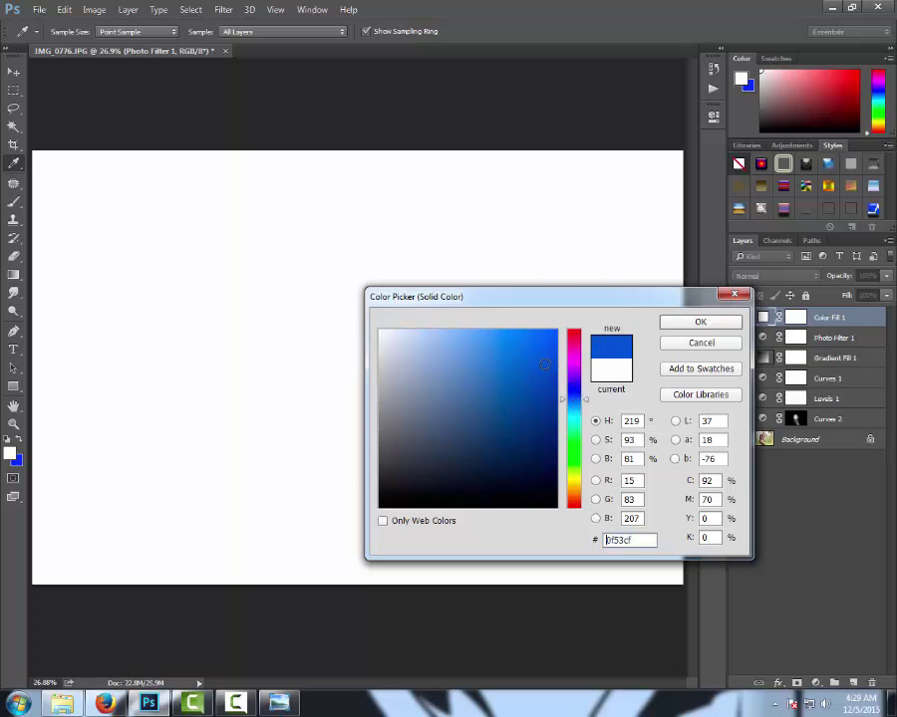
drag(554, 373, 553, 368)
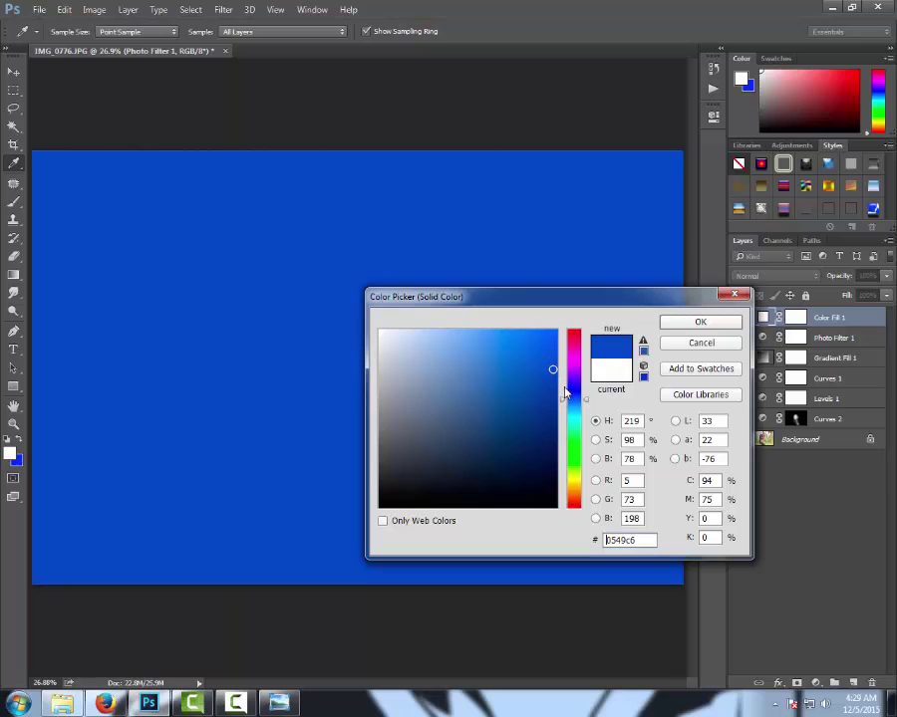
click(553, 389)
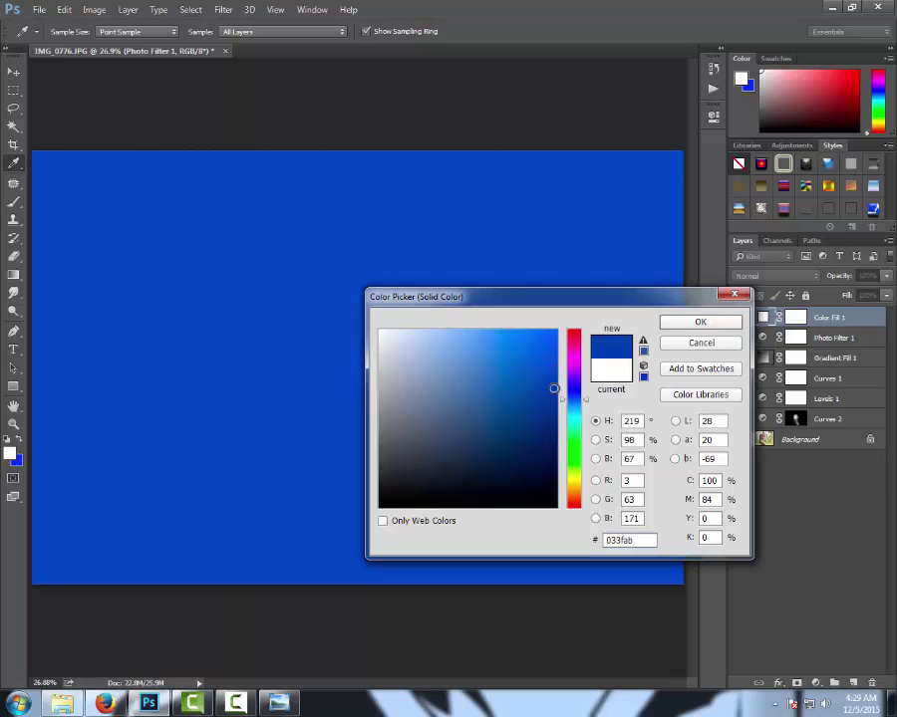
click(717, 321)
- Set the blue fill to 43% opacity and Exclusion blend mode
click(886, 275)
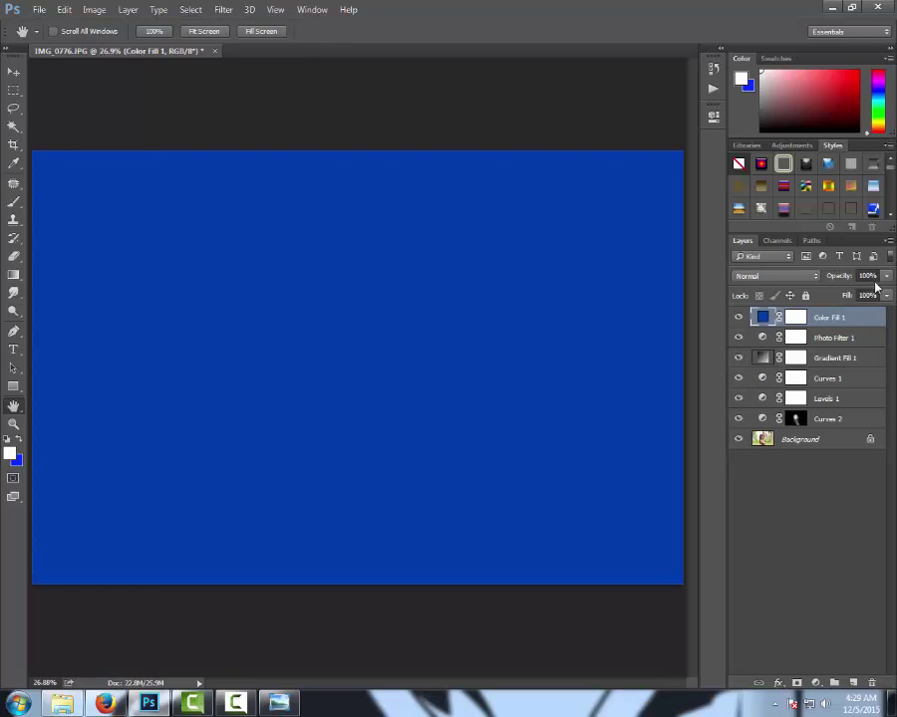
drag(886, 295, 847, 294)
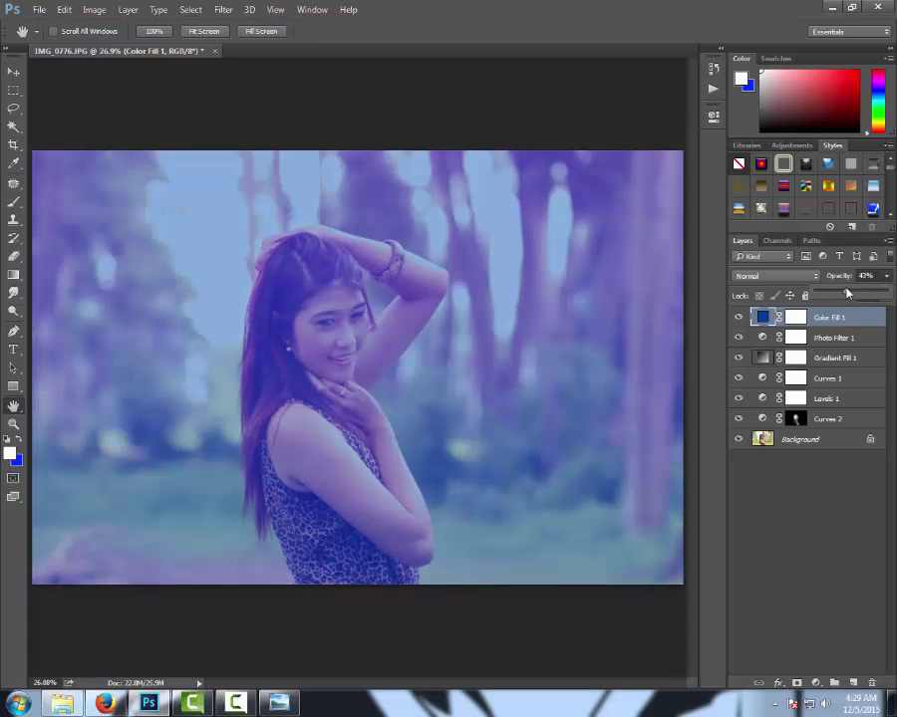
click(802, 276)
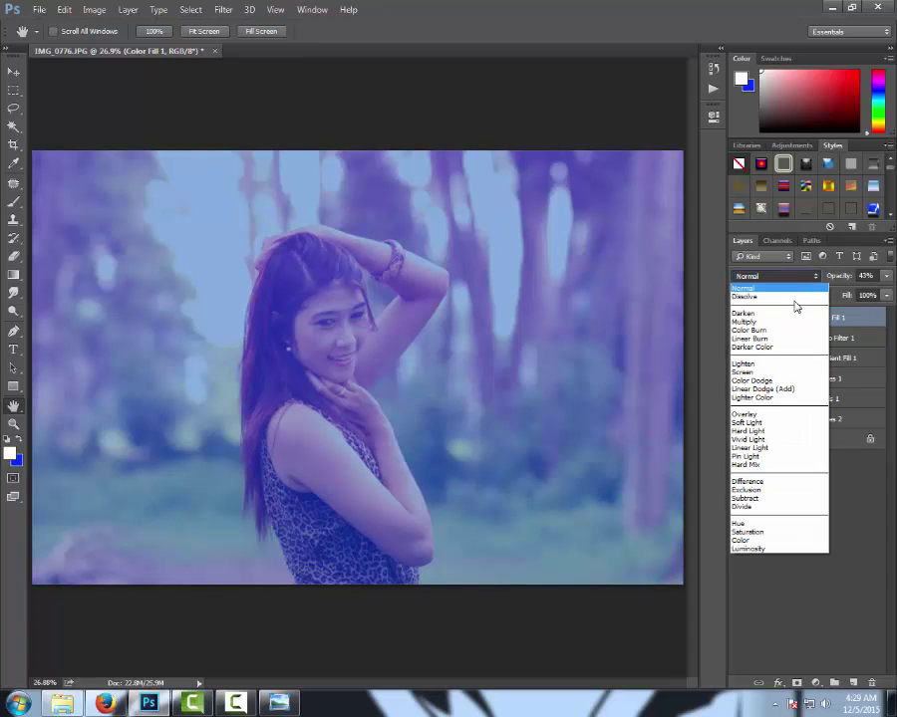
click(757, 423)
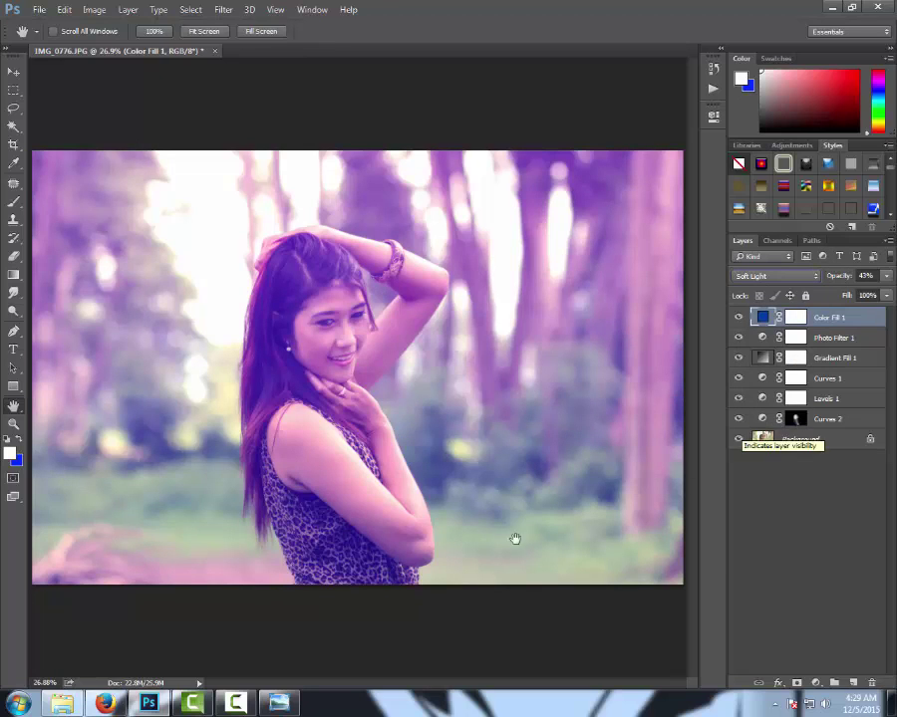
click(809, 283)
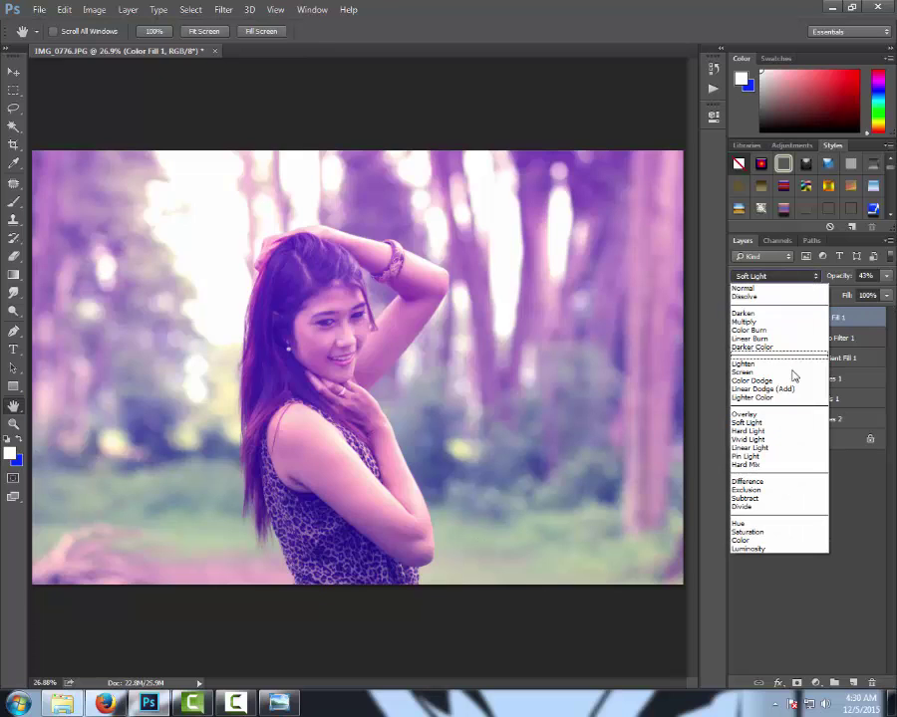
click(768, 490)
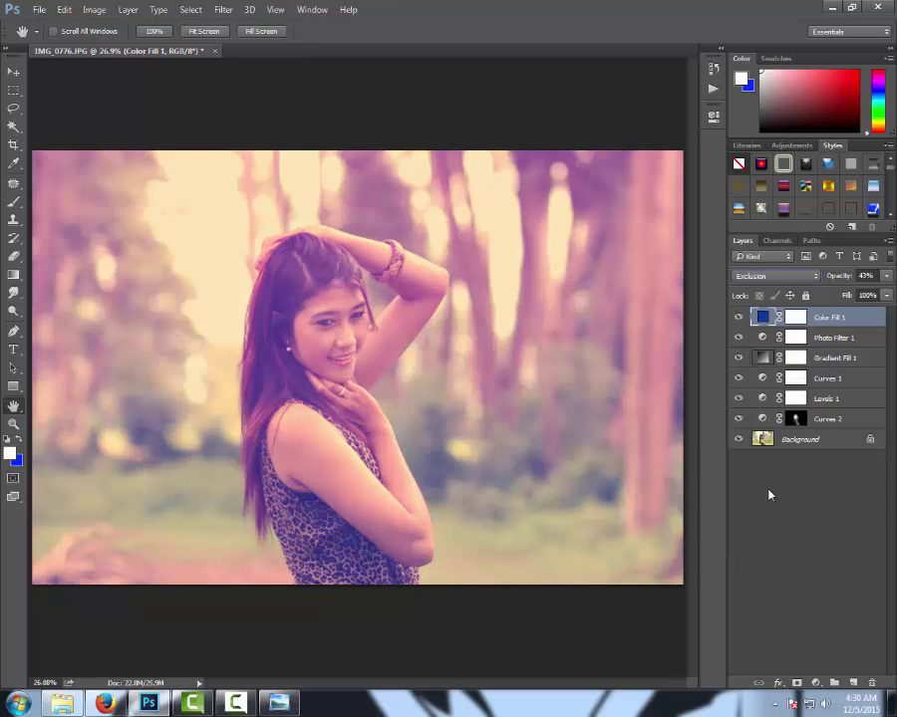
- Lower Color Fill 1's opacity toward 25% while trying different layer fill amounts
click(885, 276)
drag(833, 295, 823, 296)
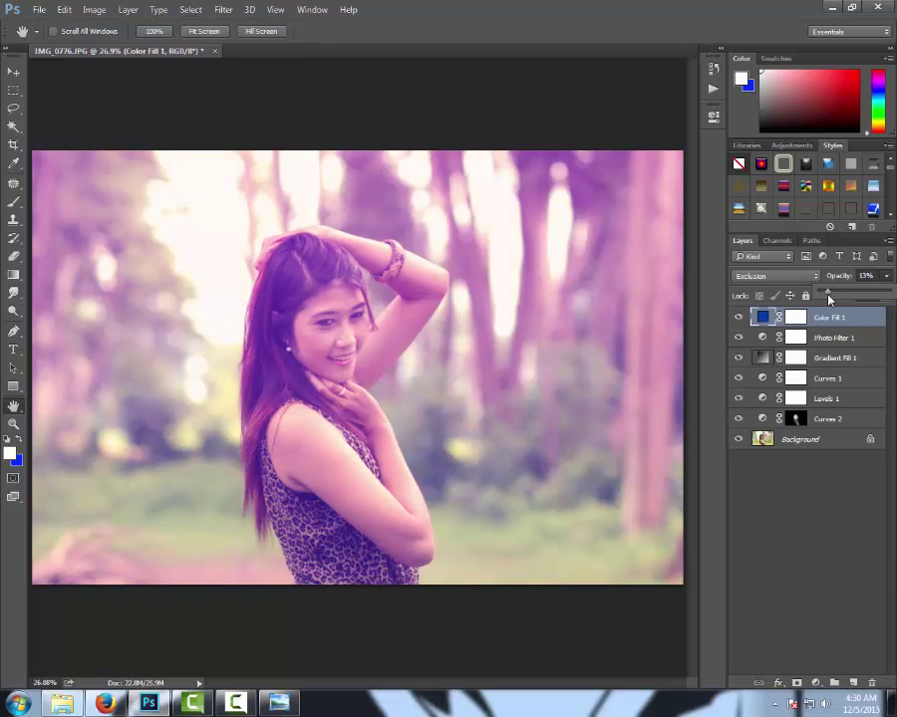
click(886, 296)
drag(842, 314, 839, 311)
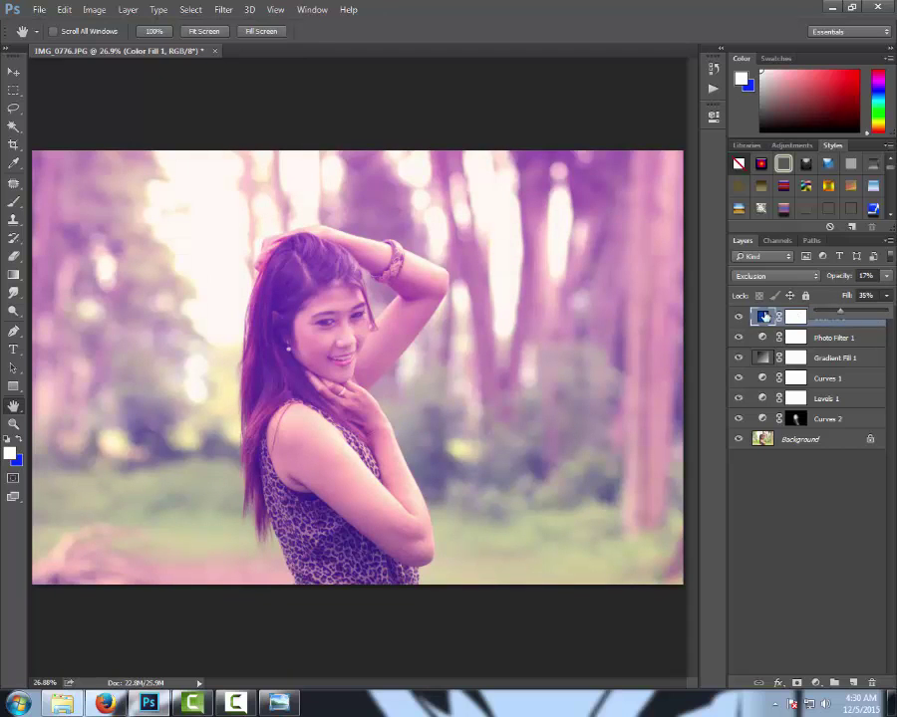
click(886, 296)
drag(842, 314, 876, 315)
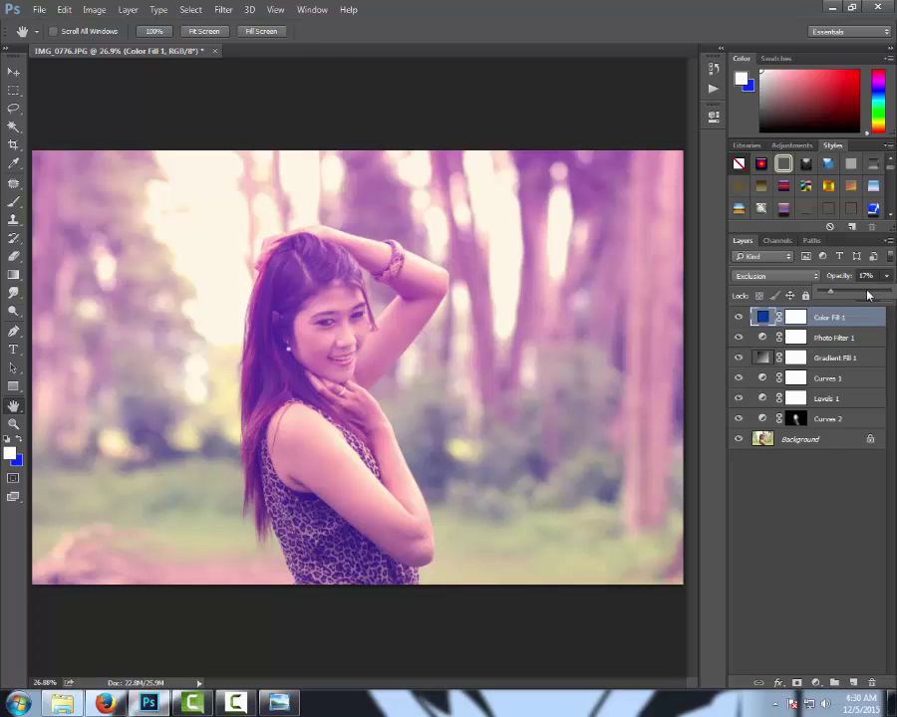
click(885, 276)
mouse_move(829, 293)
mouse_down()
mouse_move(863, 295)
mouse_move(847, 295)
mouse_up()
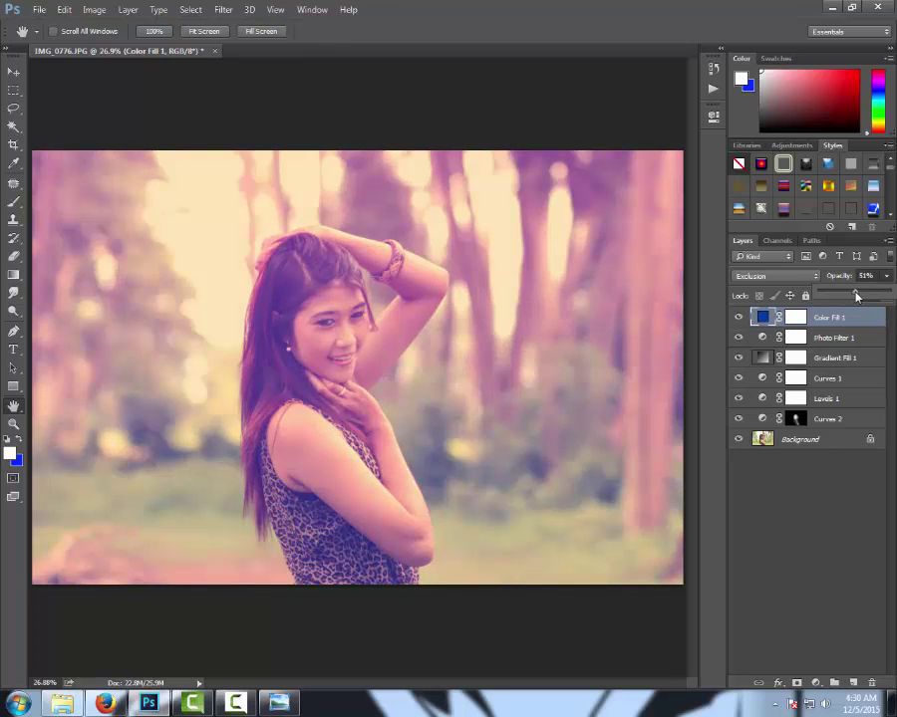
click(738, 317)
click(738, 317)
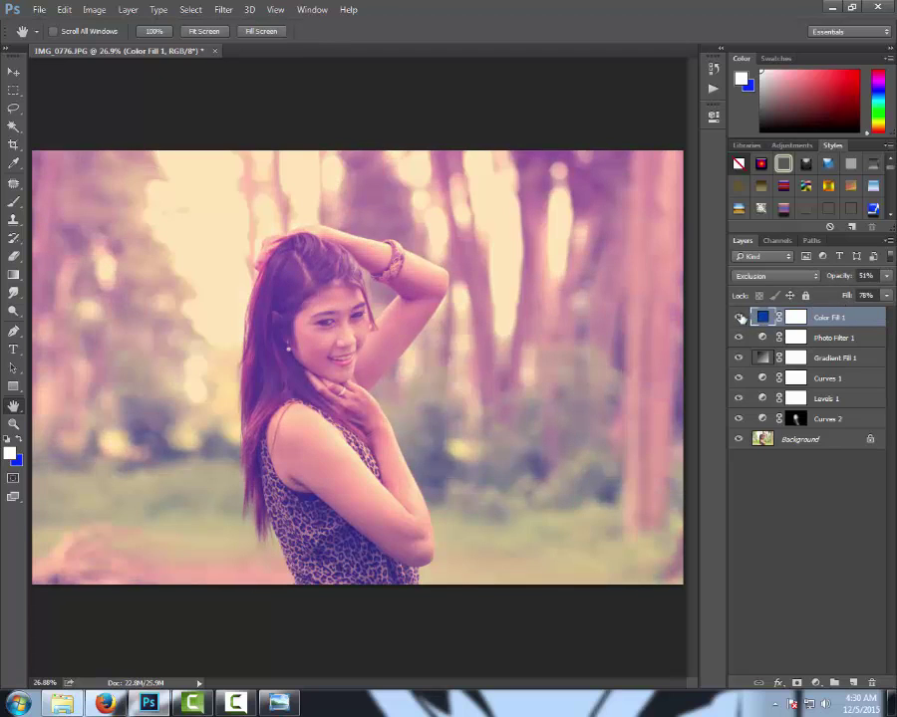
- Set Color Fill 1's layer fill to 43%
click(886, 296)
drag(863, 313, 851, 314)
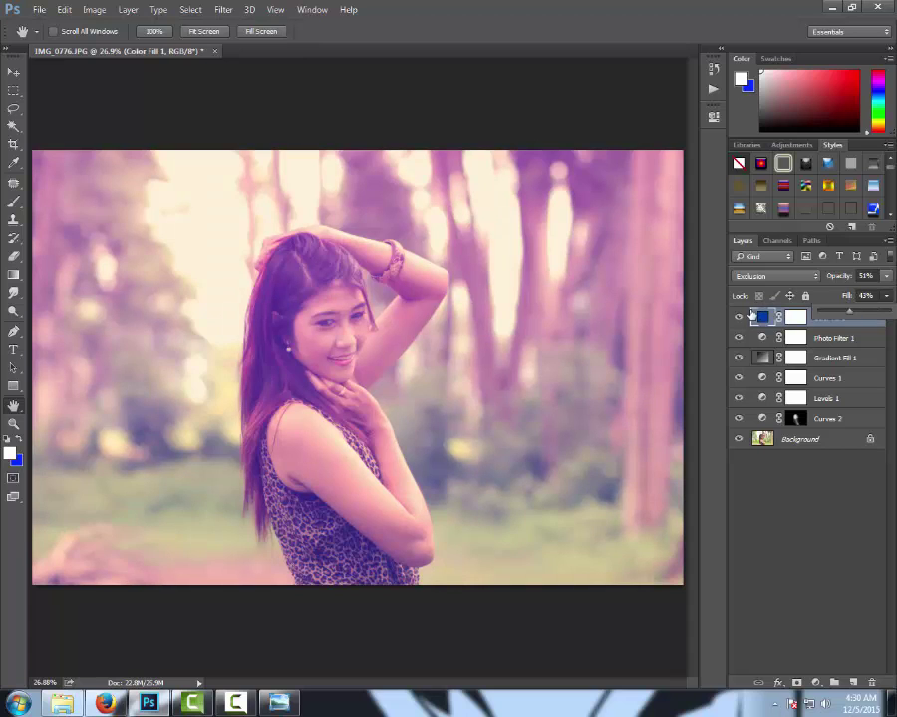
click(737, 317)
click(738, 317)
- Toggle Color Fill 1's visibility repeatedly to compare the tint with and without it
click(737, 317)
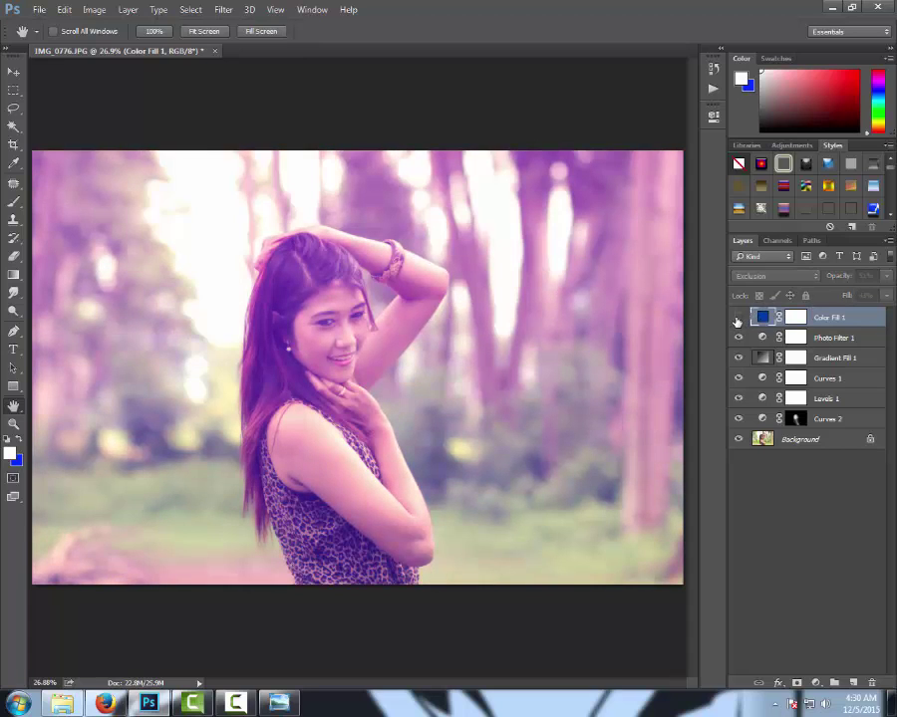
click(737, 318)
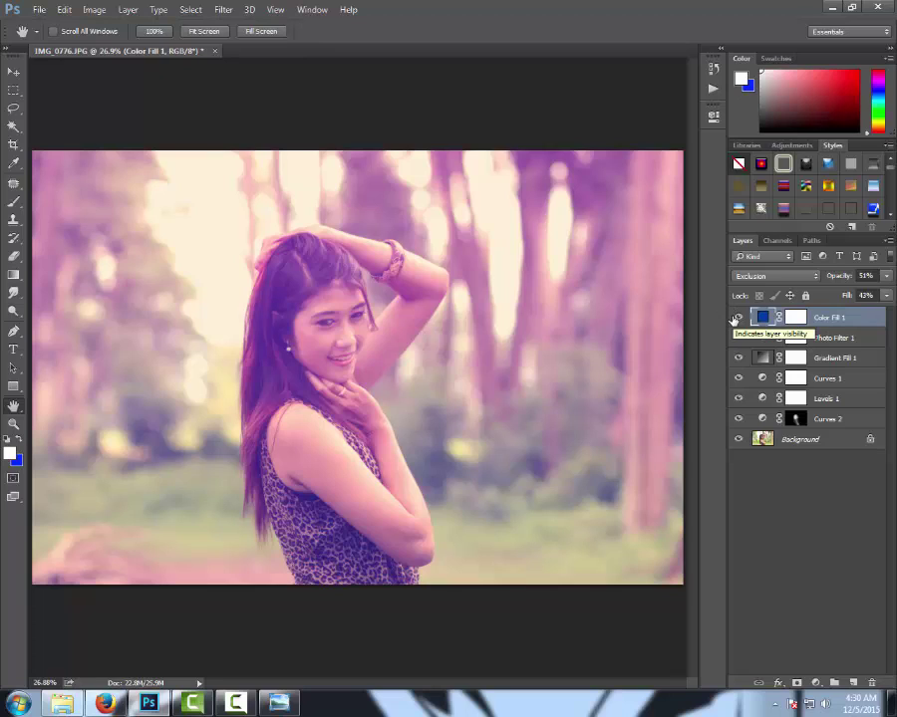
click(737, 318)
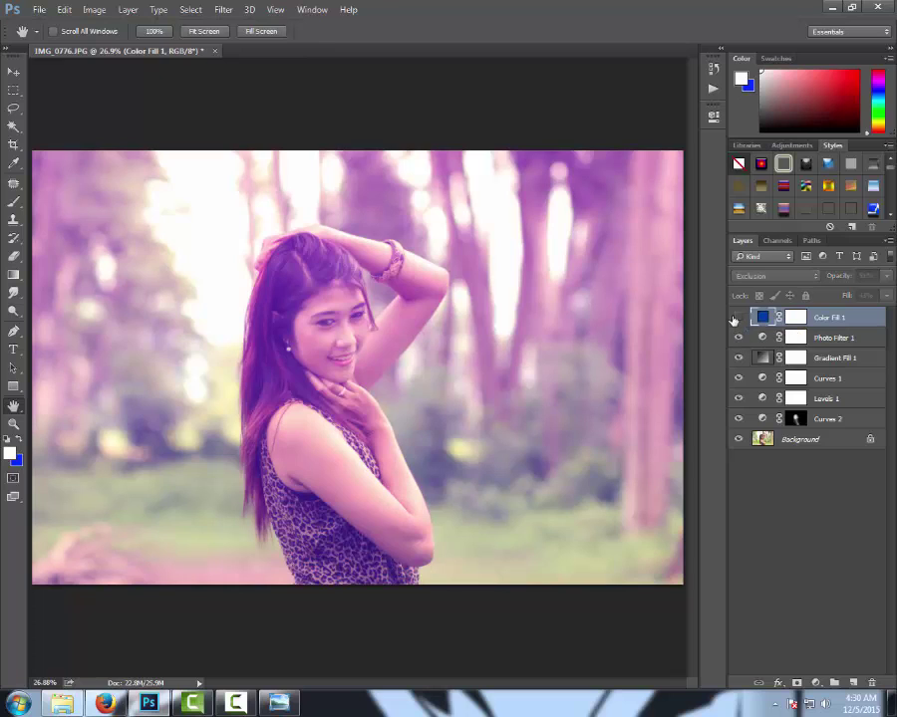
click(737, 318)
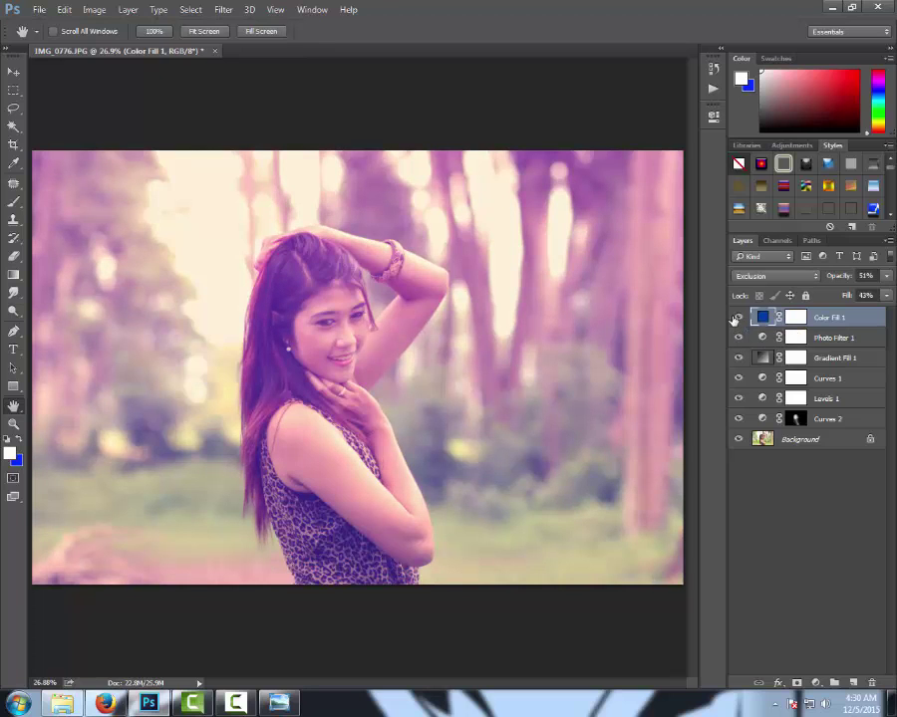
click(737, 318)
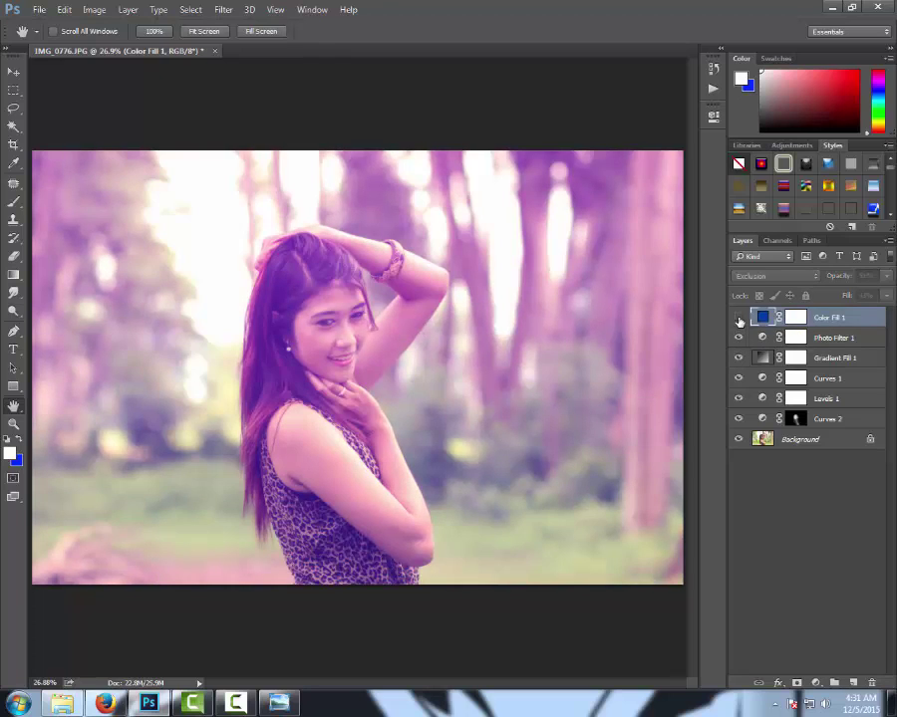
click(737, 318)
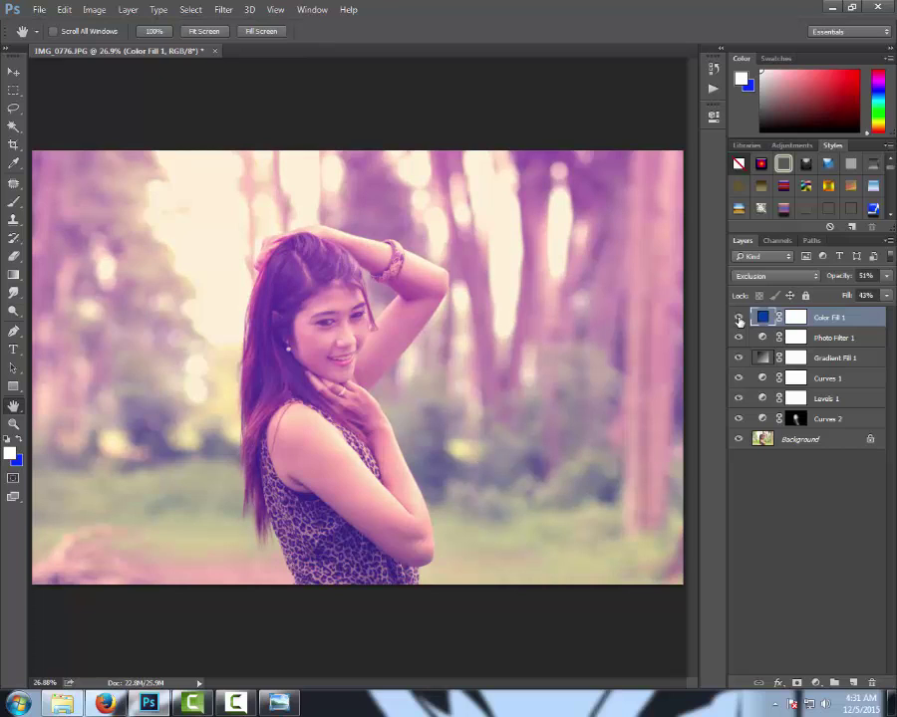
click(885, 294)
click(741, 319)
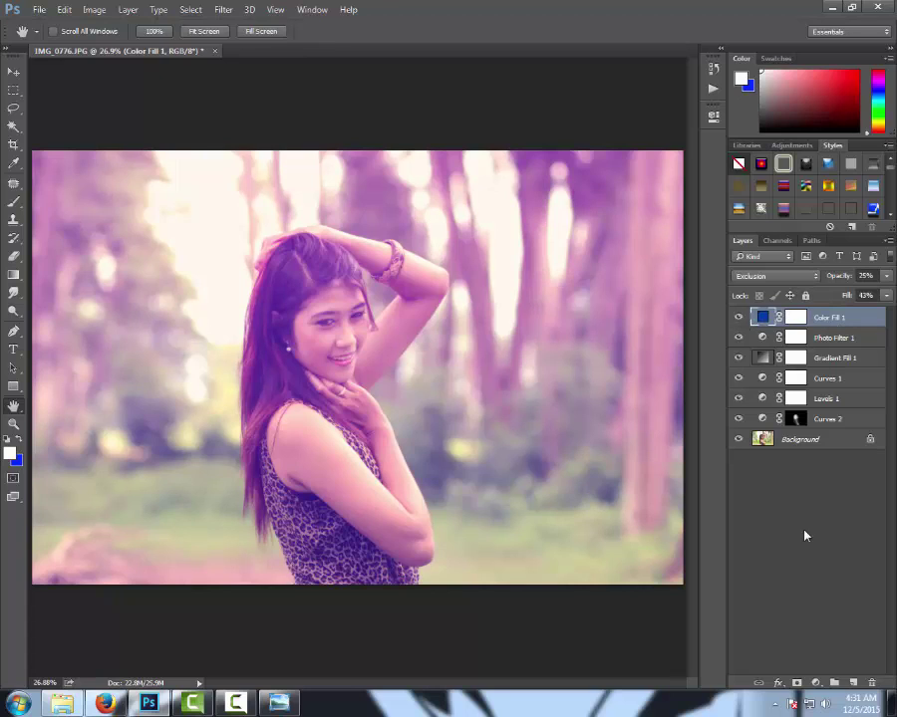
click(816, 683)
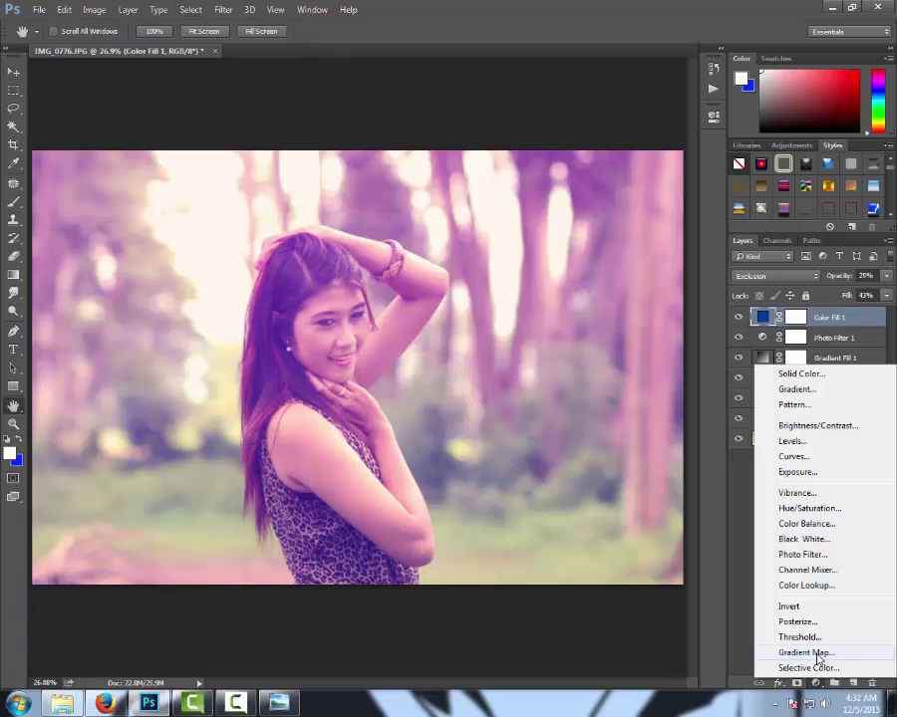
- Add a Violet, Orange gradient fill layer at a 150° angle
click(803, 395)
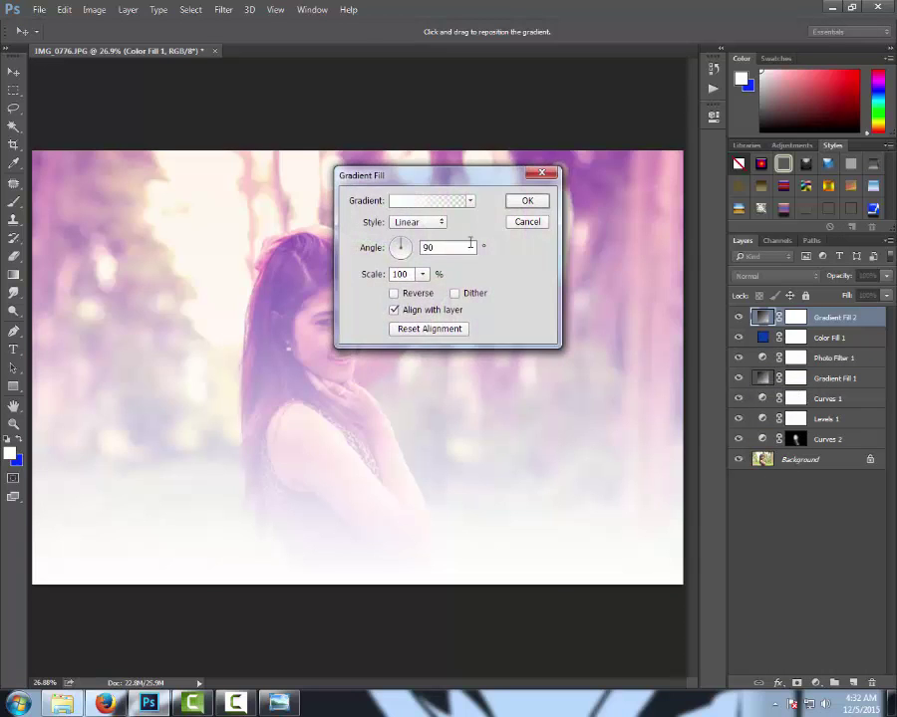
click(453, 200)
click(408, 167)
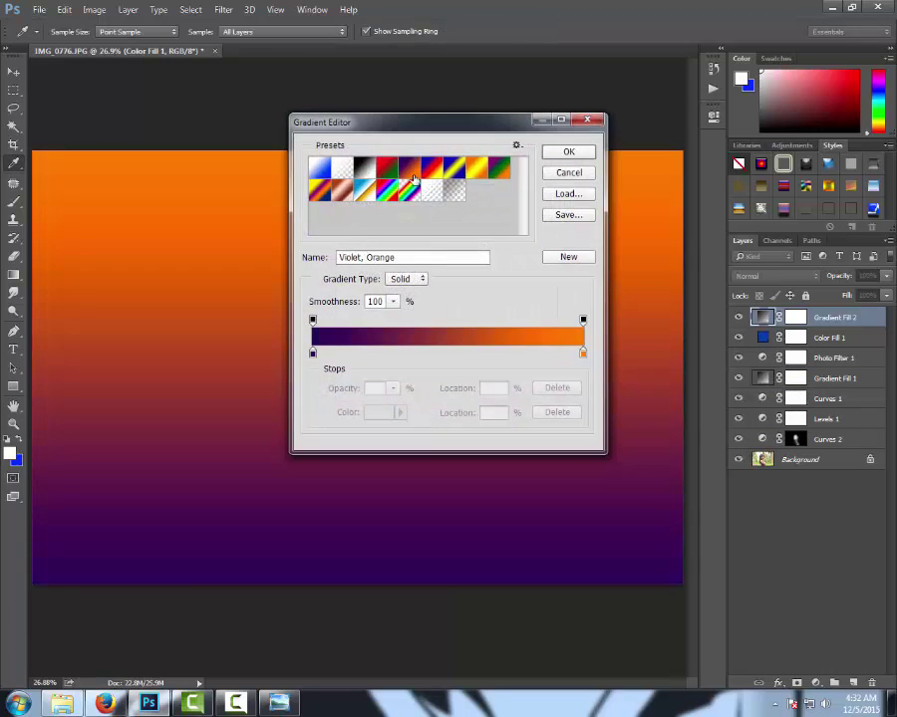
click(553, 154)
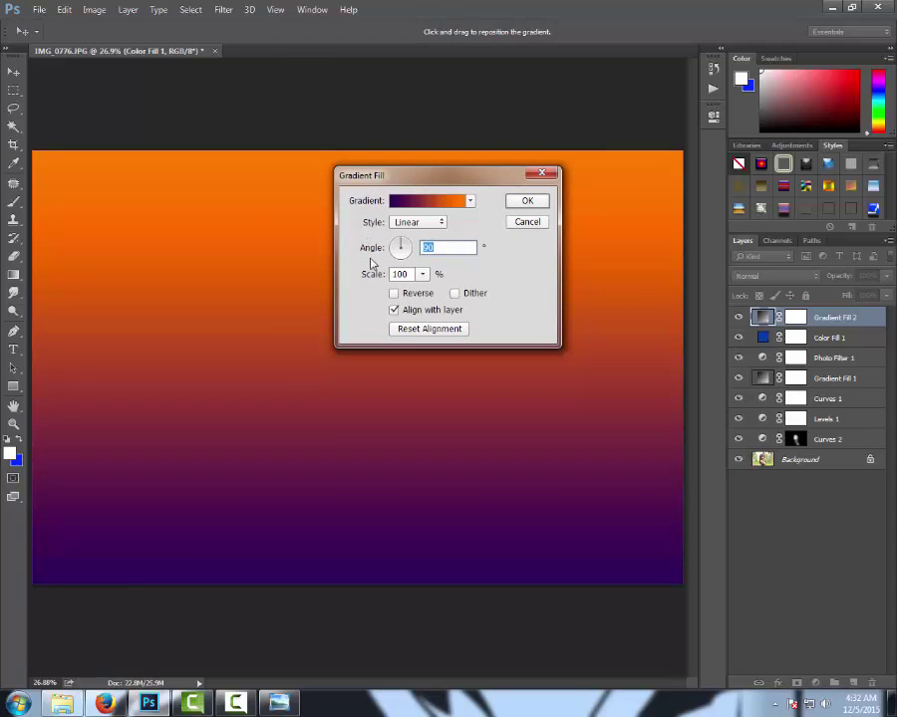
text(150)
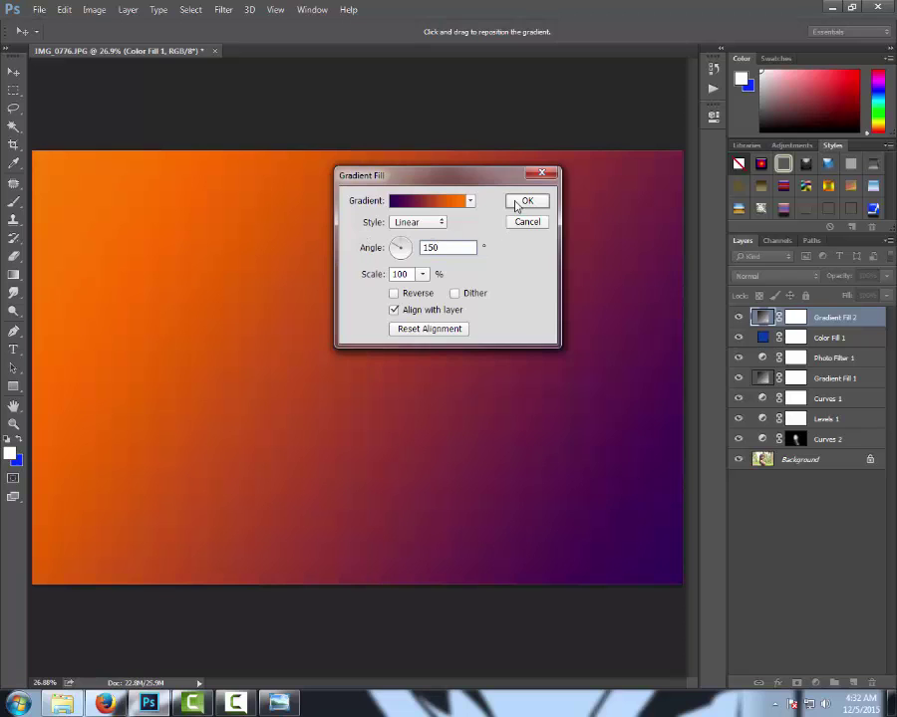
click(520, 201)
- Blend the gradient fill in Soft Light at 25% opacity, toggling it to compare
click(779, 277)
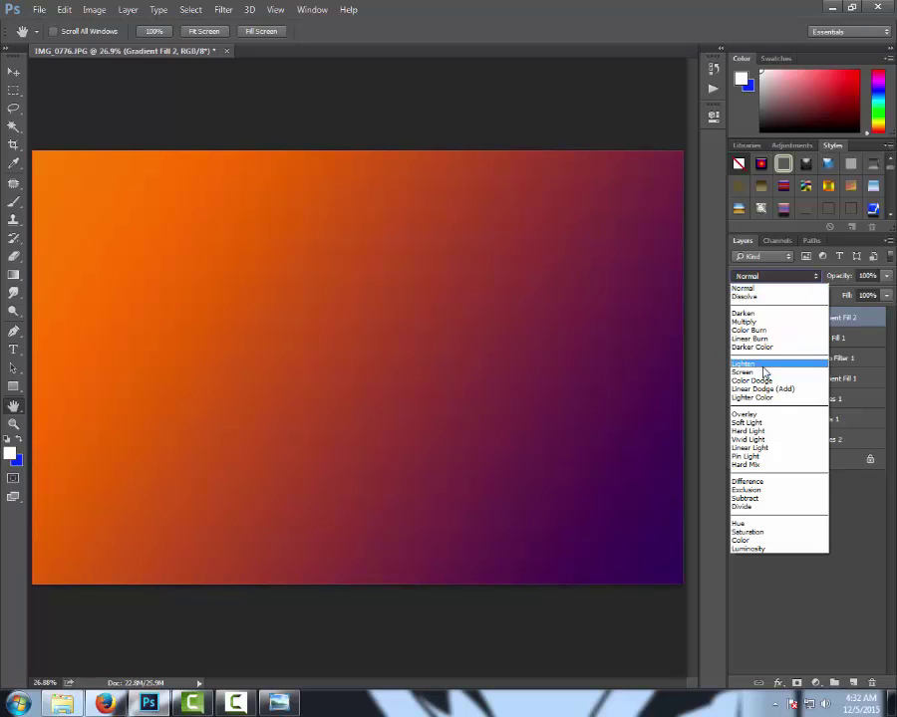
click(761, 424)
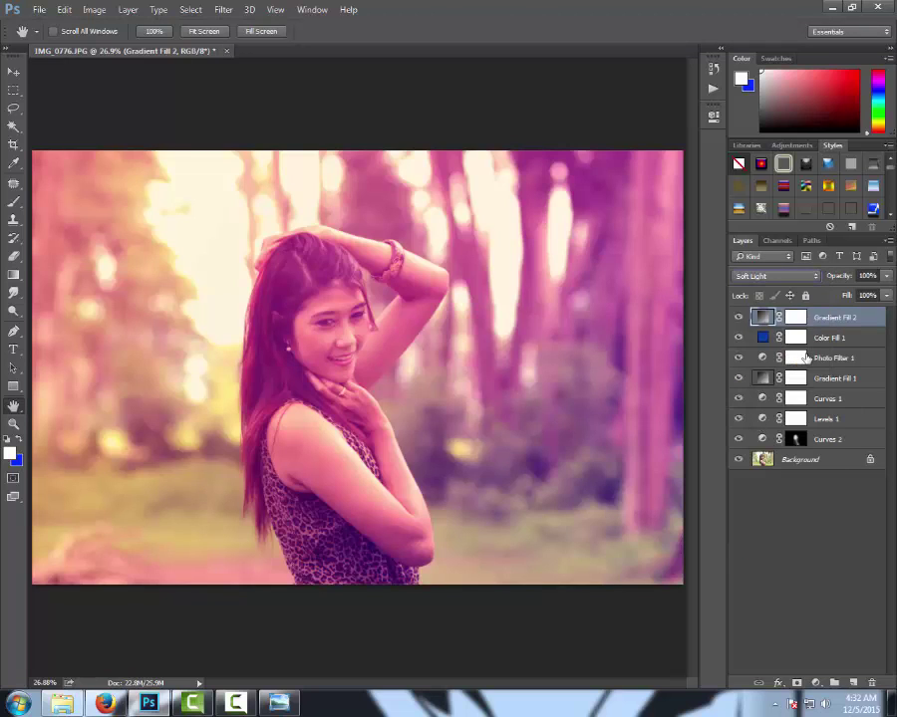
click(738, 316)
click(737, 317)
click(886, 276)
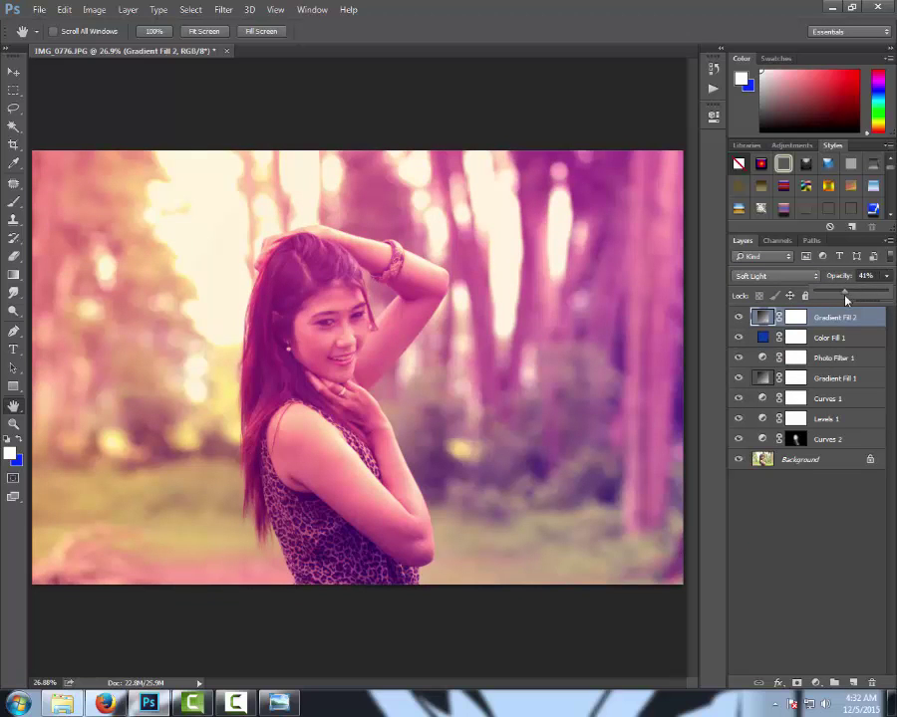
drag(845, 298, 837, 302)
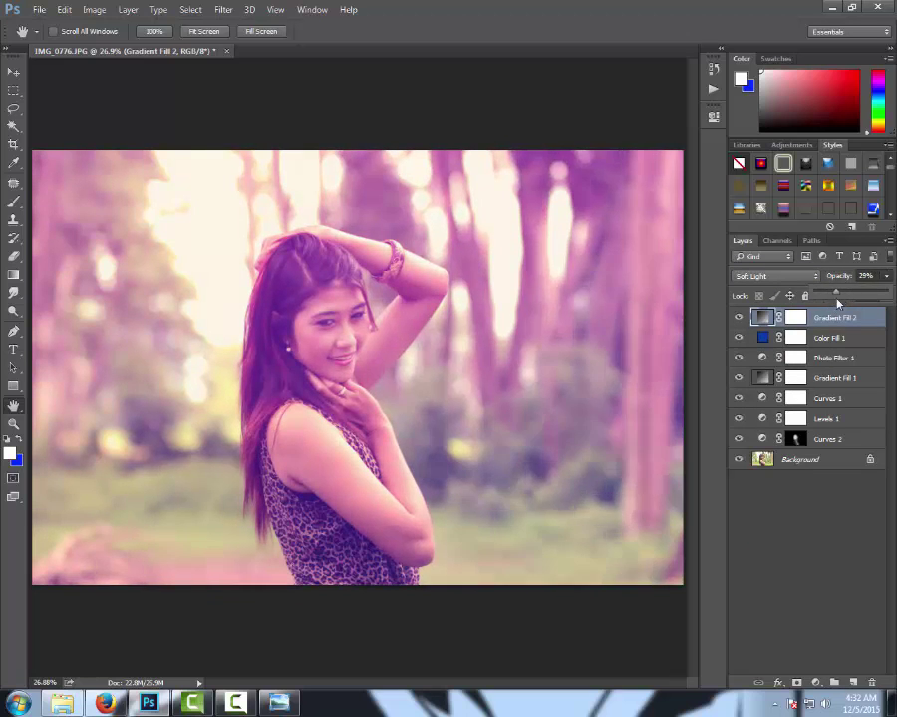
click(738, 316)
click(738, 317)
click(744, 319)
click(743, 318)
mouse_move(738, 317)
mouse_down()
mouse_move(739, 418)
mouse_move(739, 317)
mouse_up()
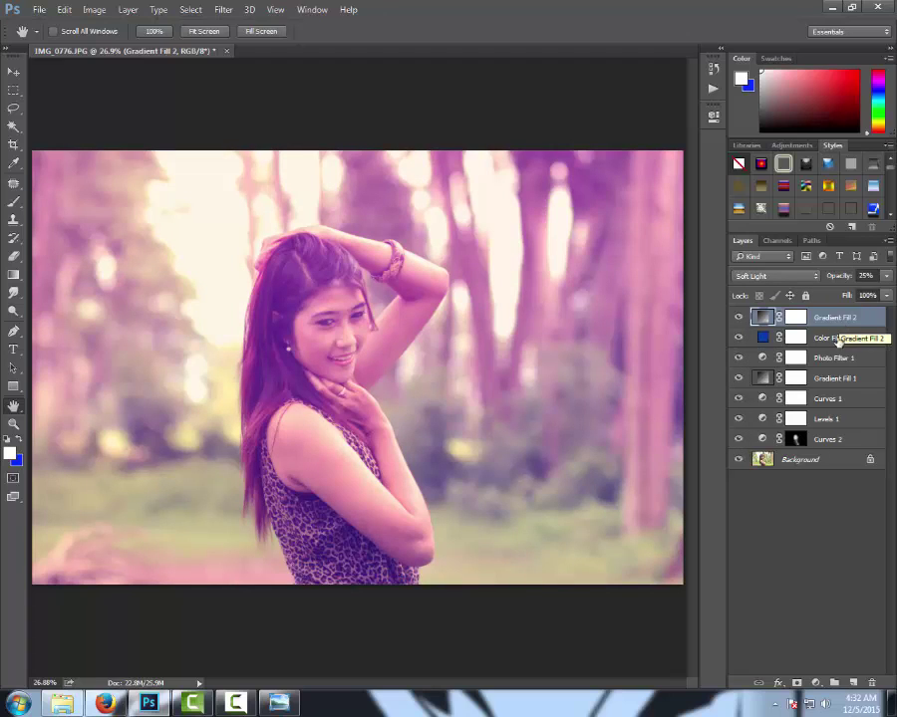
click(815, 685)
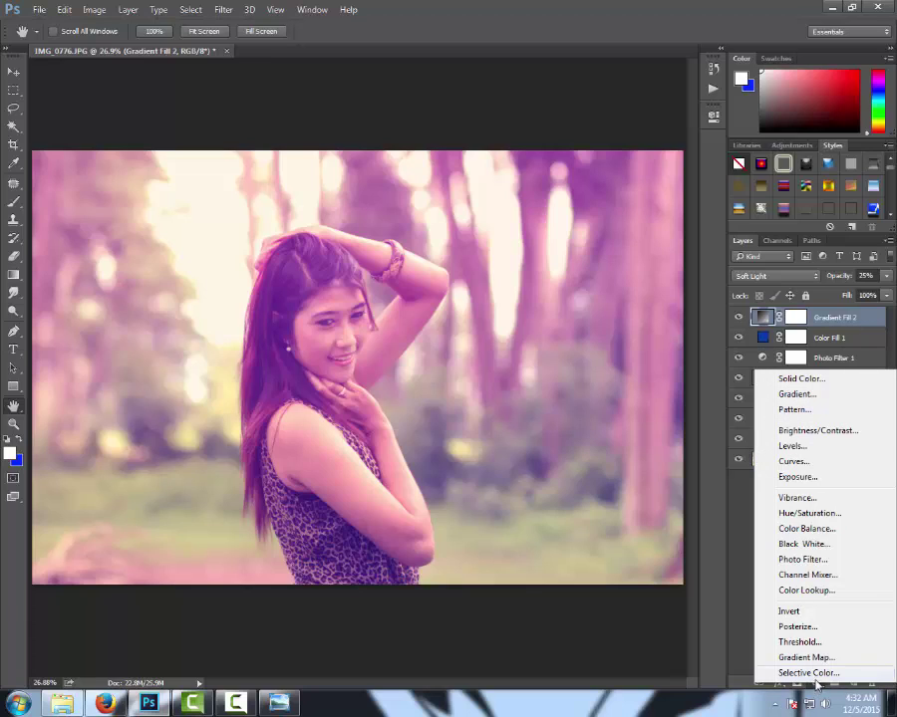
- Add a Selective Color layer setting Reds to Magenta -54, Yellow -16, Black -66
click(817, 673)
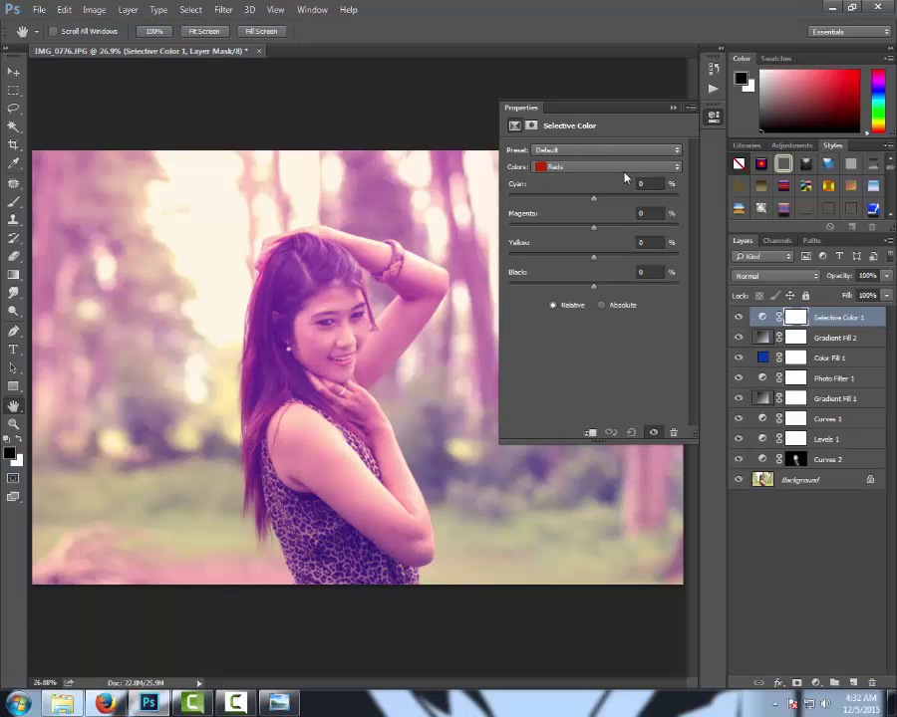
mouse_move(591, 200)
mouse_down()
mouse_move(559, 205)
mouse_move(597, 202)
mouse_move(554, 235)
mouse_move(529, 238)
mouse_move(620, 261)
mouse_move(573, 263)
mouse_move(543, 287)
mouse_move(553, 294)
mouse_move(581, 258)
mouse_up()
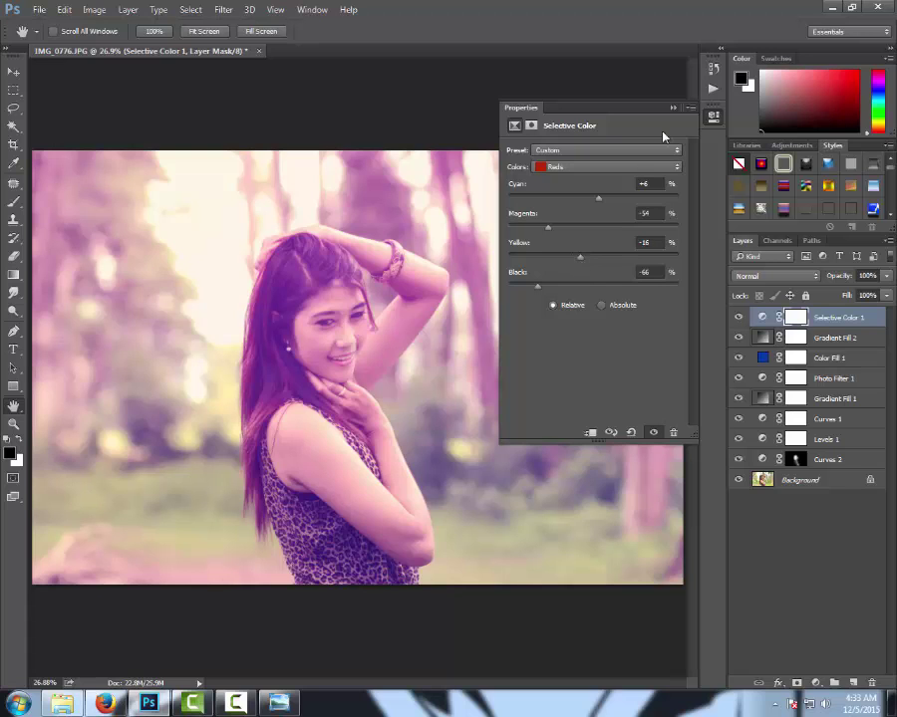
click(673, 108)
scroll(321, 342, up, 3)
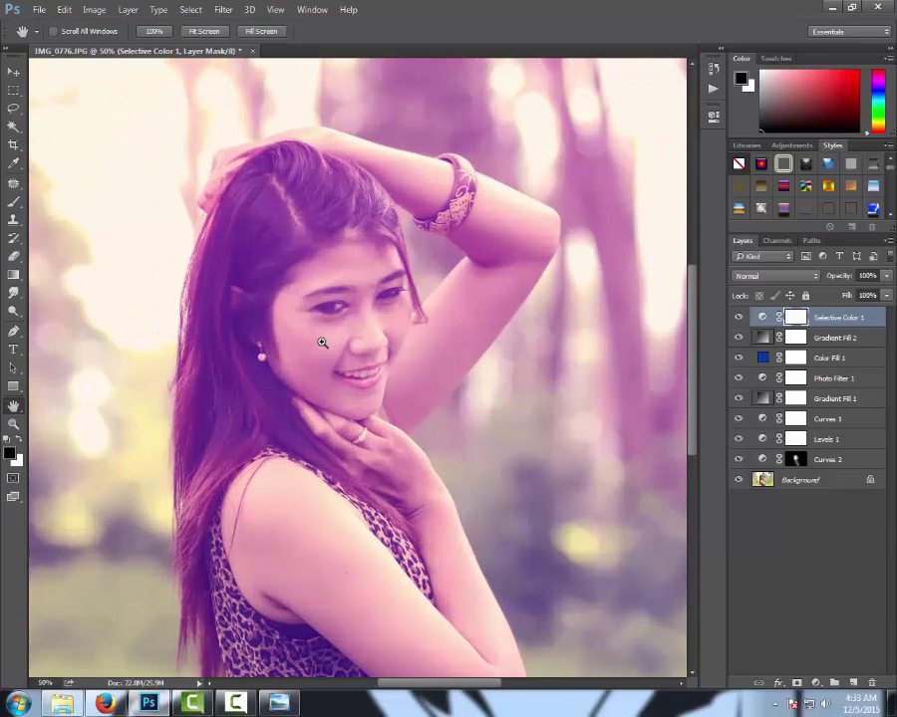
double_click(12, 408)
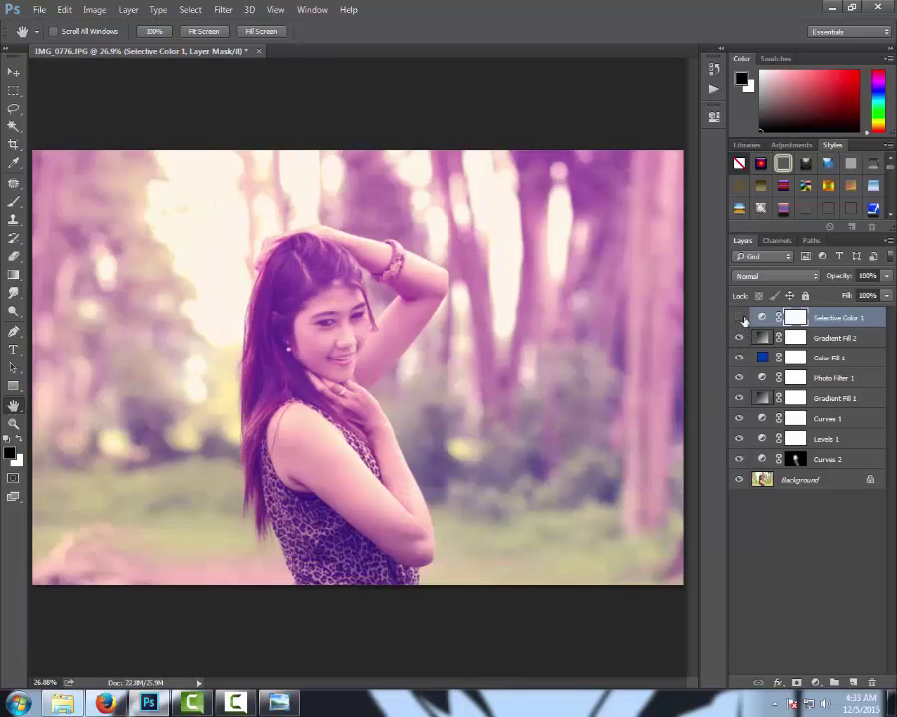
- Toggle the Selective Color layer on and off to compare, then target its mask
click(739, 317)
click(738, 317)
click(739, 316)
click(739, 316)
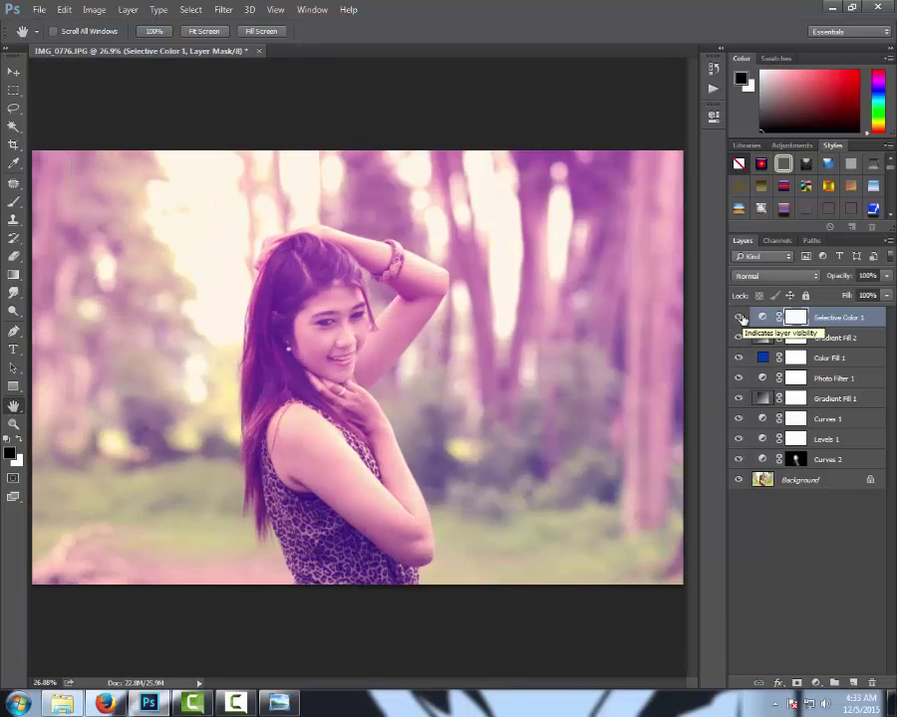
click(739, 317)
click(738, 317)
click(762, 317)
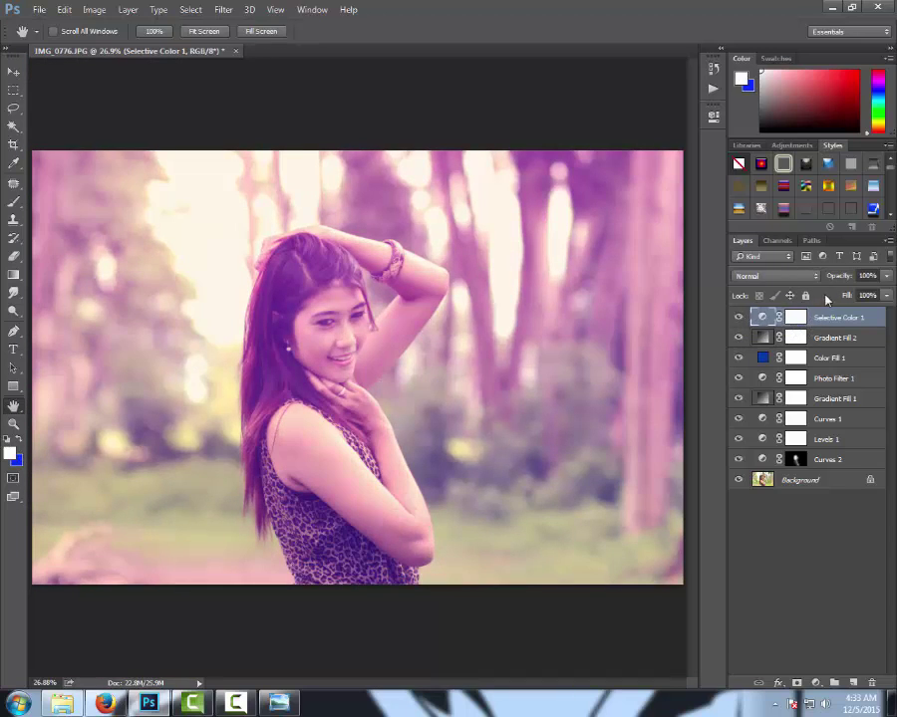
click(794, 317)
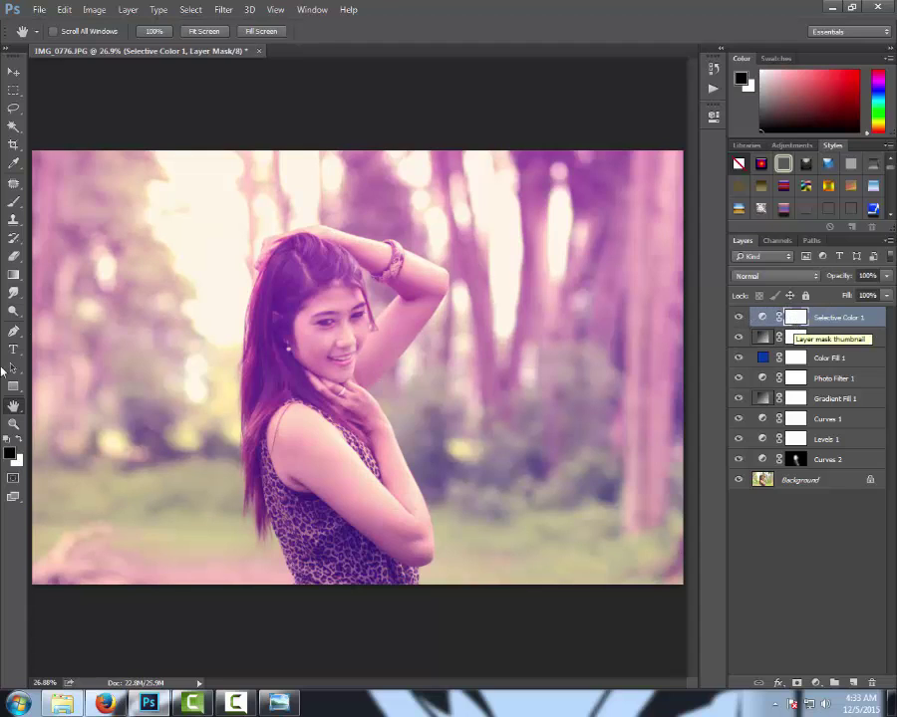
- Paint the Selective Color mask at 27% brush opacity over the left side and lower-right trees
click(13, 201)
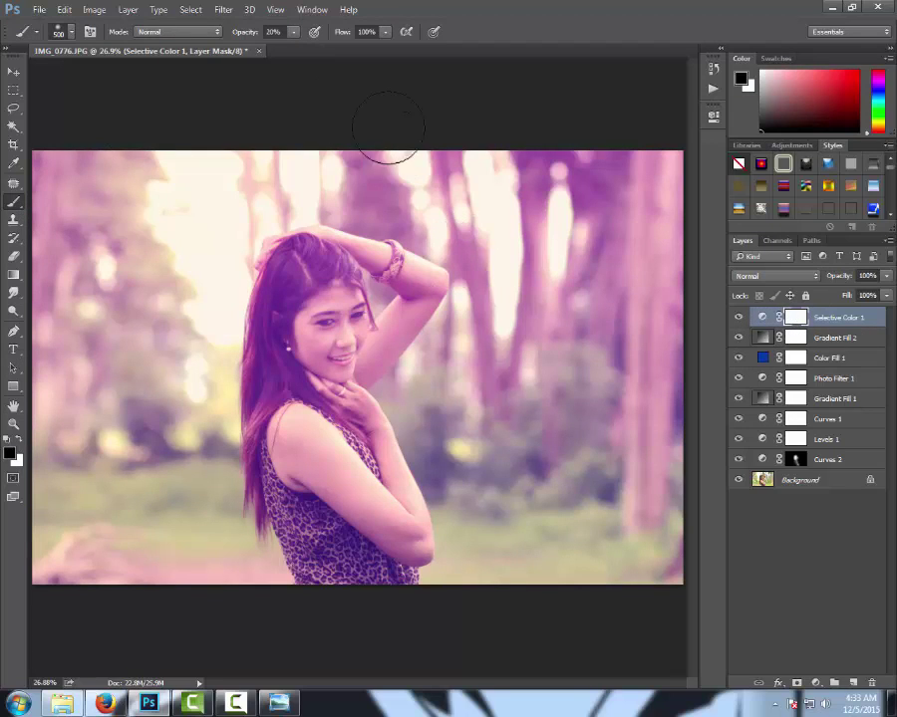
click(292, 31)
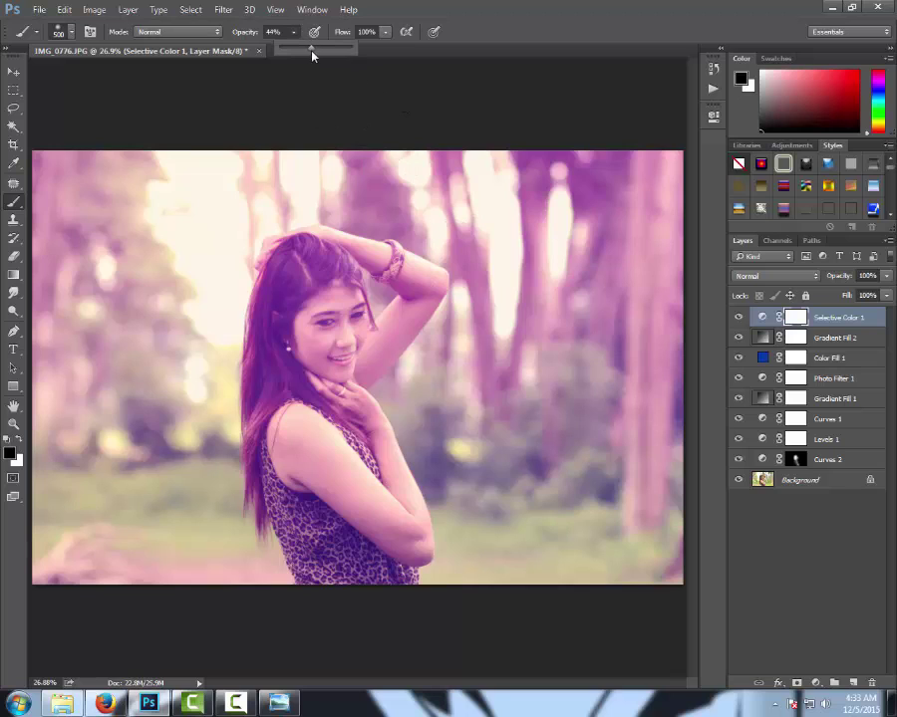
drag(305, 52, 294, 52)
drag(94, 166, 70, 366)
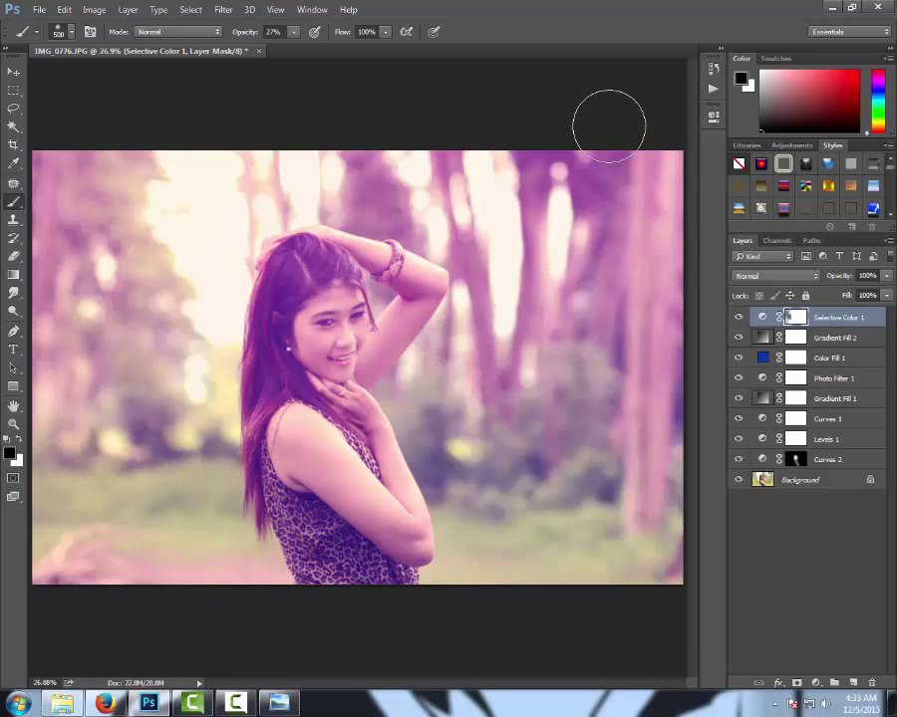
key(bracketright)
key(bracketright)
key(bracketright)
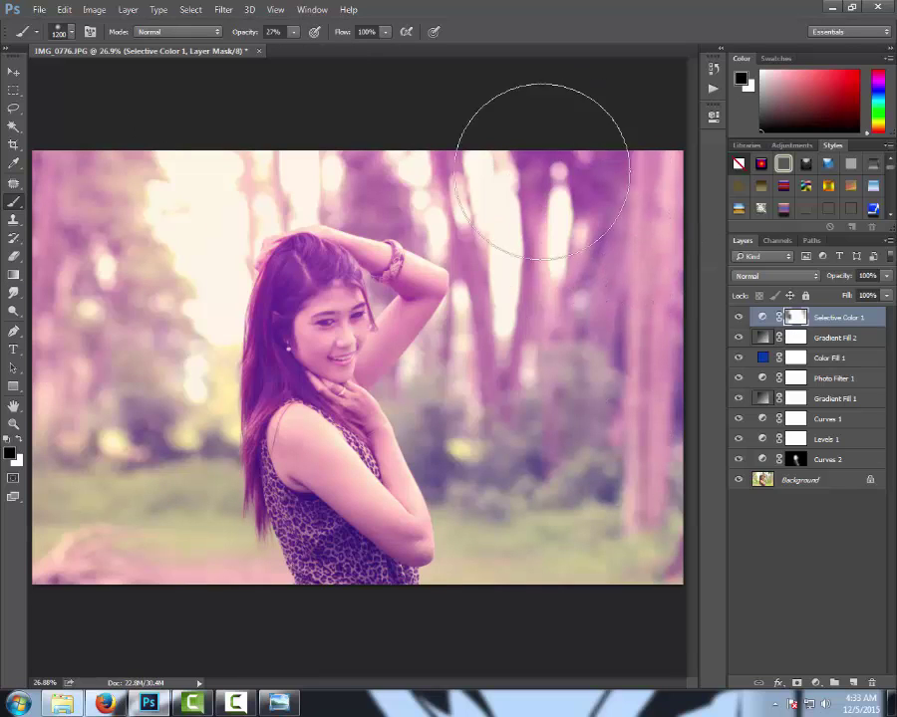
drag(605, 497, 608, 451)
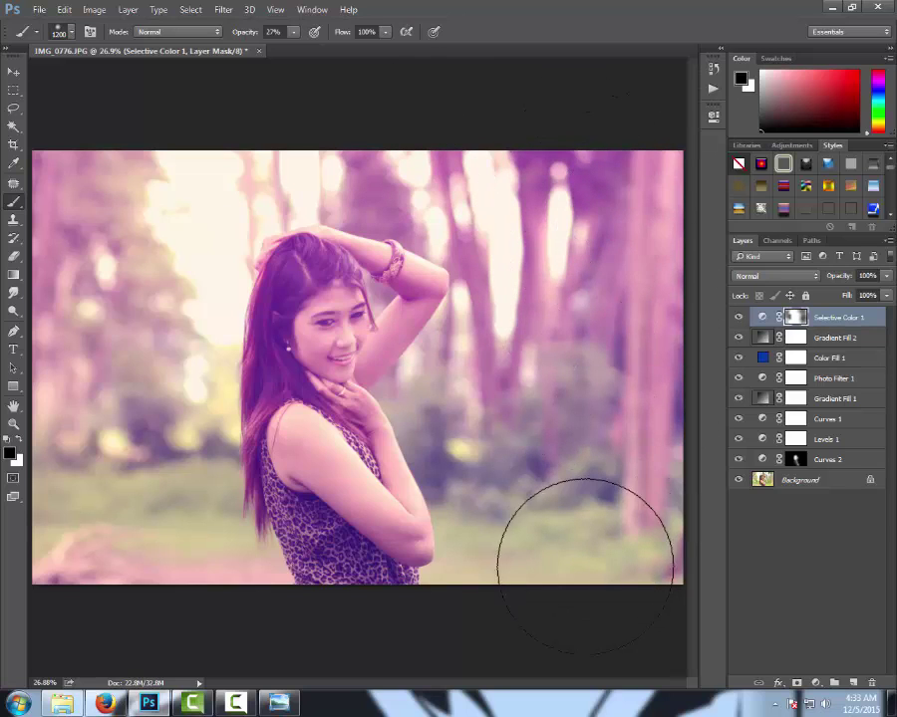
mouse_move(608, 452)
mouse_down()
mouse_move(530, 147)
mouse_move(479, 448)
mouse_move(578, 568)
mouse_move(590, 175)
mouse_move(77, 266)
mouse_move(121, 520)
mouse_move(131, 532)
mouse_move(158, 191)
mouse_move(637, 204)
mouse_move(579, 516)
mouse_move(635, 475)
mouse_move(672, 484)
mouse_move(549, 136)
mouse_move(457, 120)
mouse_move(109, 181)
mouse_move(141, 370)
mouse_move(131, 503)
mouse_move(200, 176)
mouse_move(557, 145)
mouse_move(601, 350)
mouse_move(628, 593)
mouse_up()
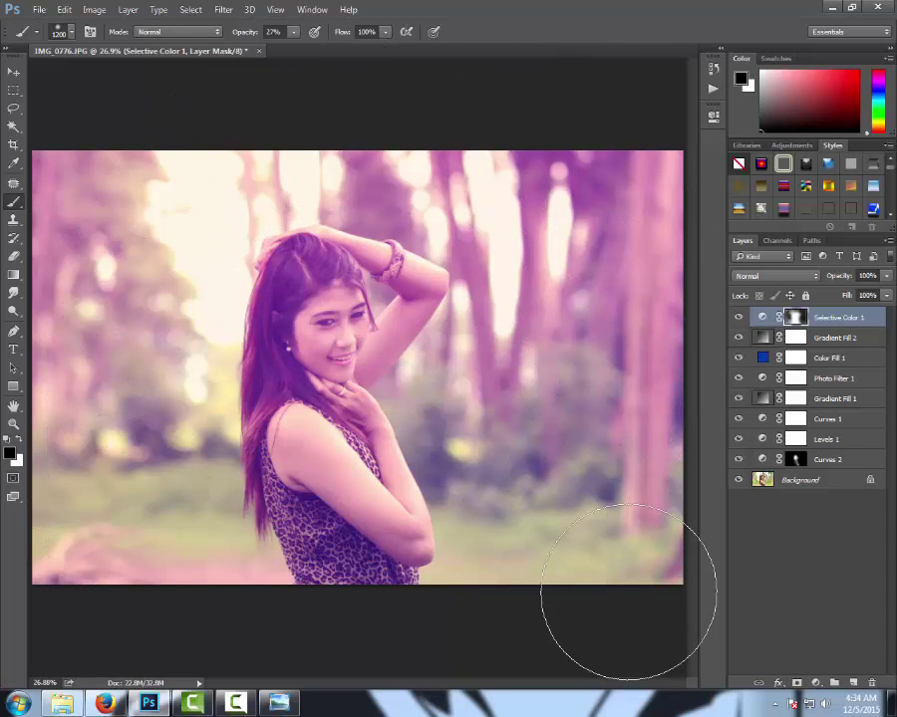
click(14, 72)
- Add a Black & White layer with Reds 38, Yellows 0, Blues -18, at 22% opacity
click(814, 682)
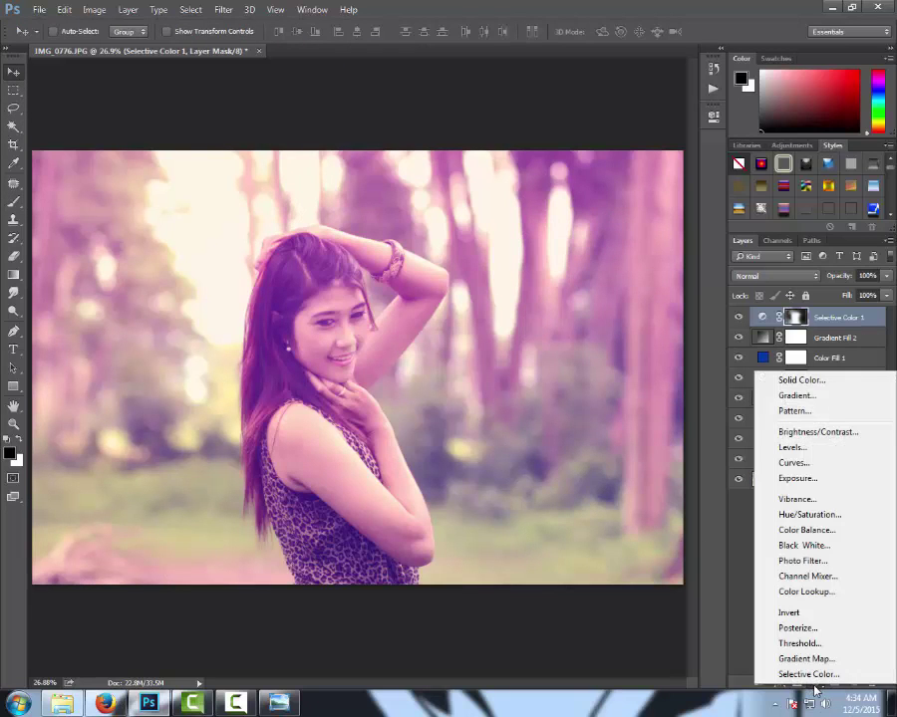
click(827, 546)
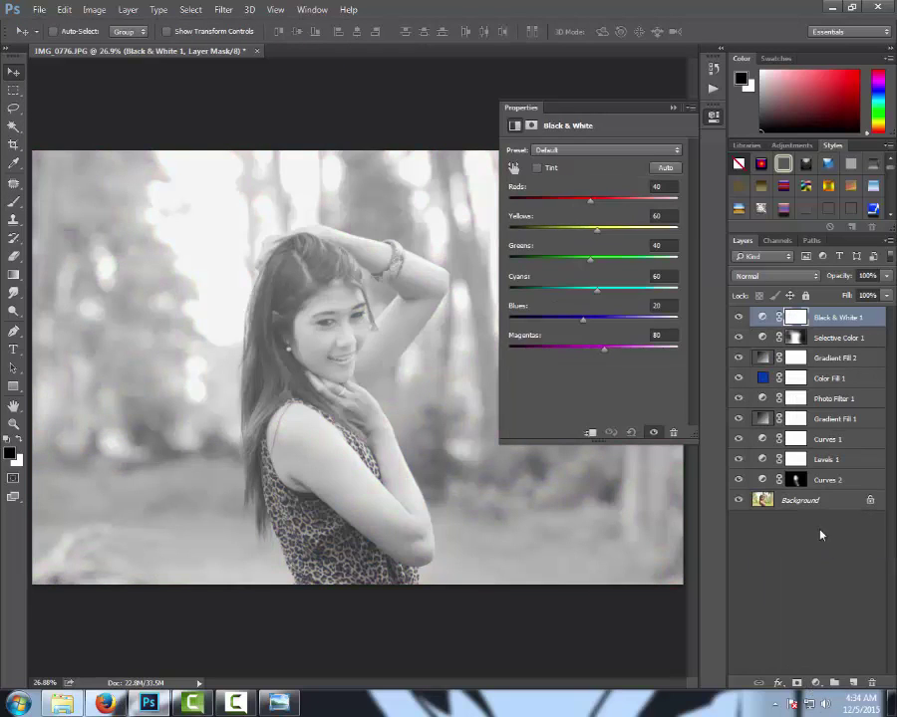
drag(589, 207, 592, 212)
mouse_move(594, 227)
mouse_down()
mouse_move(577, 228)
mouse_move(560, 286)
mouse_up()
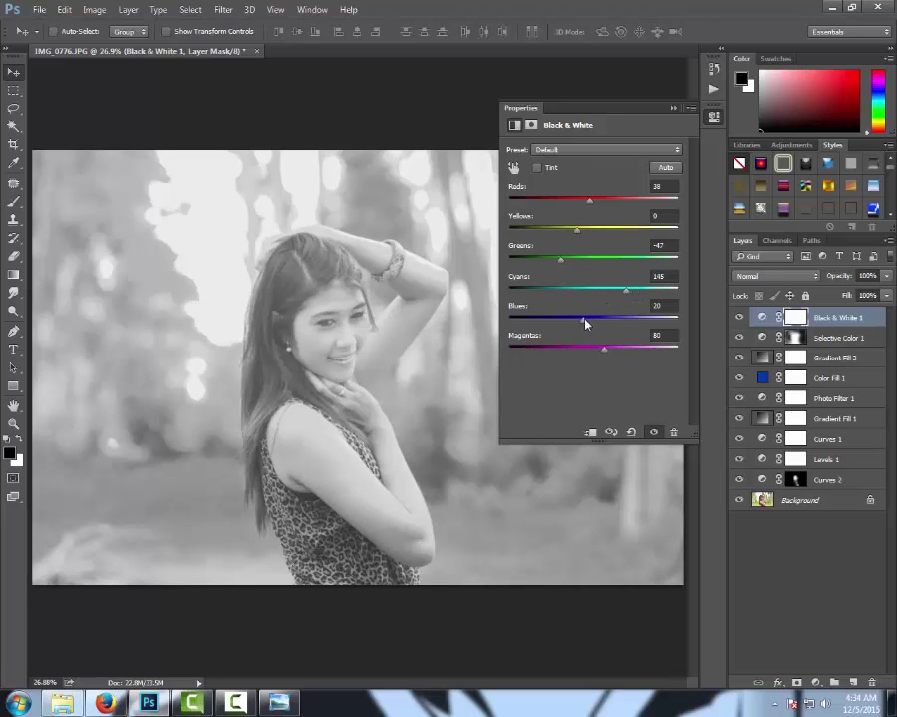
mouse_move(585, 322)
mouse_down()
mouse_move(553, 326)
mouse_move(571, 333)
mouse_move(587, 358)
mouse_up()
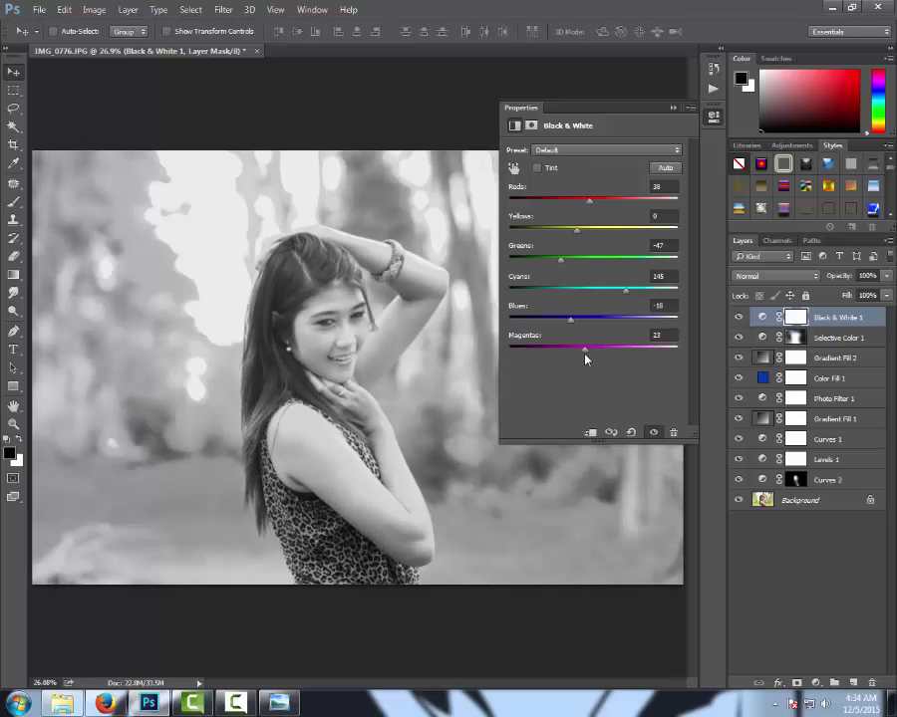
click(675, 107)
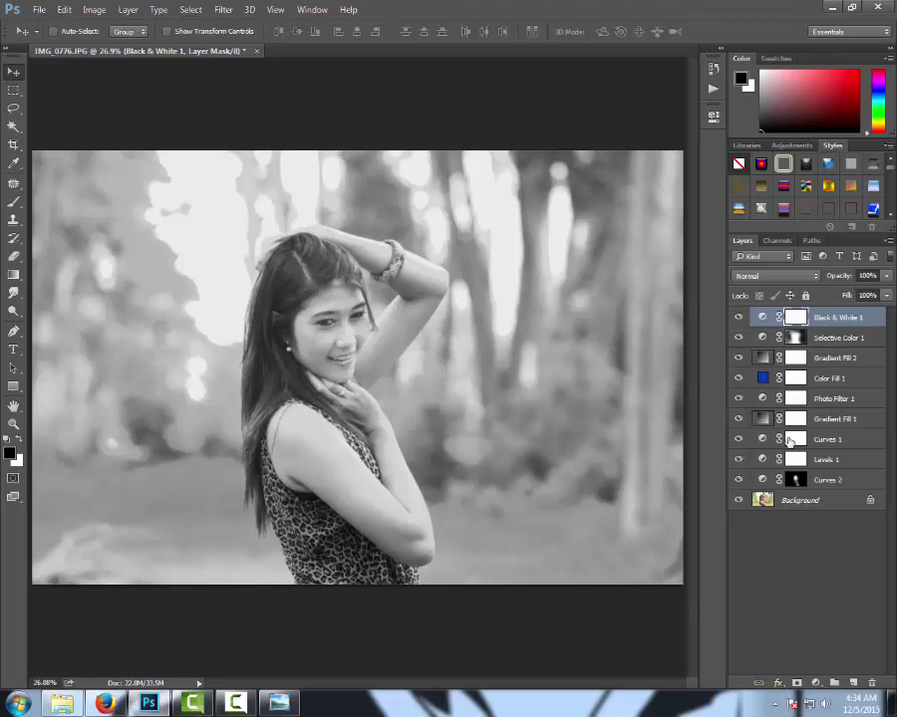
click(886, 276)
mouse_move(884, 291)
mouse_down()
mouse_move(814, 322)
mouse_move(831, 334)
mouse_up()
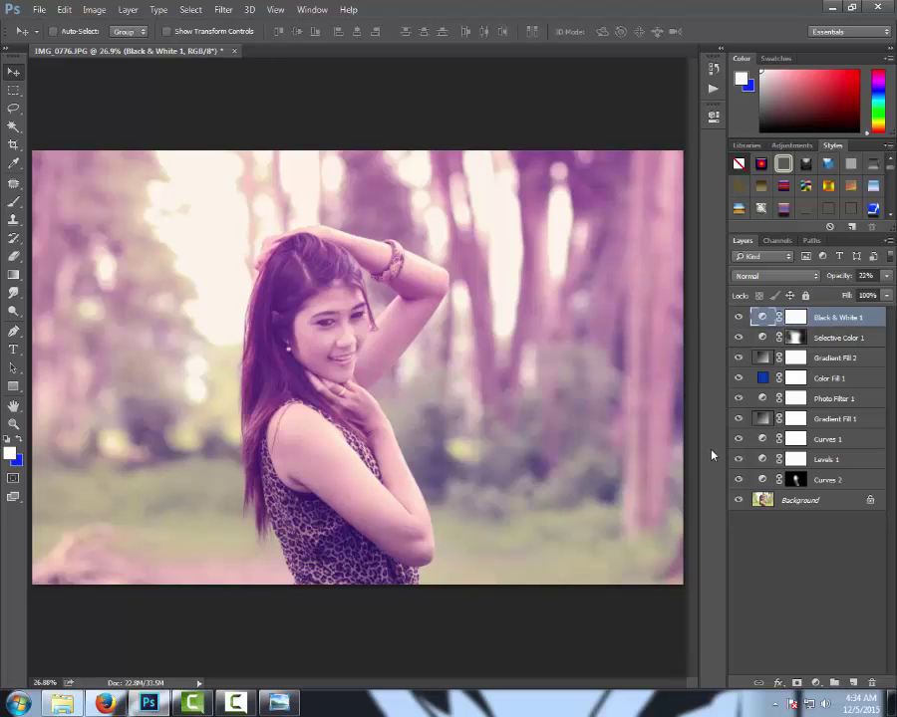
- Paint the Black & White mask out with a 100% black brush and lower the layer to about 12%
key(b)
click(797, 316)
key(d)
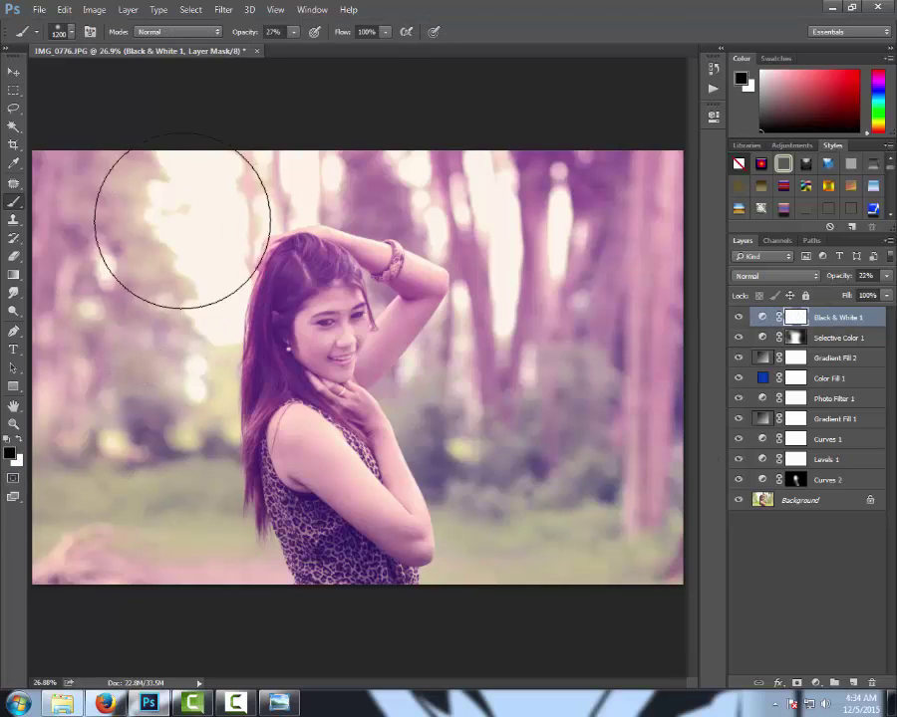
key(1)
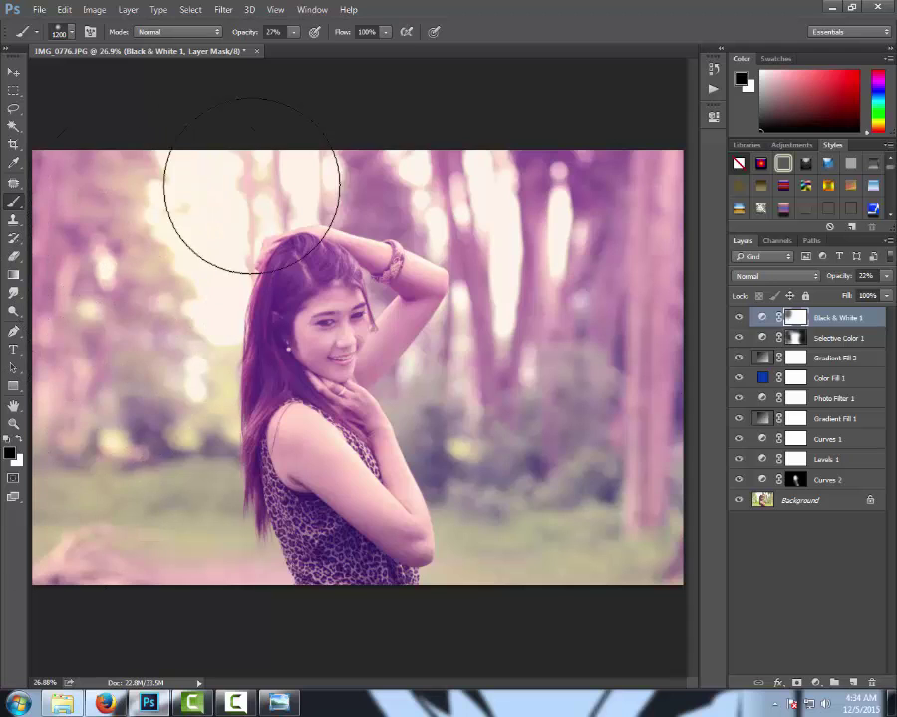
key(0)
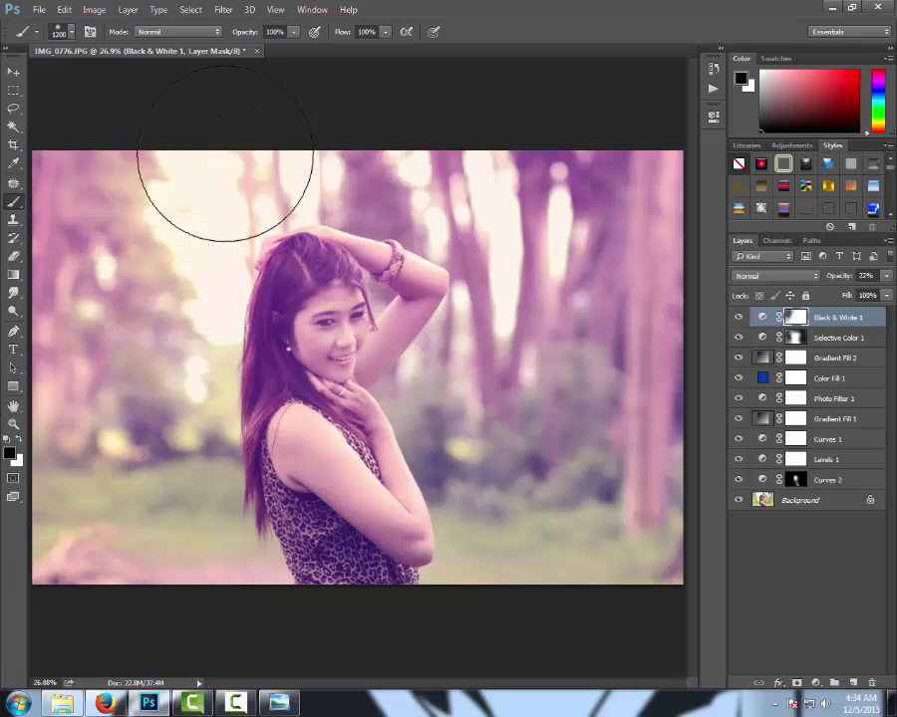
click(506, 390)
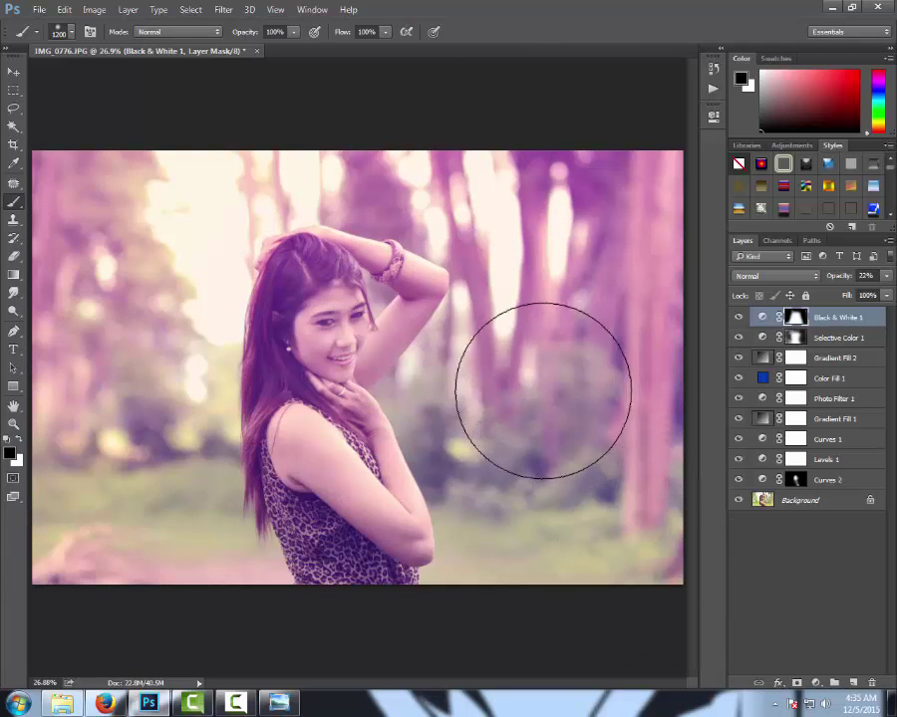
click(881, 275)
drag(842, 298, 830, 302)
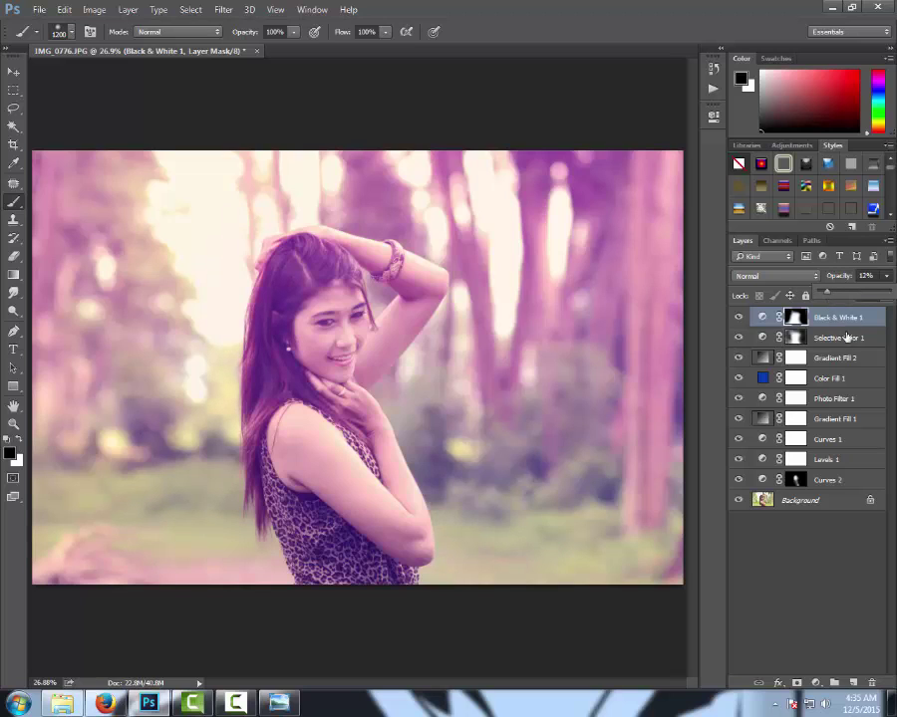
click(825, 577)
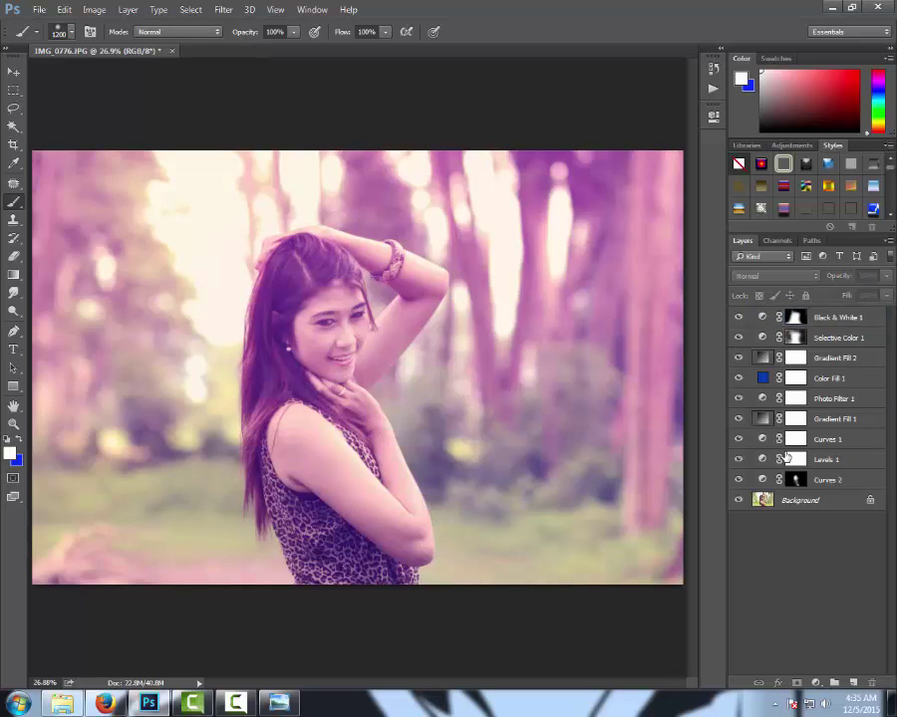
click(813, 682)
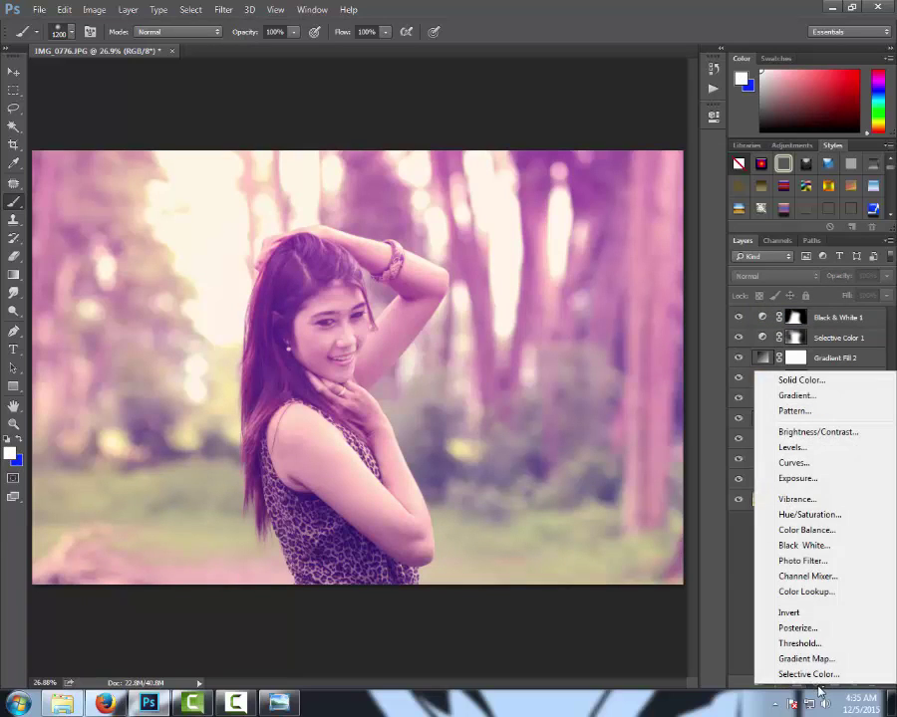
- Add a Photo Filter layer using Deep Blue at 9% density
click(804, 561)
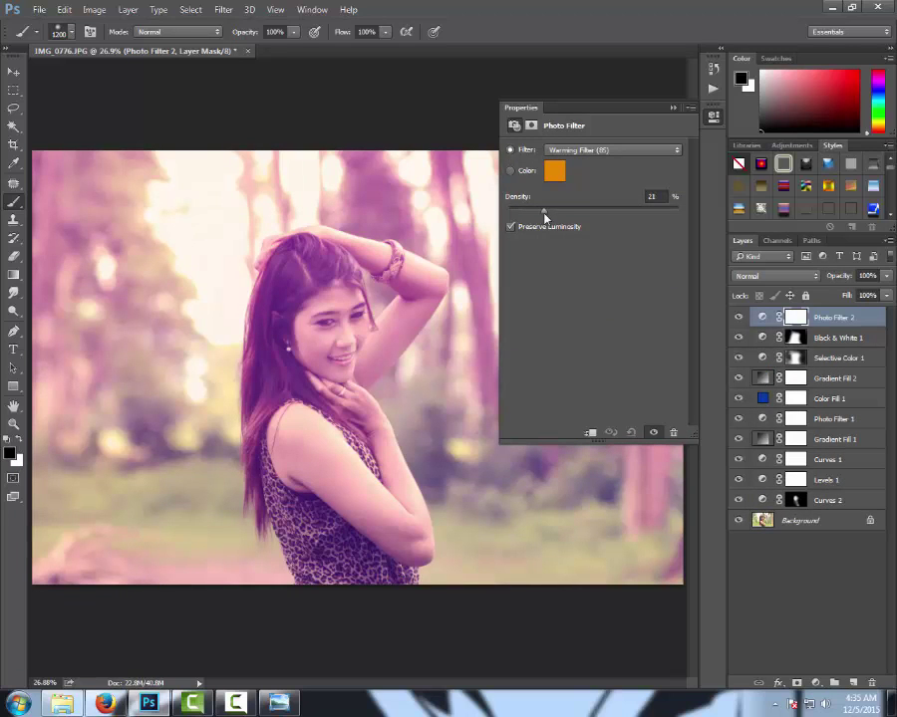
click(568, 150)
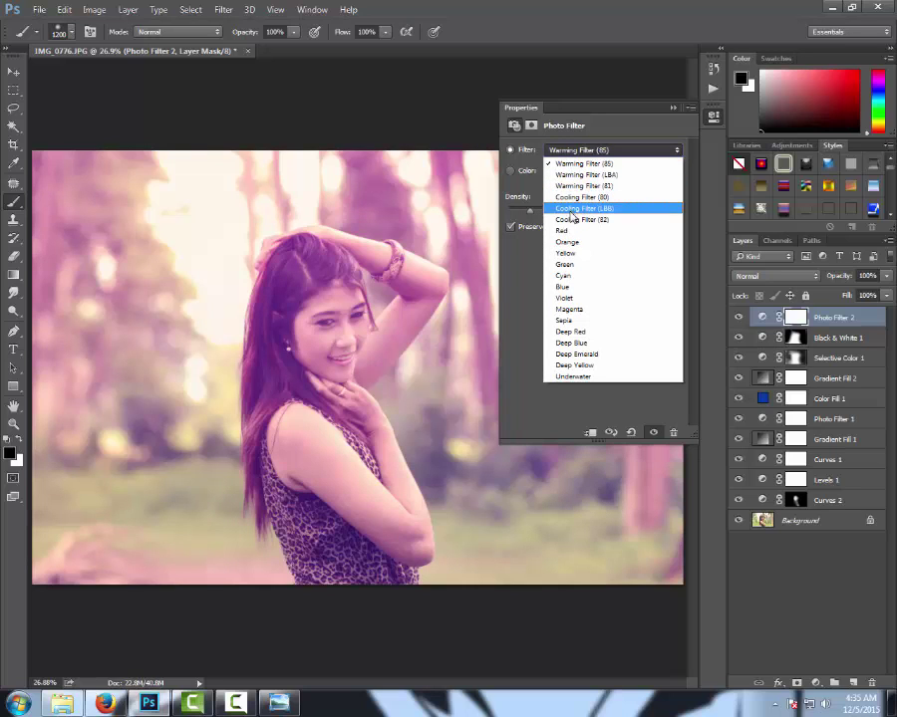
click(575, 343)
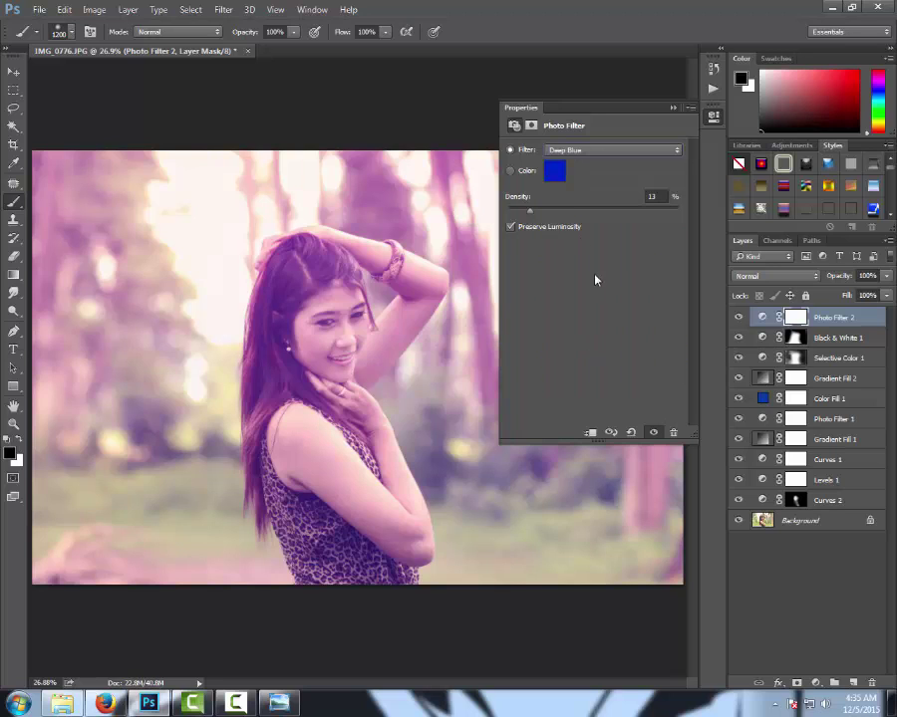
drag(529, 210, 543, 224)
click(673, 108)
click(13, 71)
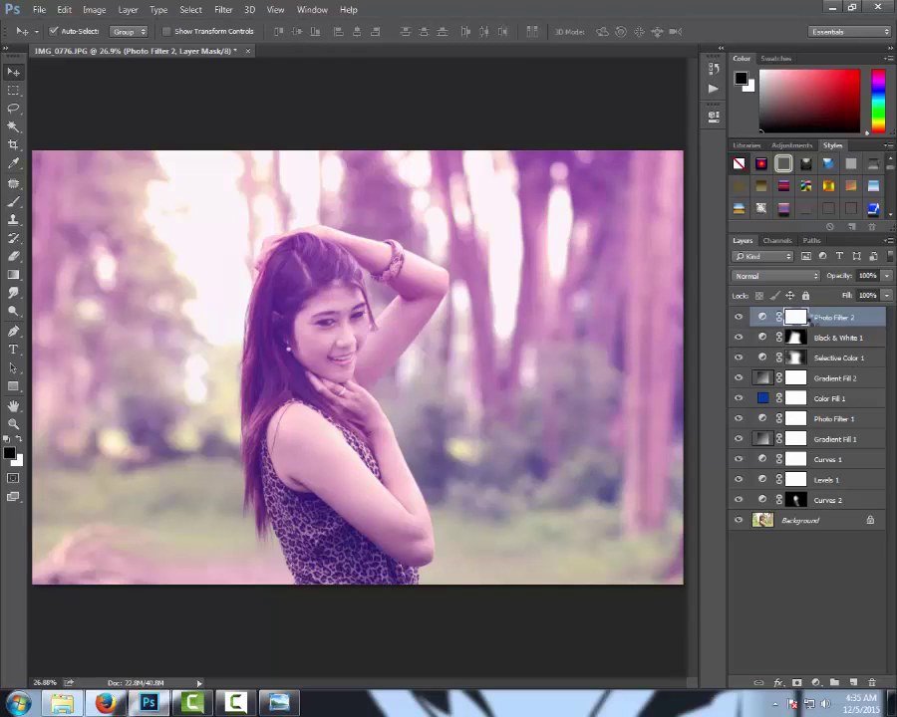
- Stamp visible layers into Layer 1 and group Photo Filter 2 through Curves 2 into hidden Group 1
key(ctrl+shift+alt+e)
click(839, 338)
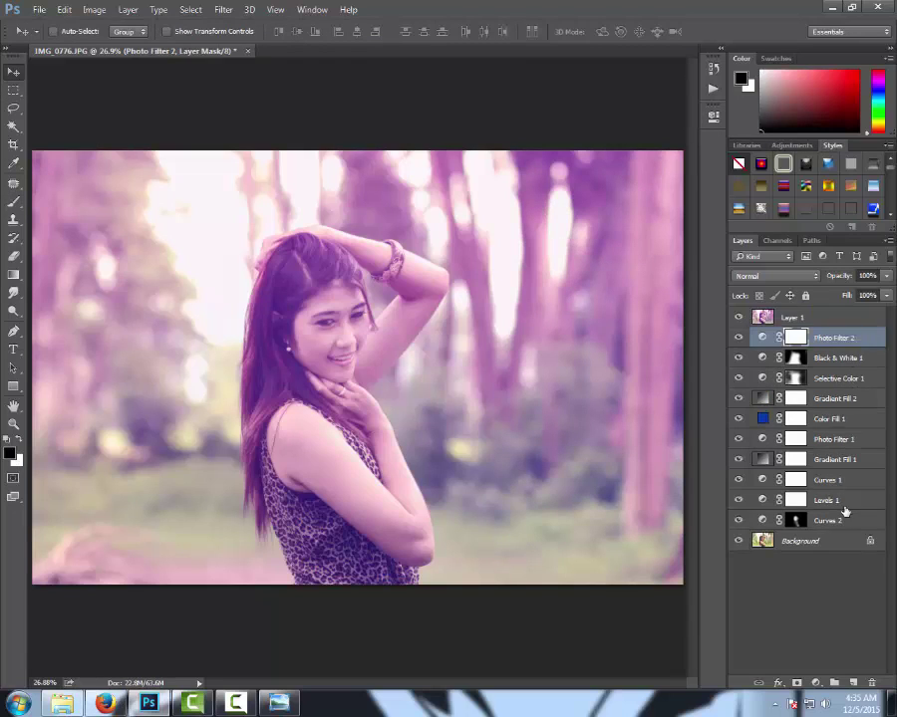
shift+click(845, 519)
key(ctrl+g)
click(738, 336)
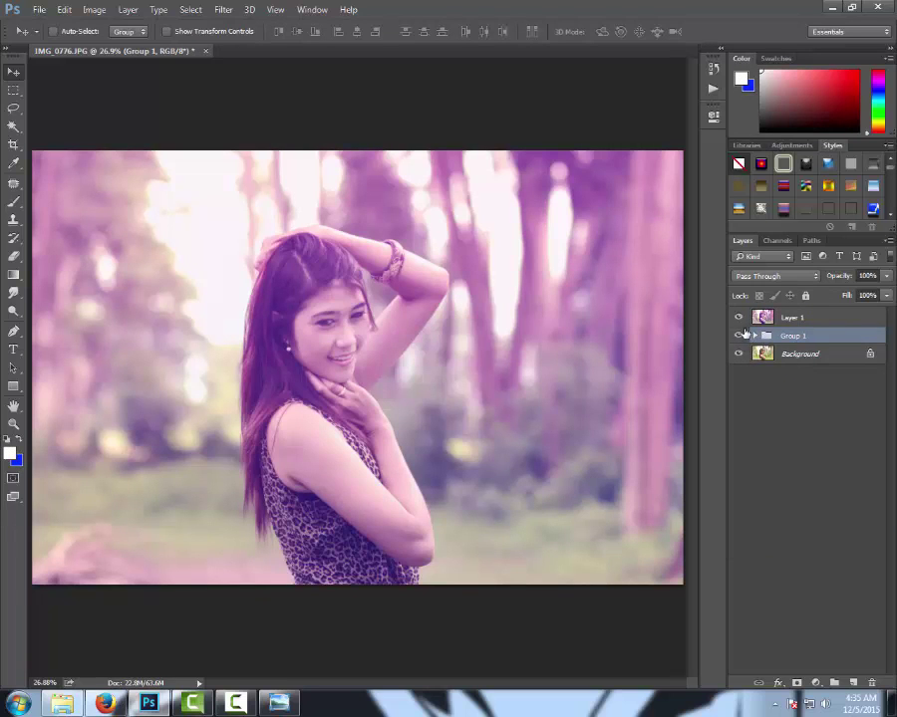
- Set Layer 1 to 88% opacity and duplicate it
click(740, 319)
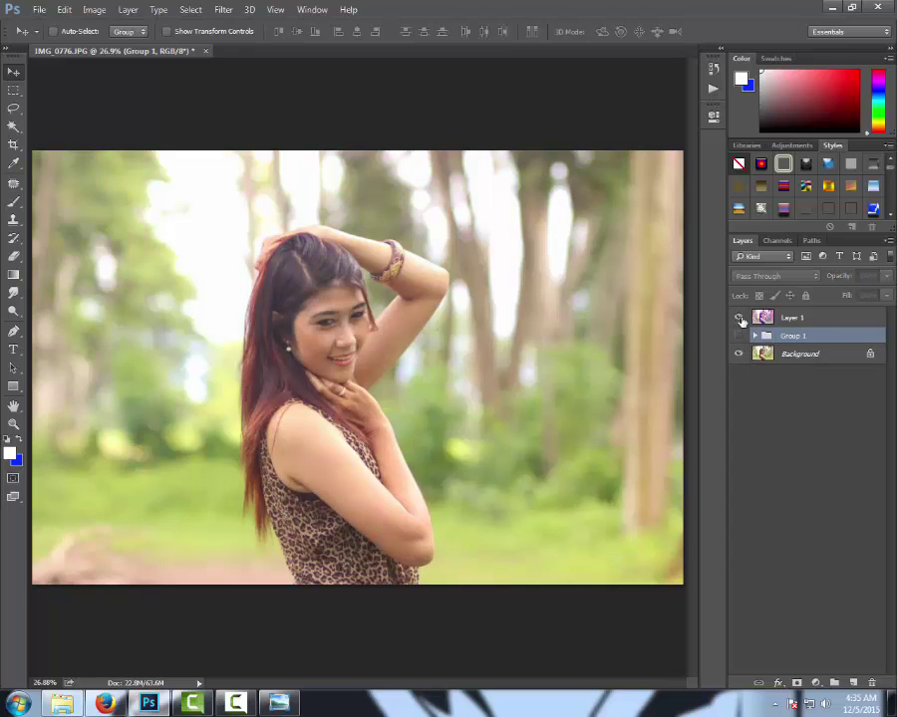
click(739, 318)
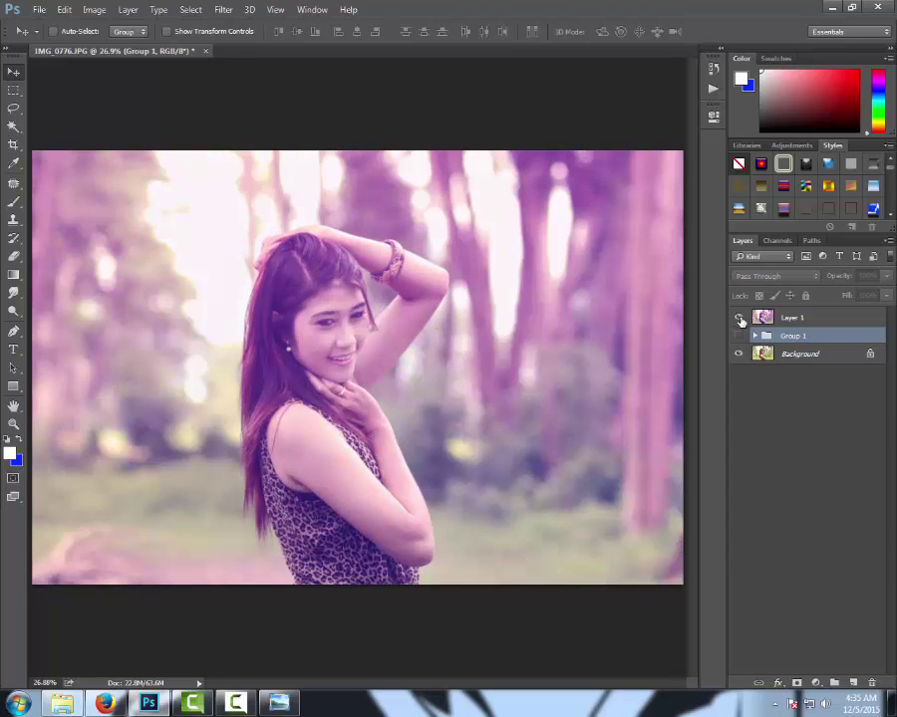
click(792, 318)
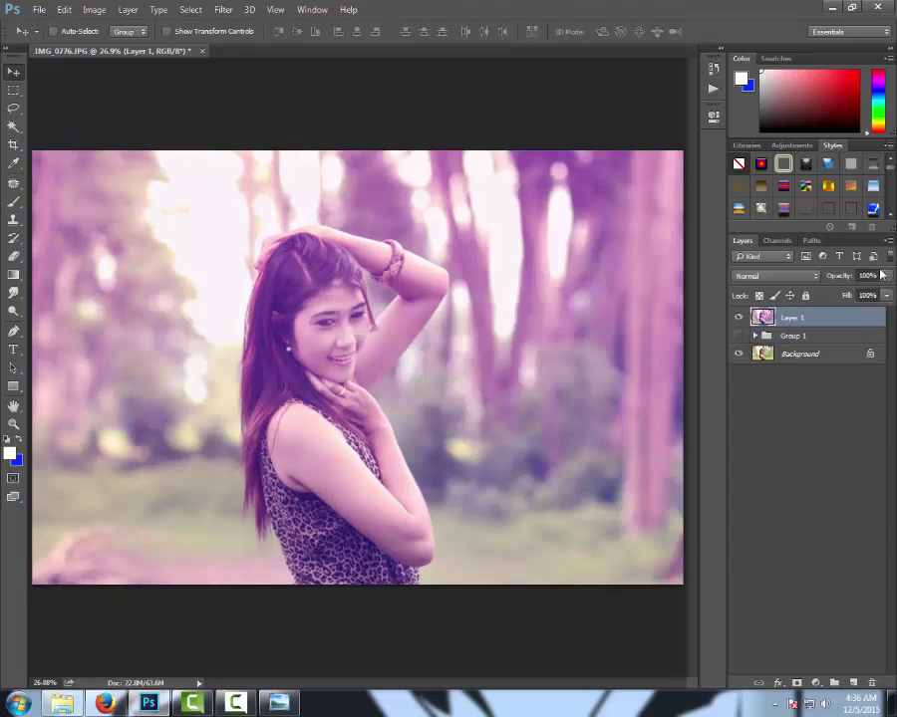
click(886, 276)
drag(870, 295, 888, 298)
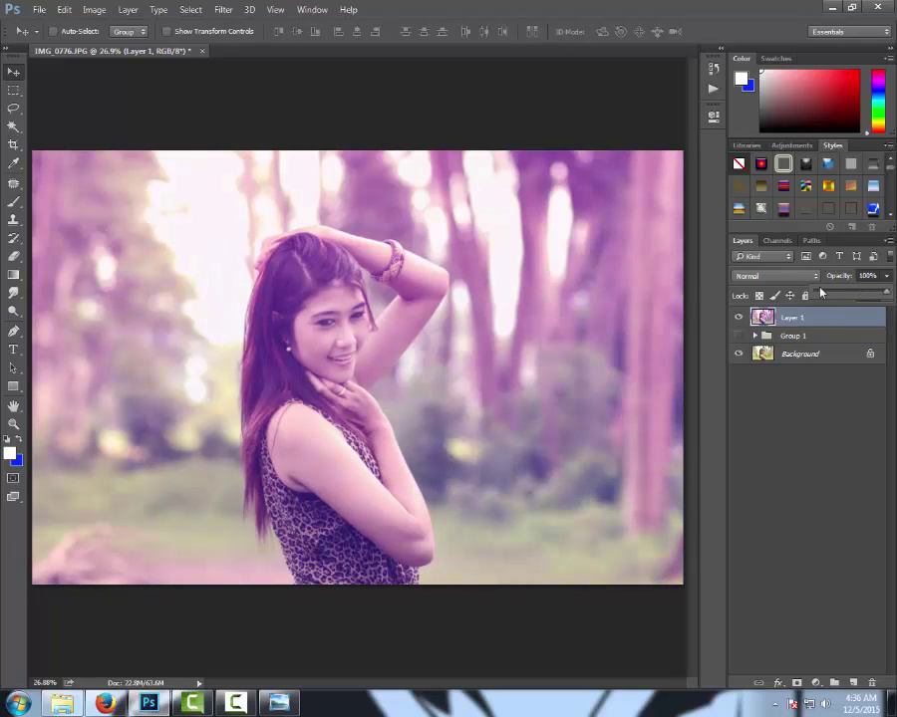
click(831, 317)
key(ctrl+j)
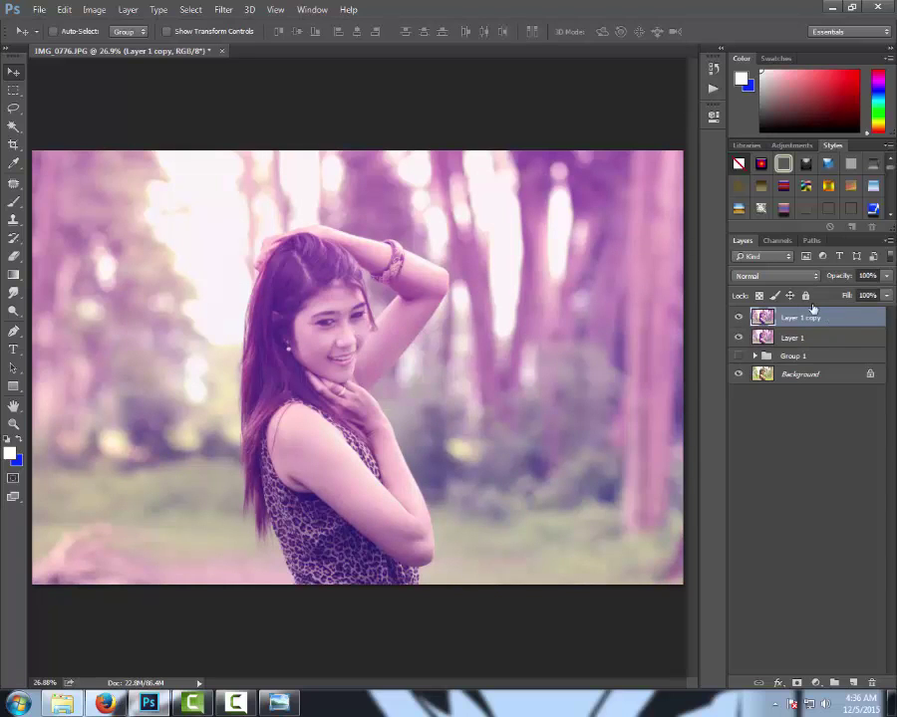
- Apply a 9.0-pixel Gaussian Blur to Layer 1 copy
click(223, 9)
mouse_move(230, 163)
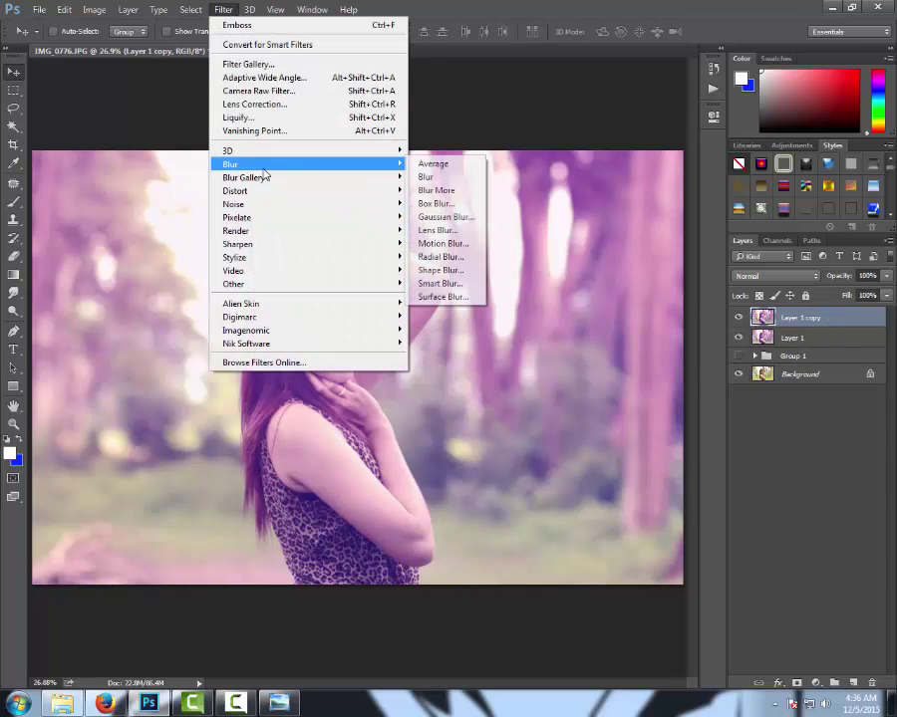
click(431, 220)
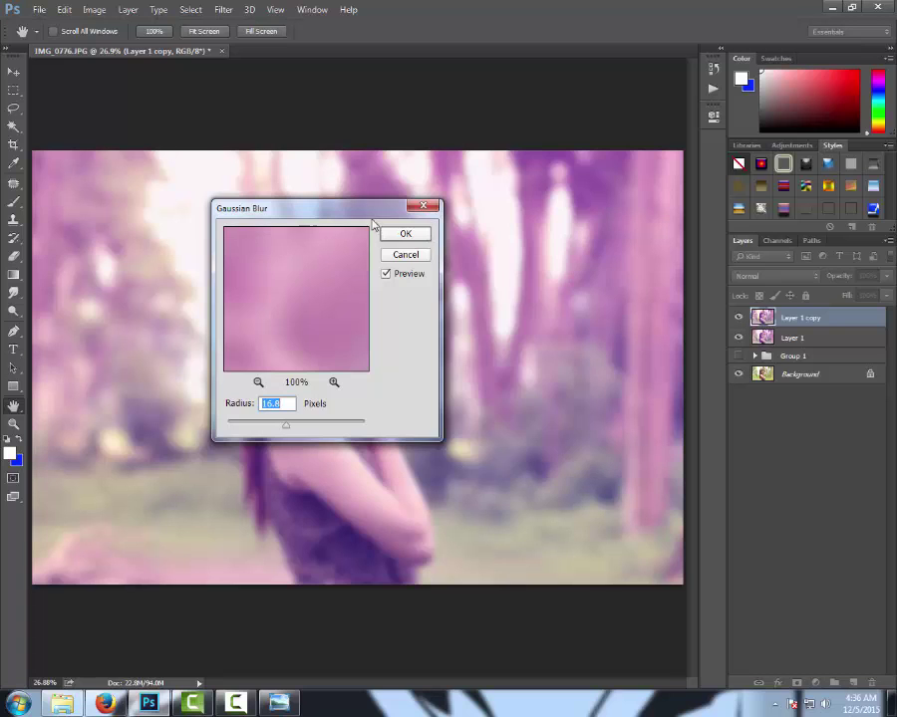
drag(371, 211, 464, 215)
mouse_move(385, 431)
mouse_down()
mouse_move(406, 429)
mouse_move(382, 427)
mouse_up()
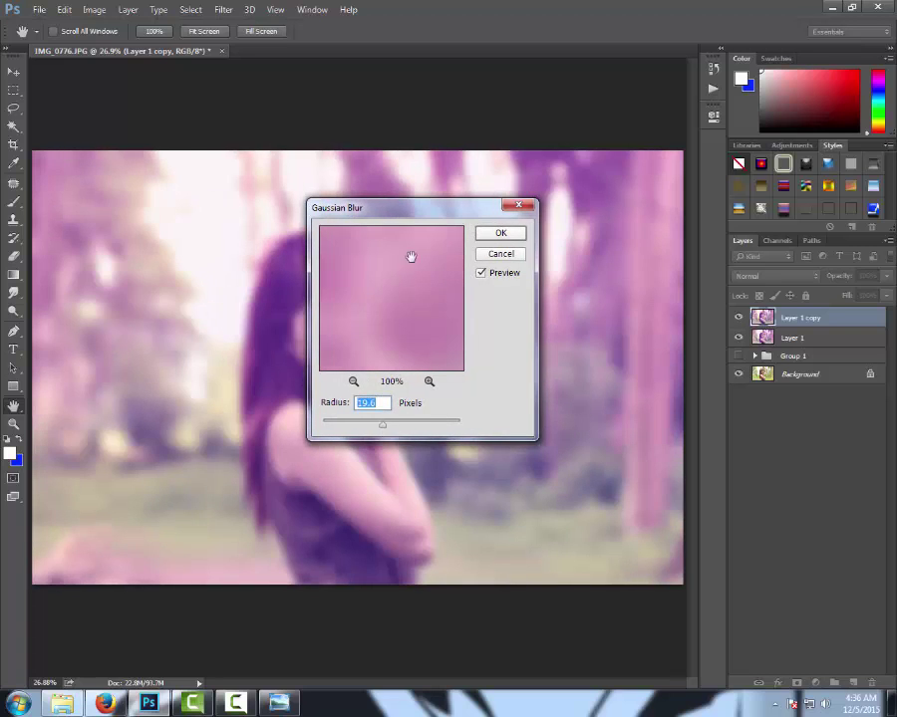
drag(409, 214, 691, 236)
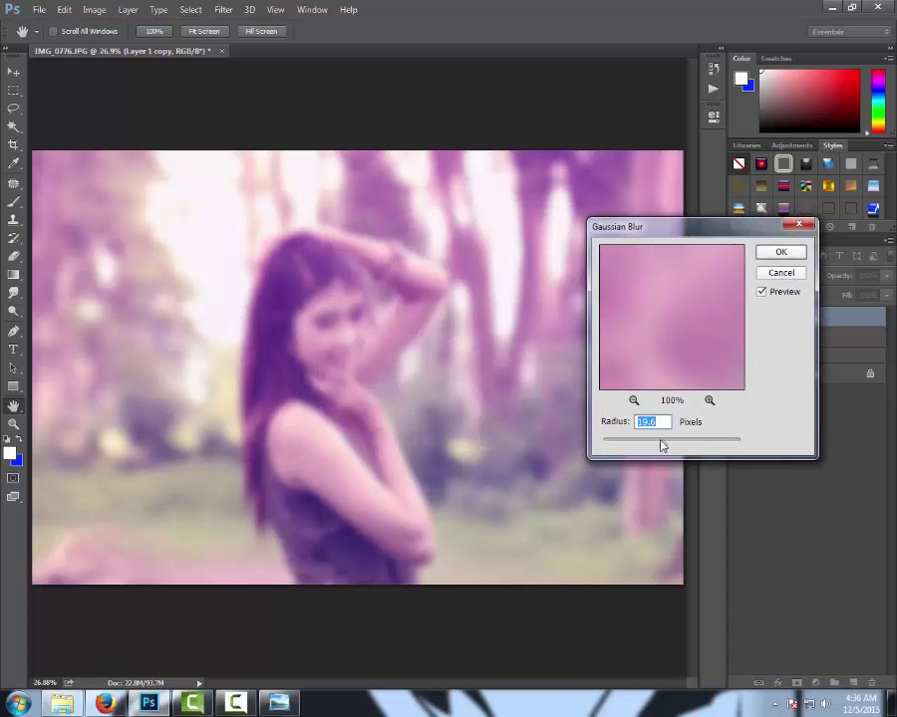
drag(662, 442, 649, 445)
click(778, 250)
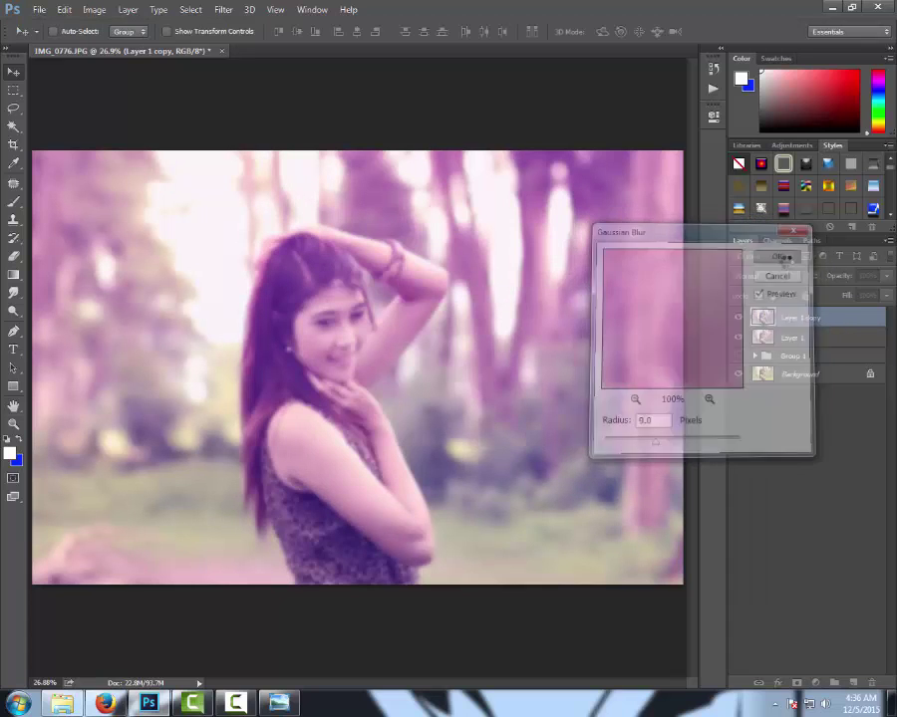
click(777, 276)
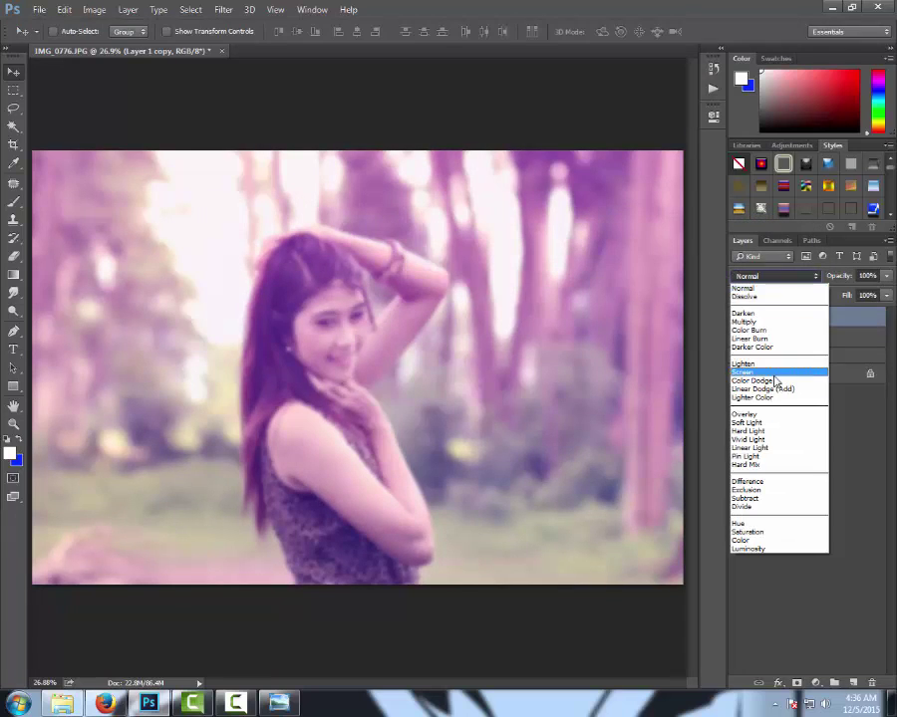
- Try Soft Light, Hard Light, Overlay and Screen, then settle Layer 1 copy on Multiply
click(766, 422)
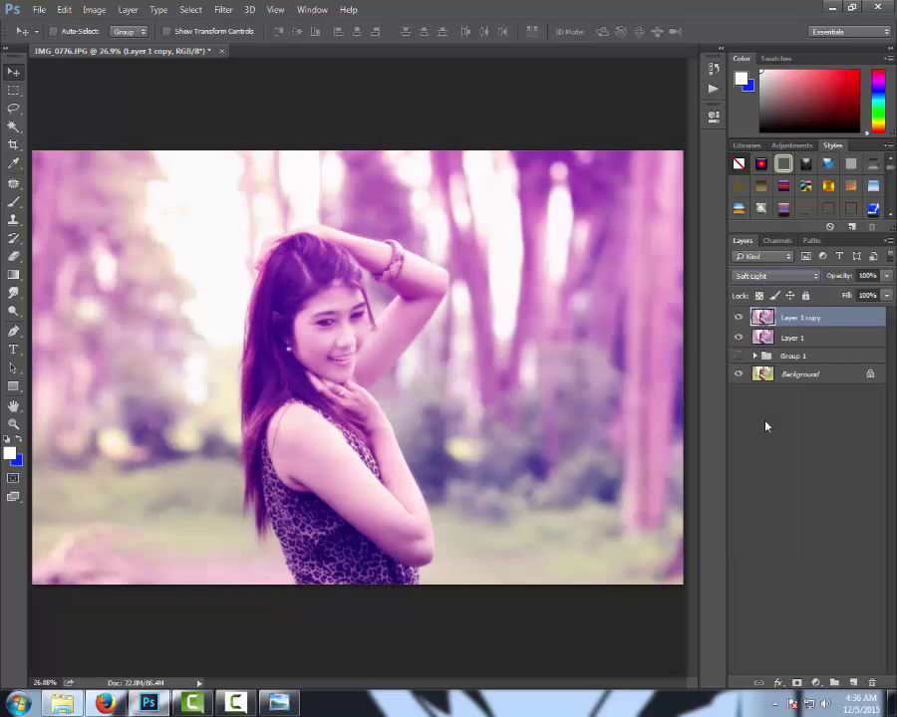
click(774, 278)
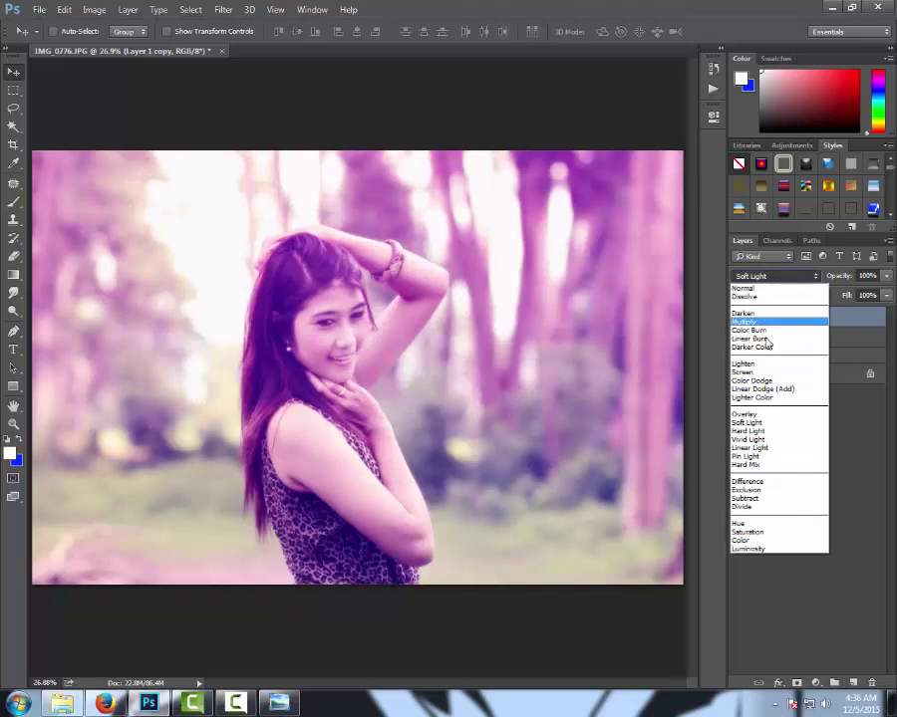
click(760, 433)
click(774, 276)
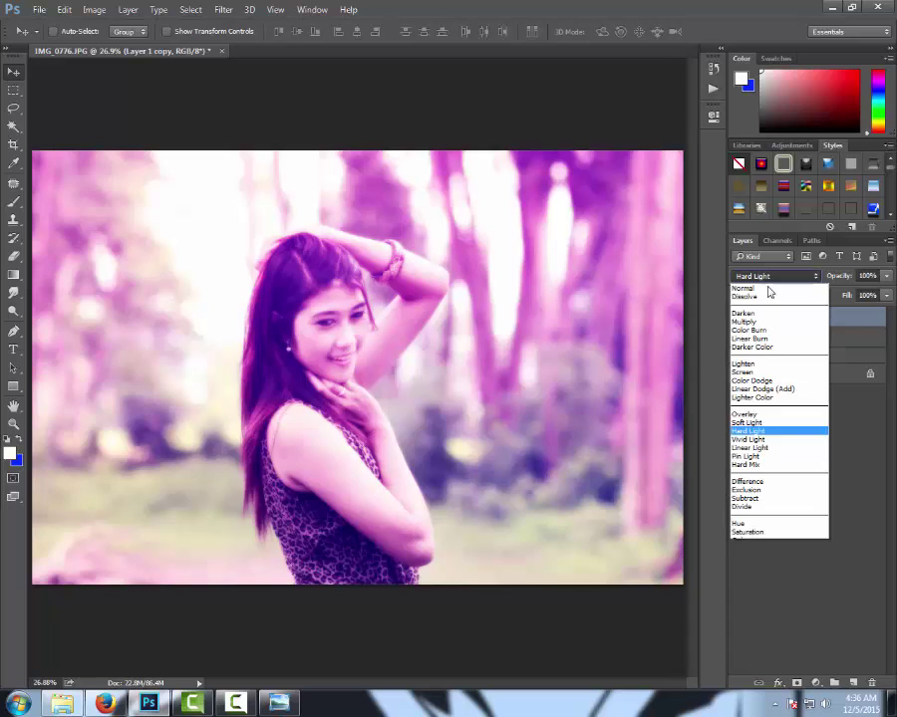
click(762, 412)
click(774, 276)
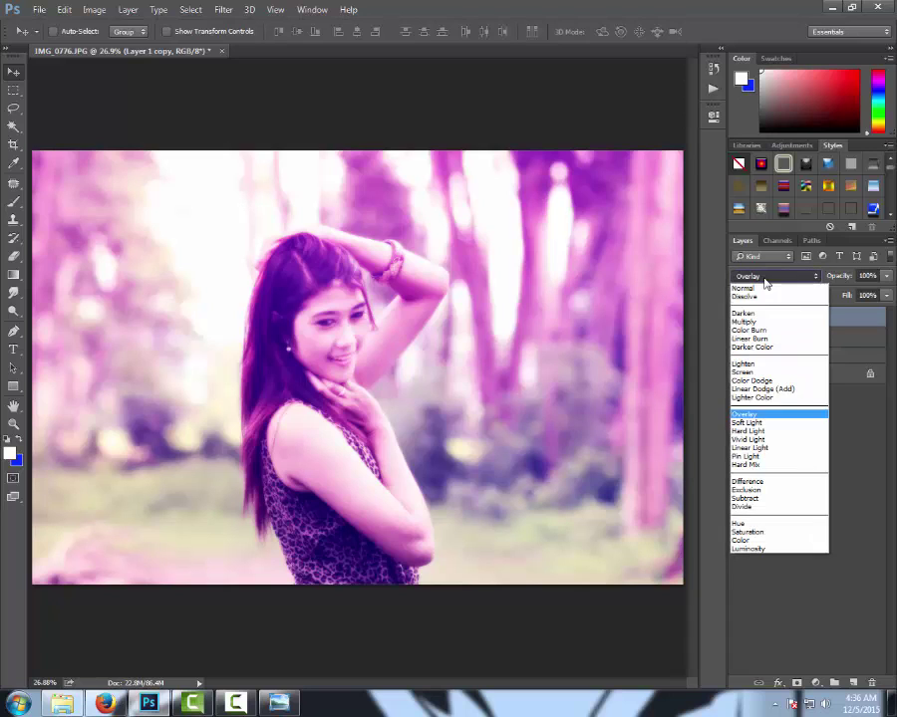
click(749, 372)
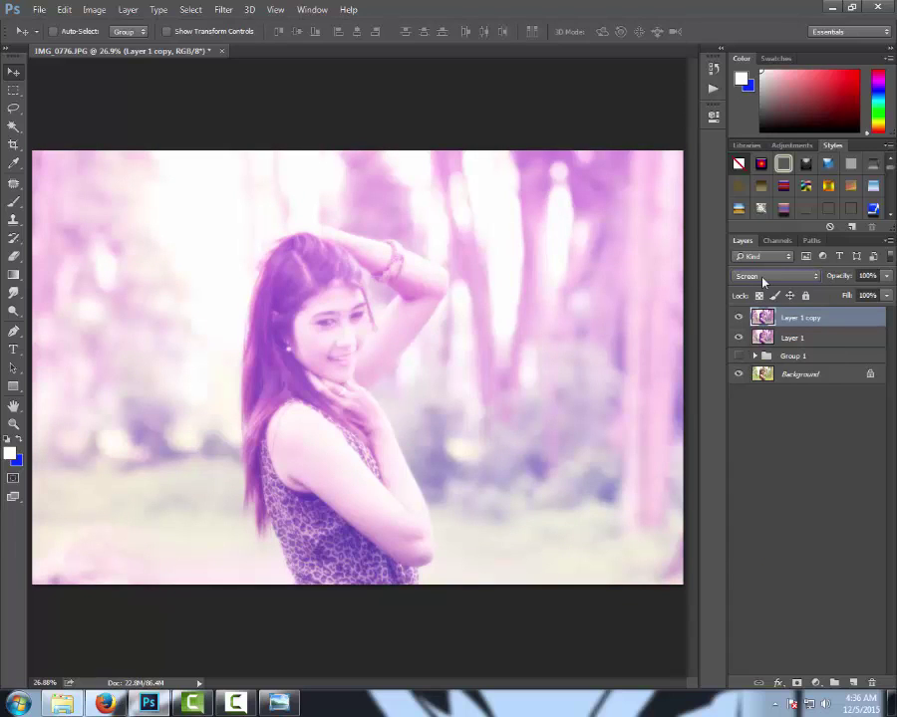
click(763, 279)
click(762, 322)
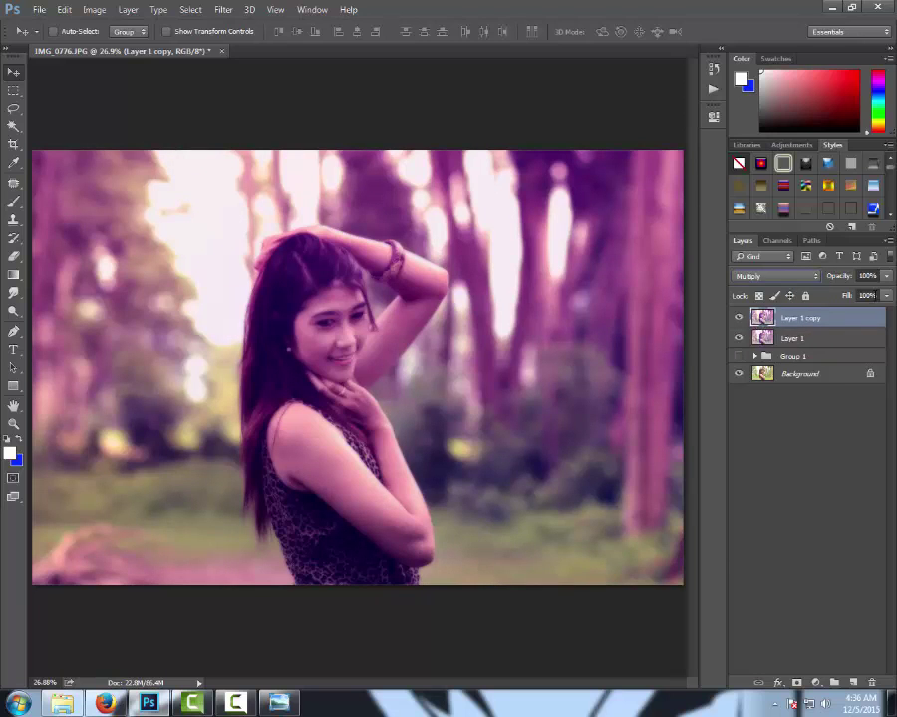
- Lower Layer 1 copy to 49% opacity and add a white layer mask
click(886, 275)
drag(885, 293, 859, 296)
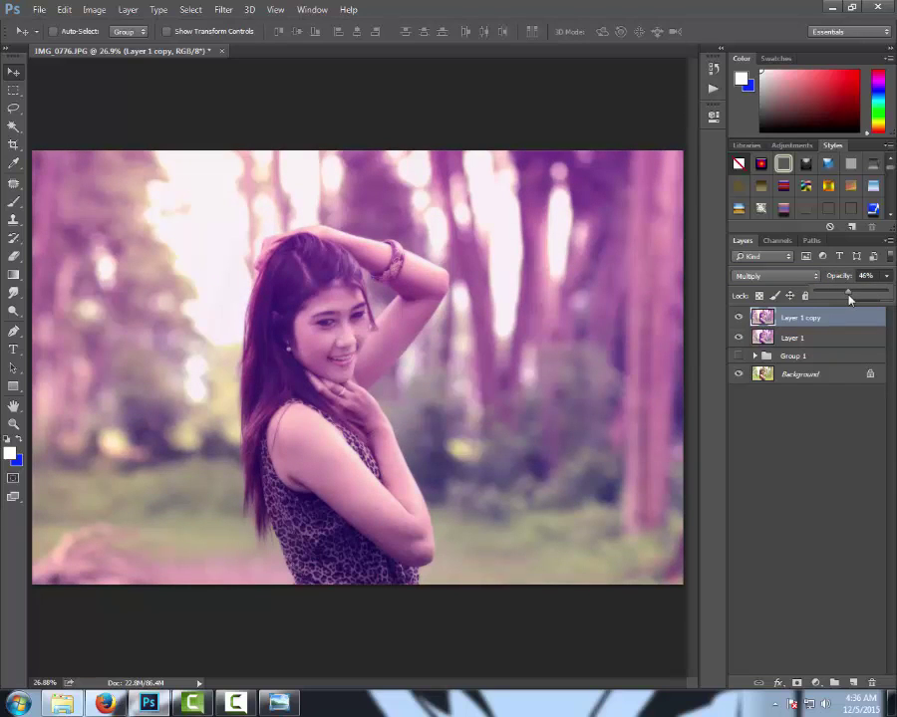
drag(849, 299, 852, 297)
click(739, 317)
click(740, 318)
click(796, 684)
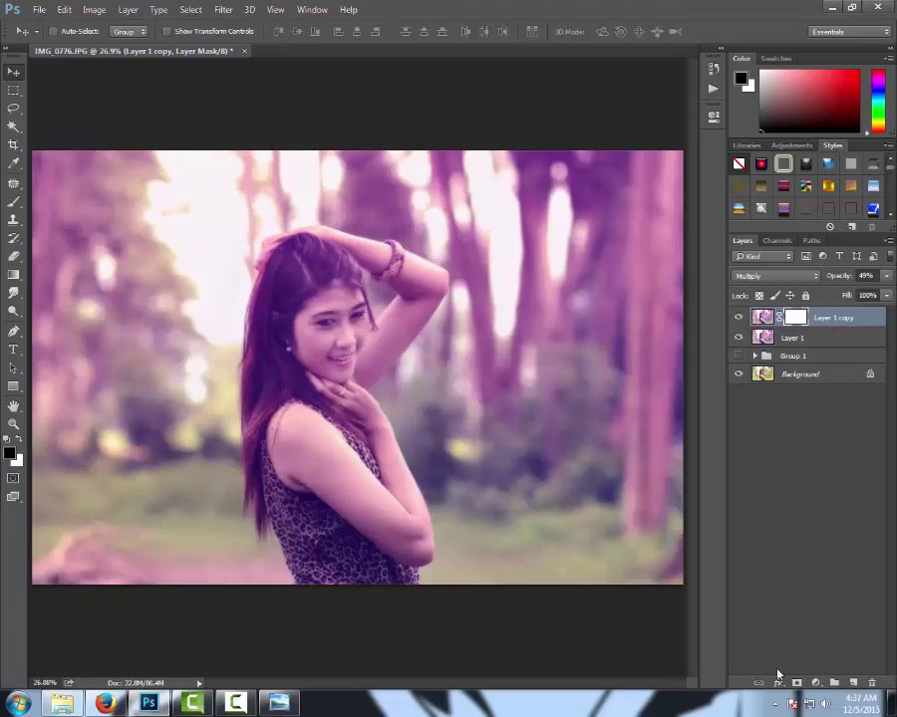
- Paint black at 21% brush opacity on the glow mask over the face, hair and shoulder
click(13, 202)
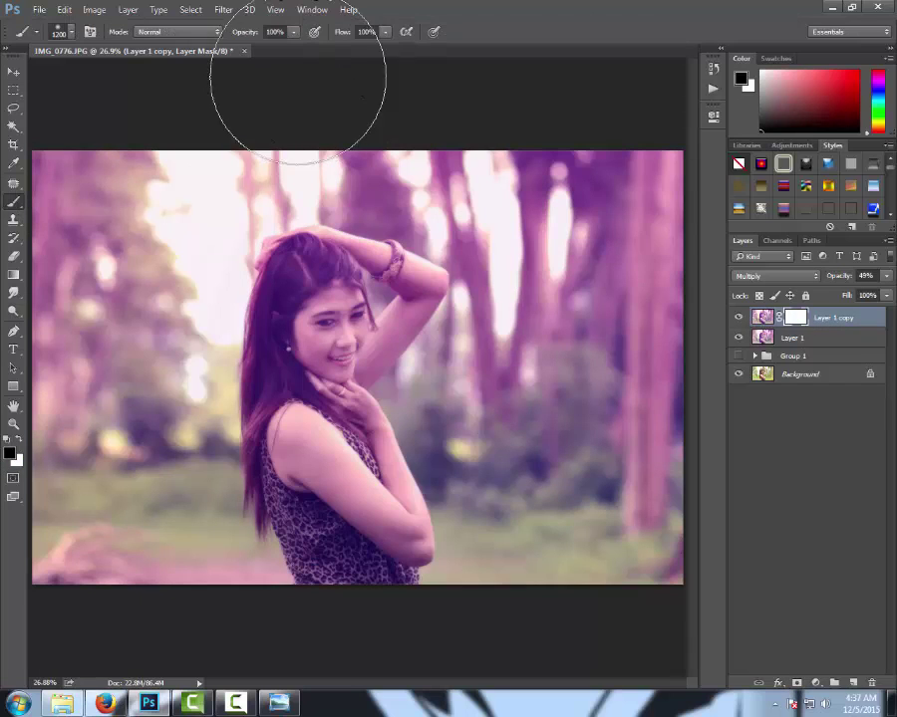
drag(293, 32, 266, 53)
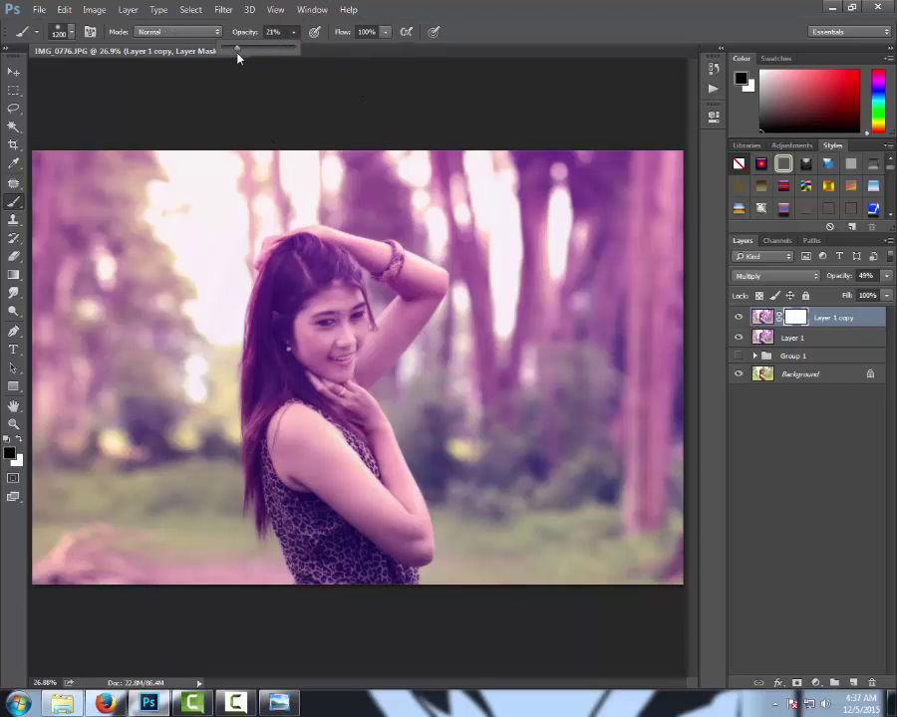
mouse_move(359, 348)
mouse_down()
mouse_move(339, 299)
mouse_move(339, 329)
mouse_move(327, 302)
mouse_move(379, 279)
mouse_move(279, 259)
mouse_move(329, 489)
mouse_up()
key(bracketleft)
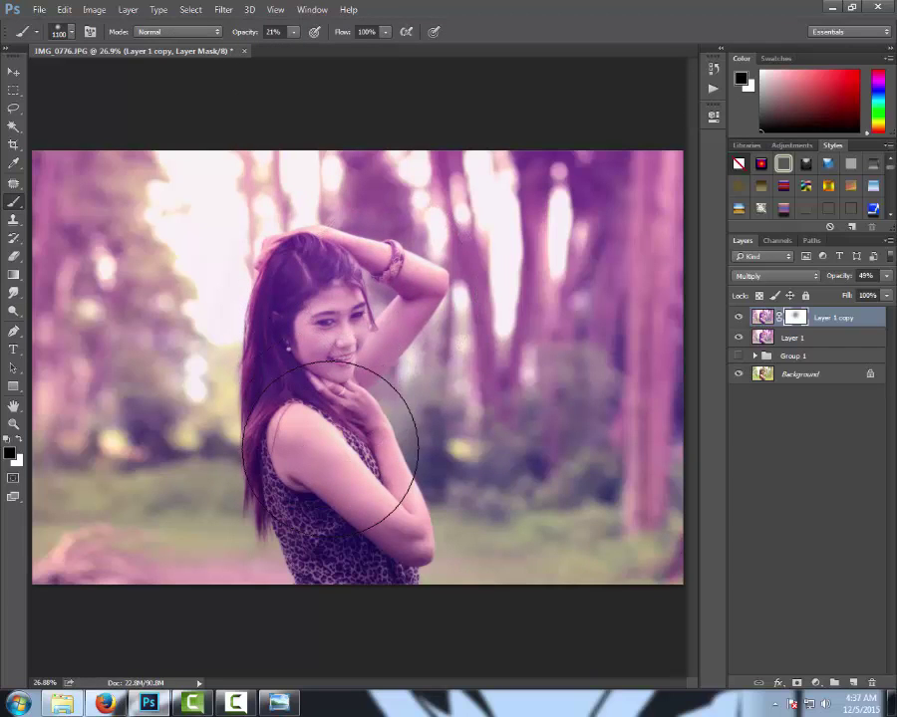
key(bracketleft)
key(bracketleft)
key(bracketleft)
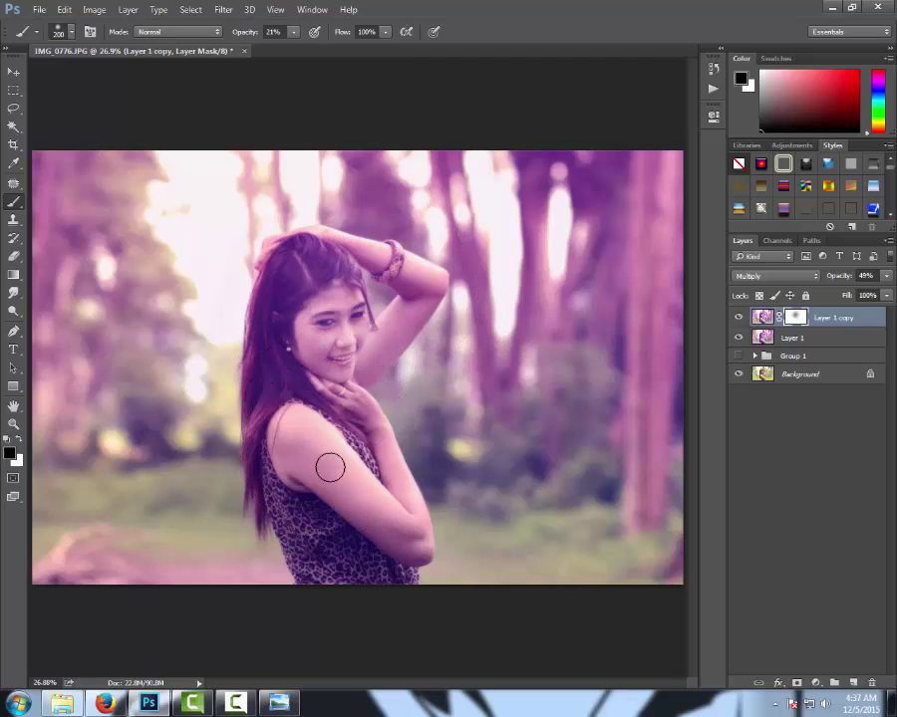
ctrl+click(332, 462)
mouse_move(297, 444)
mouse_down()
mouse_move(465, 596)
mouse_move(340, 300)
mouse_move(452, 489)
mouse_up()
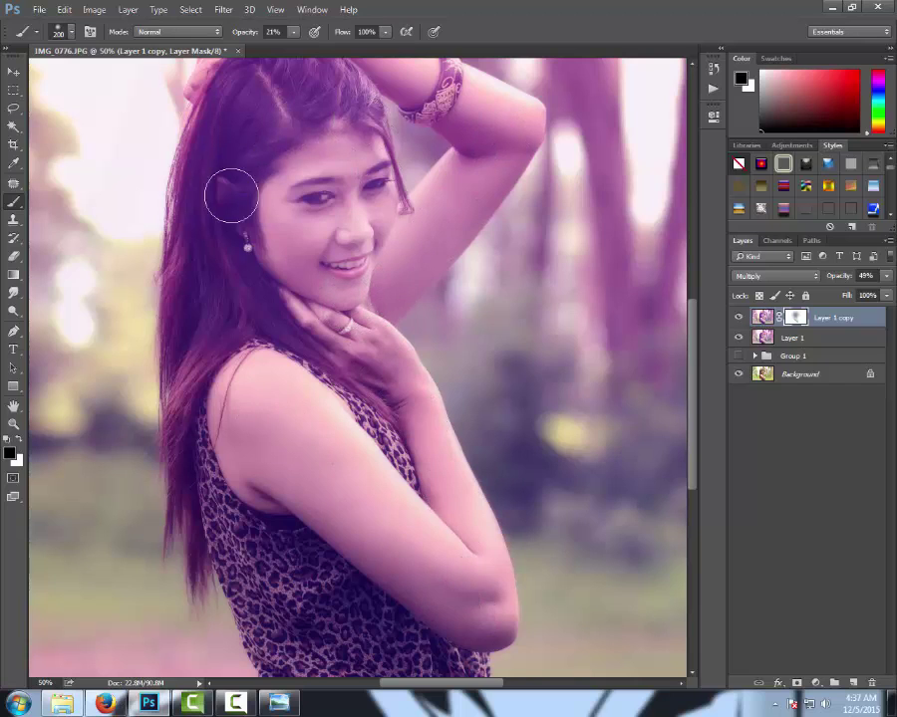
- Refine the mask along the hair, fit the image, and stamp visible layers into Layer 2
scroll(296, 254, up, 5)
key(x)
mouse_move(301, 301)
mouse_down()
mouse_move(292, 242)
mouse_move(256, 304)
mouse_move(236, 374)
mouse_move(240, 451)
mouse_up()
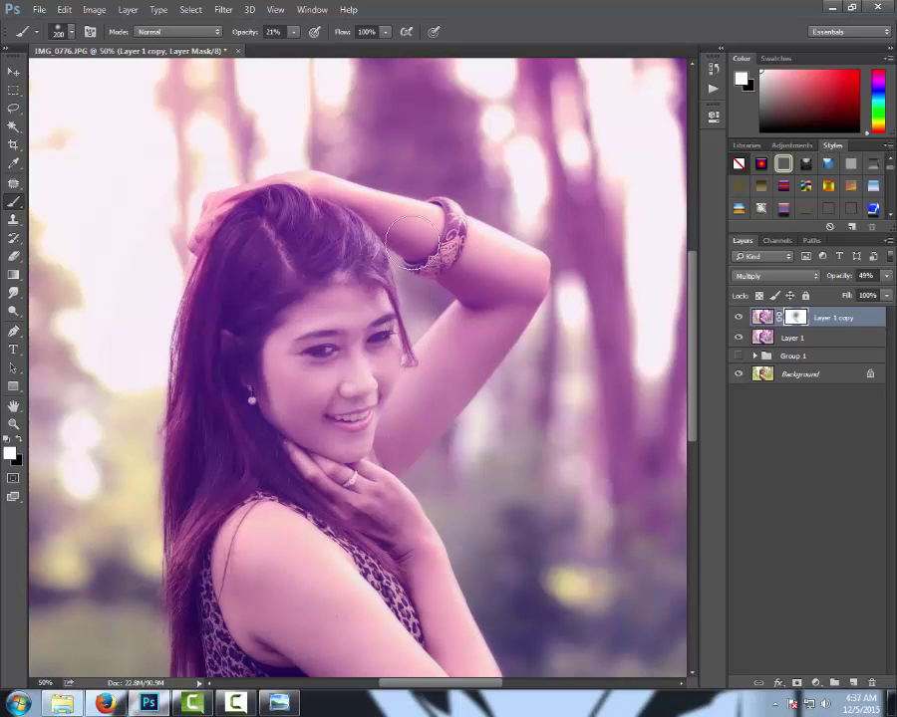
key(x)
key(x)
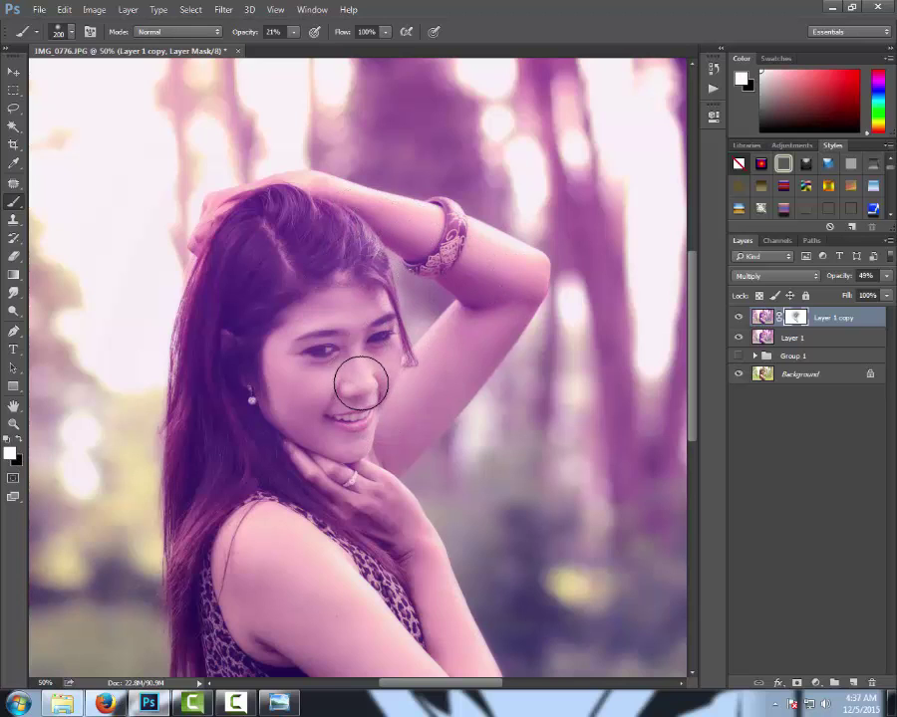
click(18, 406)
double_click(18, 406)
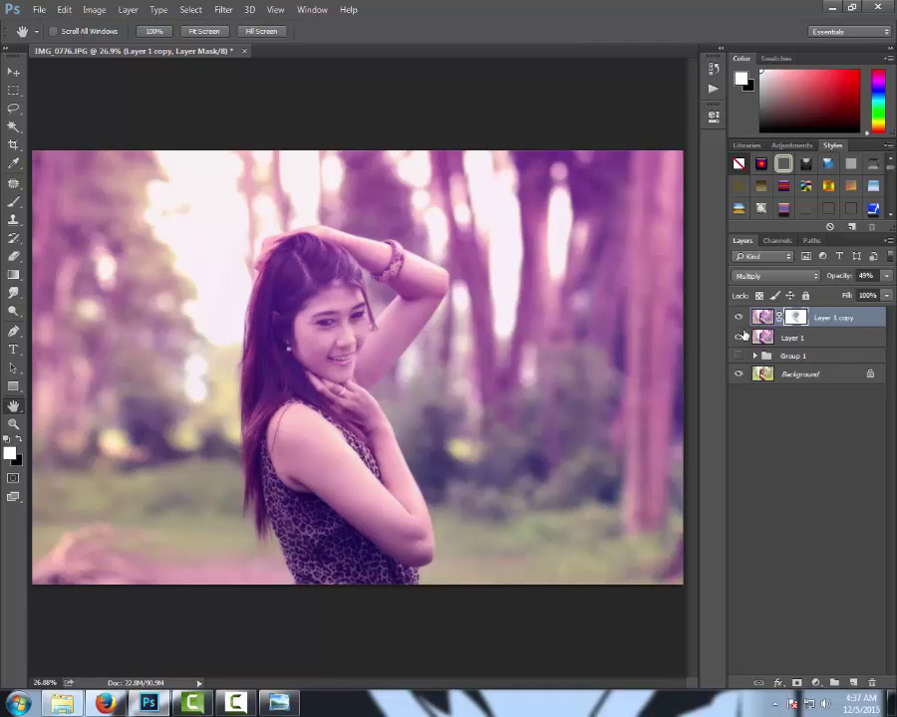
key(ctrl+alt+shift+e)
- Compare before/after by toggling Layer 2, leave it hidden, and make Layer 1 copy's mask active
drag(739, 358, 738, 337)
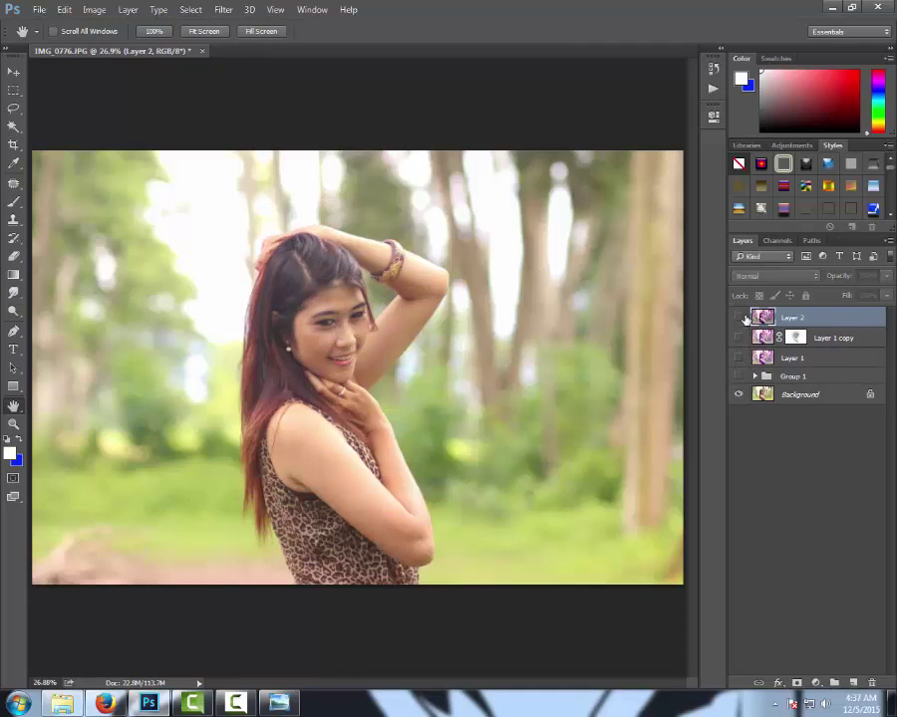
click(738, 317)
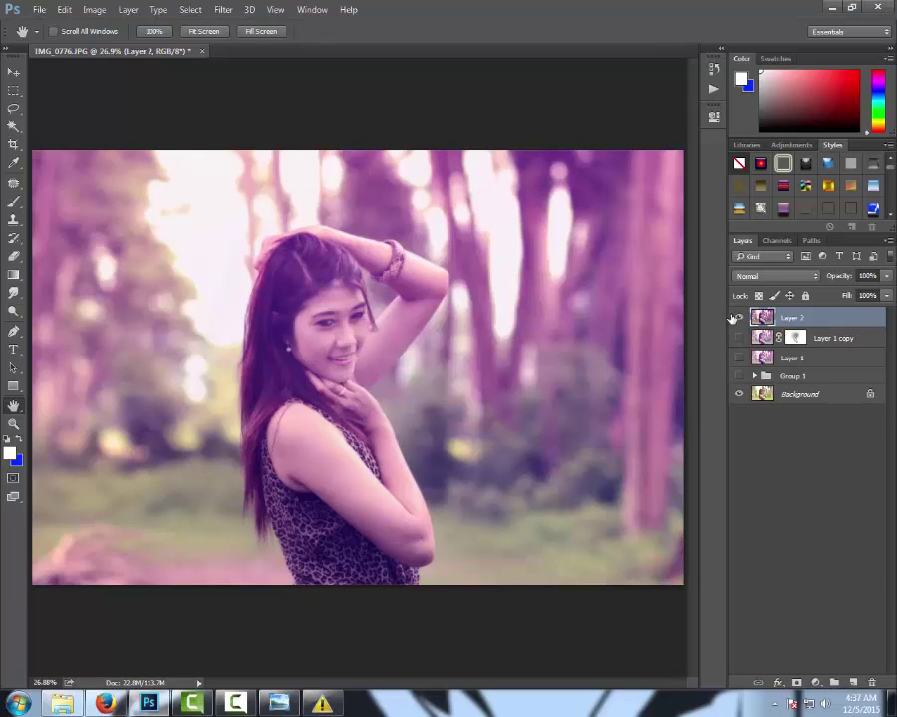
click(739, 318)
click(739, 318)
click(740, 318)
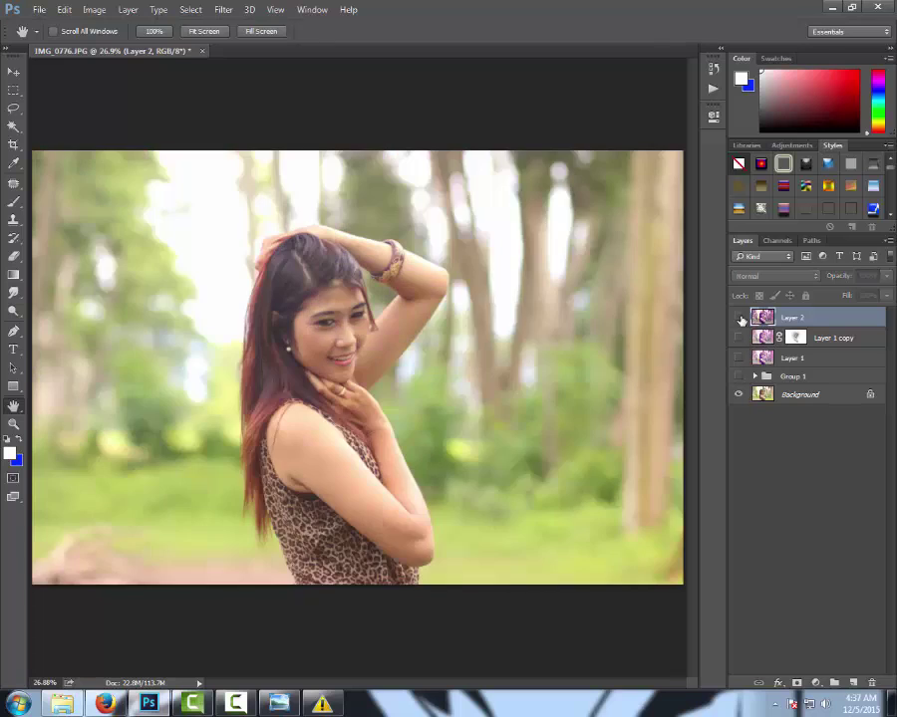
click(739, 318)
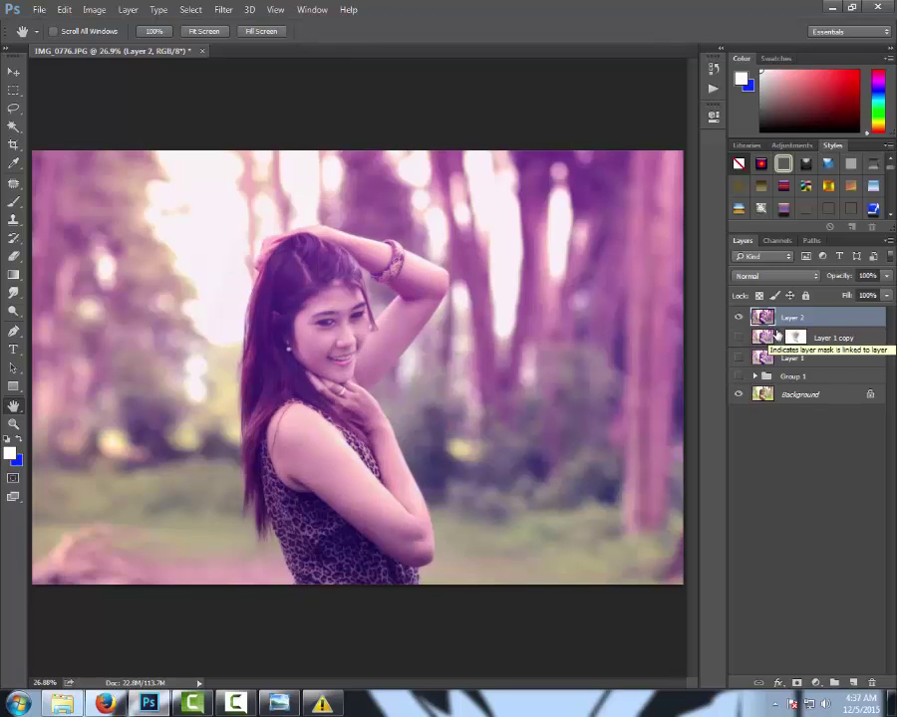
click(739, 318)
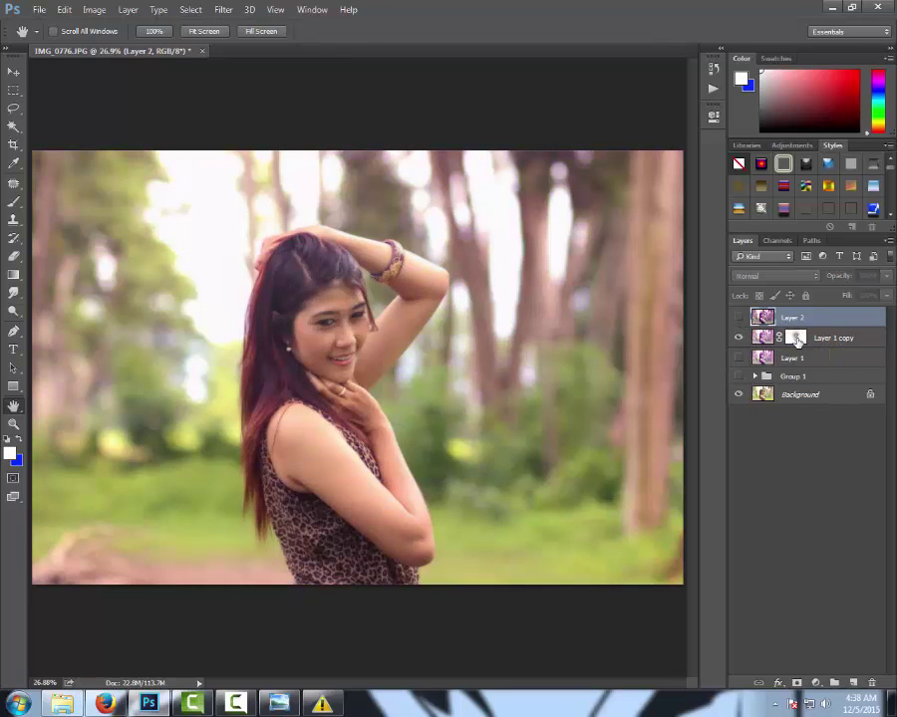
click(797, 339)
click(739, 357)
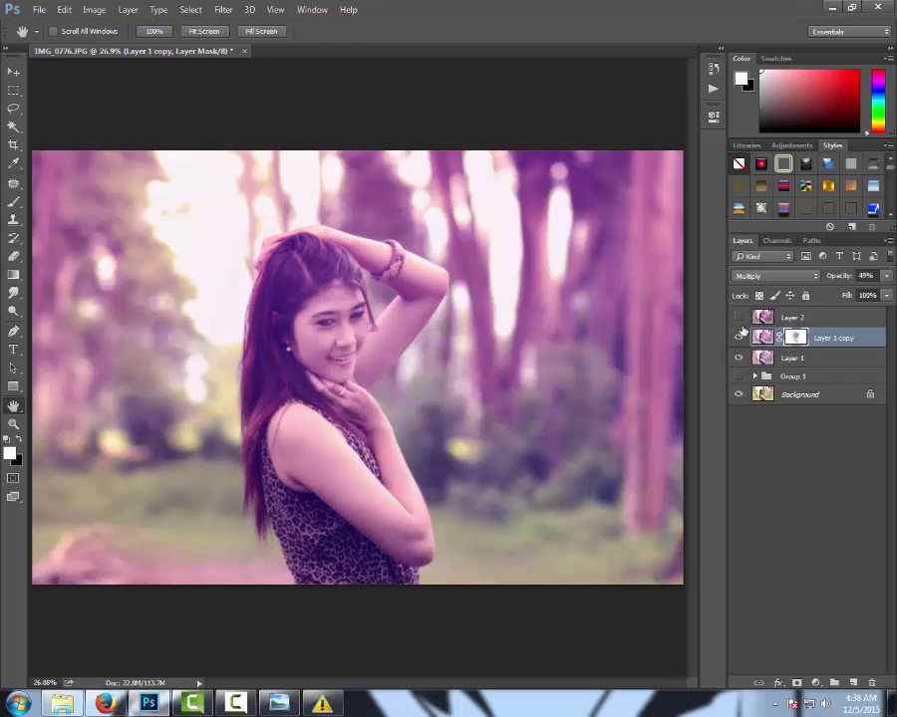
- Set up the Brush on Layer 1 copy's mask, swapping colours and sizing it to about 200
key(b)
key(bracketright)
key(bracketright)
key(bracketright)
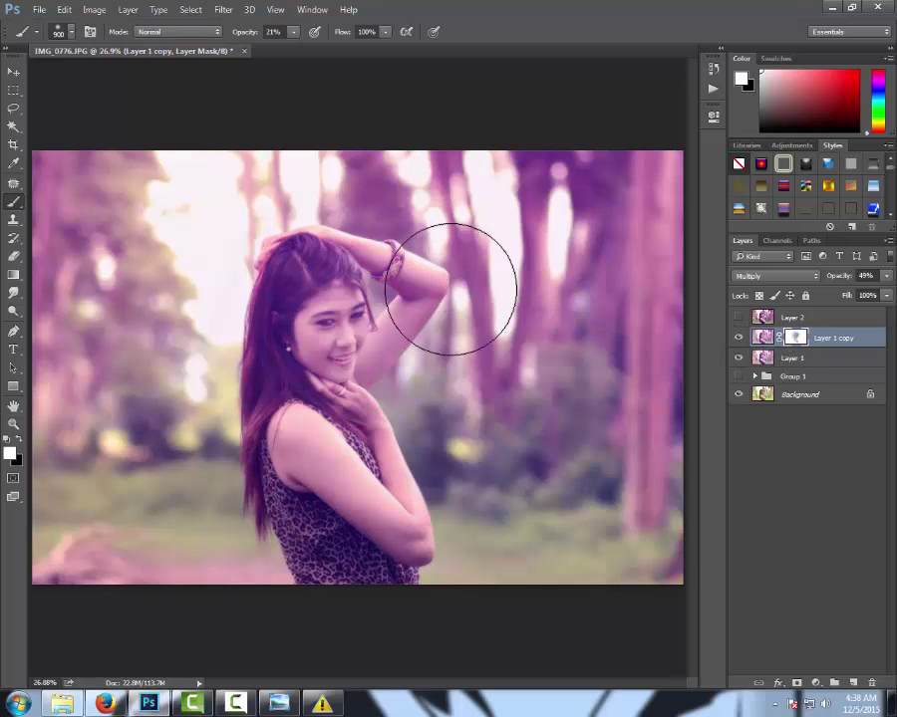
key(x)
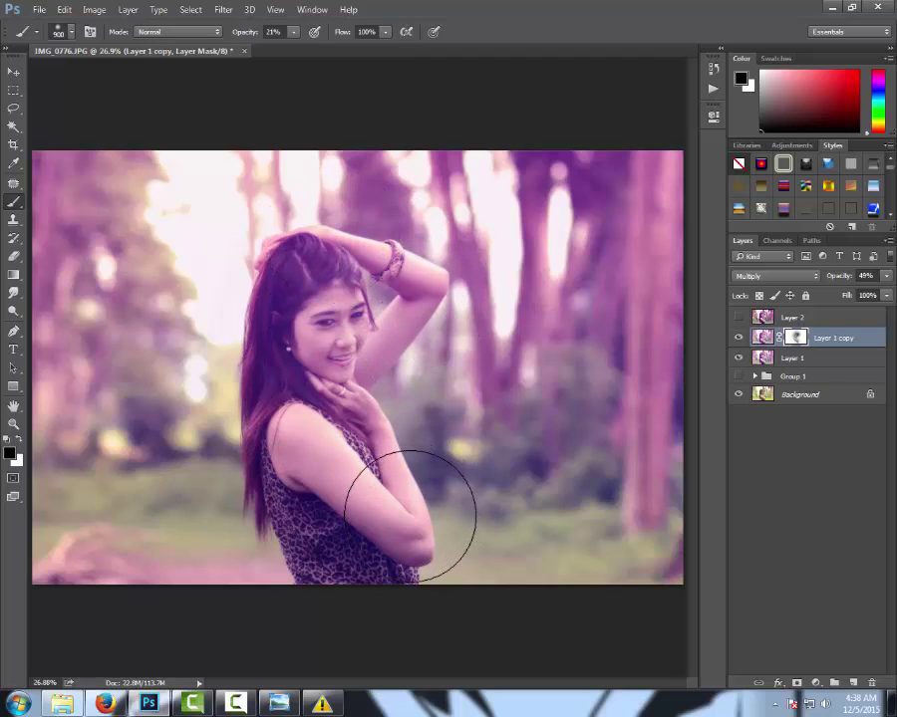
key(x)
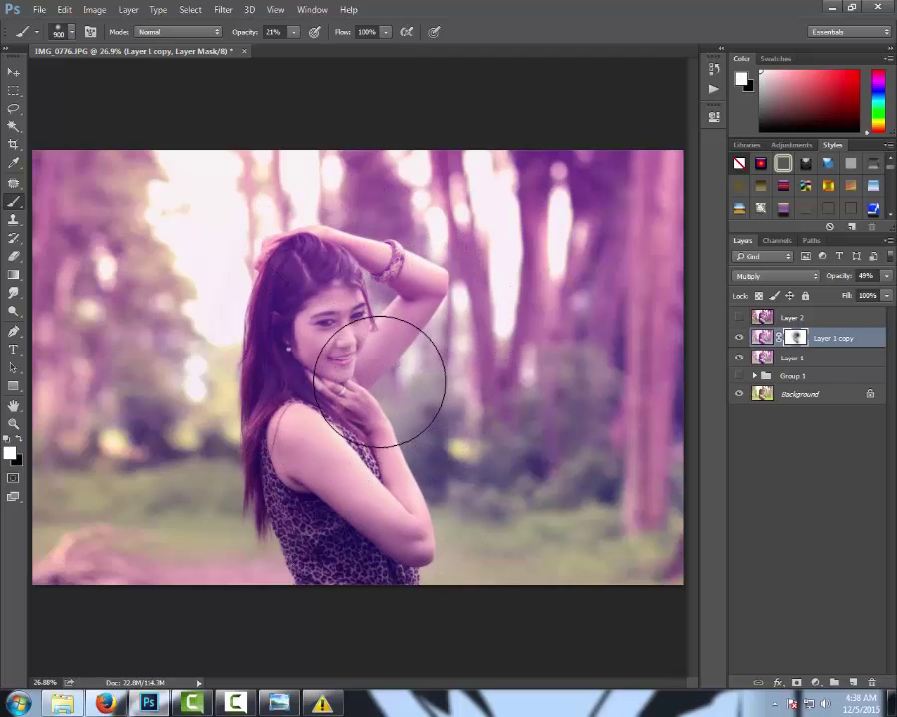
key(bracketleft)
key(bracketleft)
key(bracketleft)
key(bracketleft)
key(bracketleft)
key(bracketleft)
key(bracketleft)
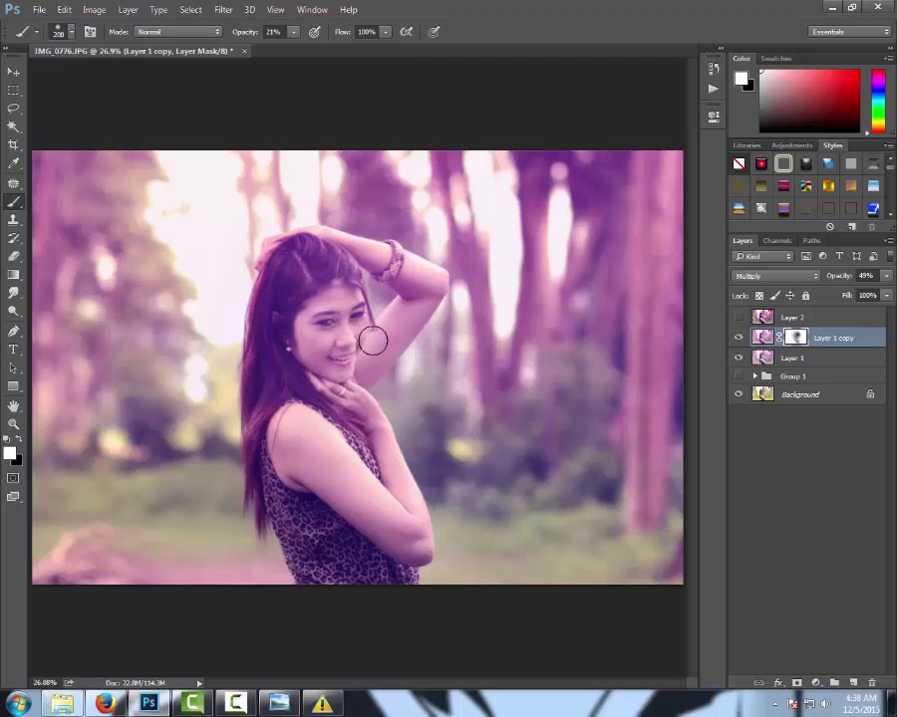